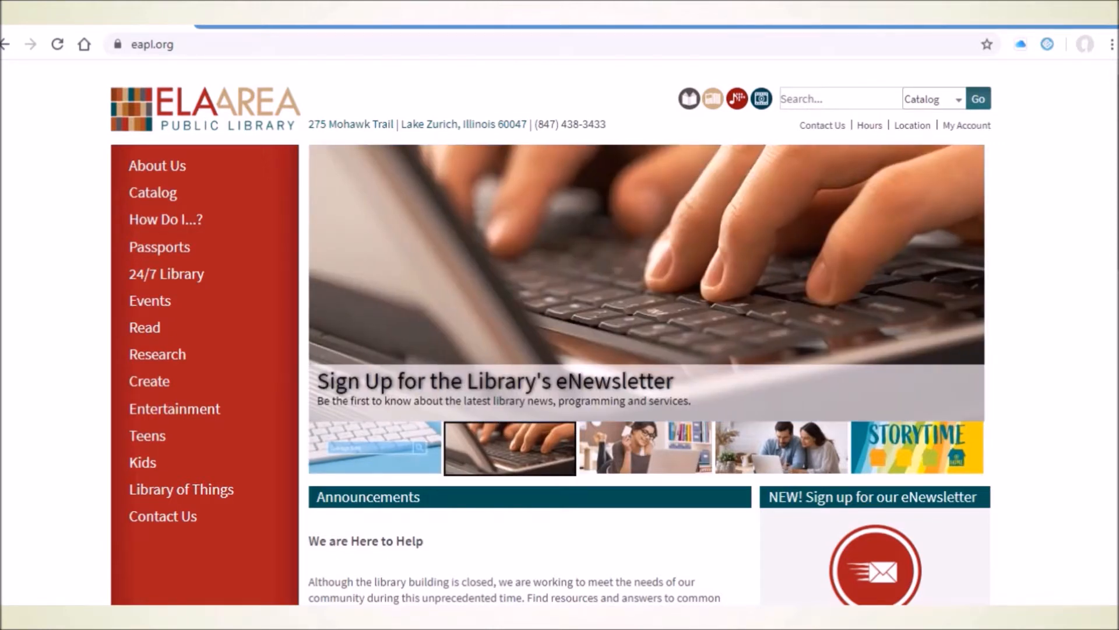
Open the library's Computer Class Handouts page under Research, Reference Department at Home, and jump to its Excel section.
{"action": "left_click", "coordinate": [181, 46]}
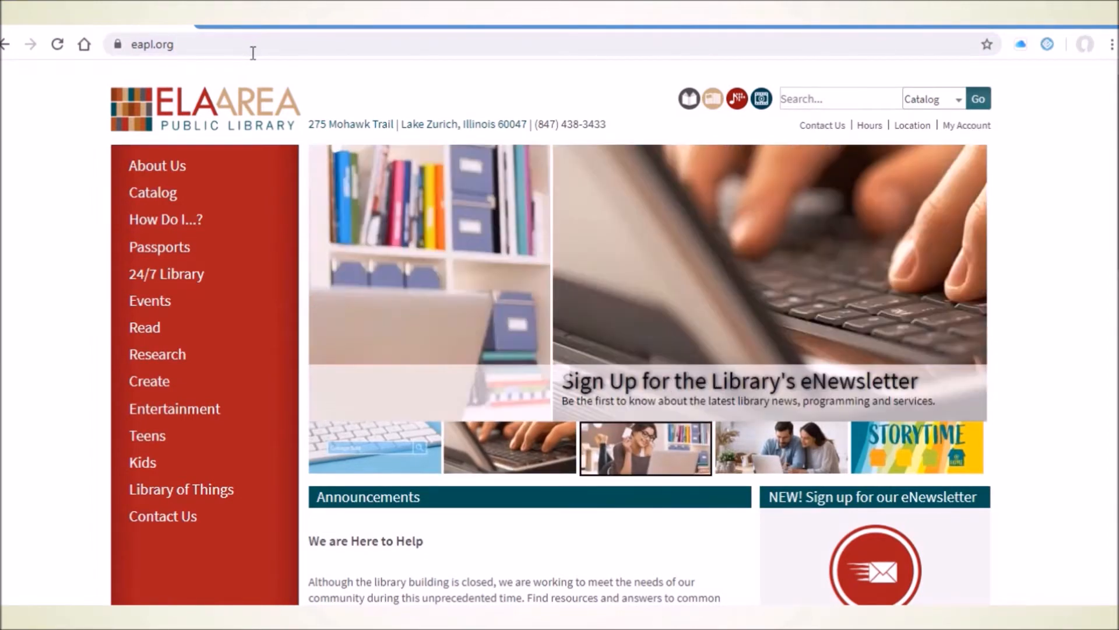
{"action": "mouse_move", "coordinate": [175, 361]}
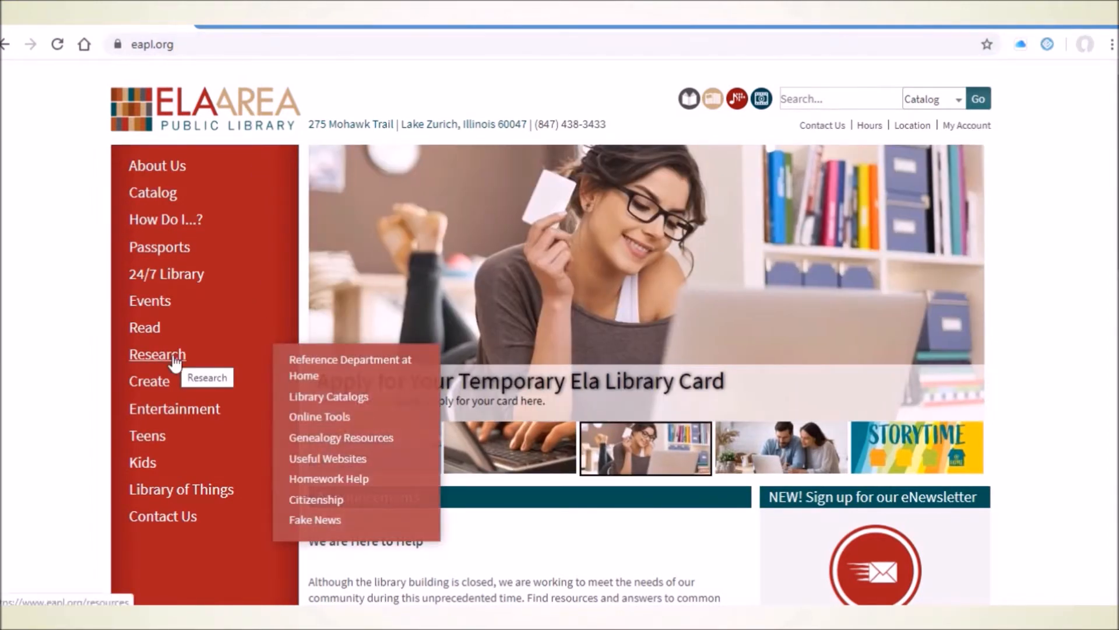
{"action": "mouse_move", "coordinate": [323, 364]}
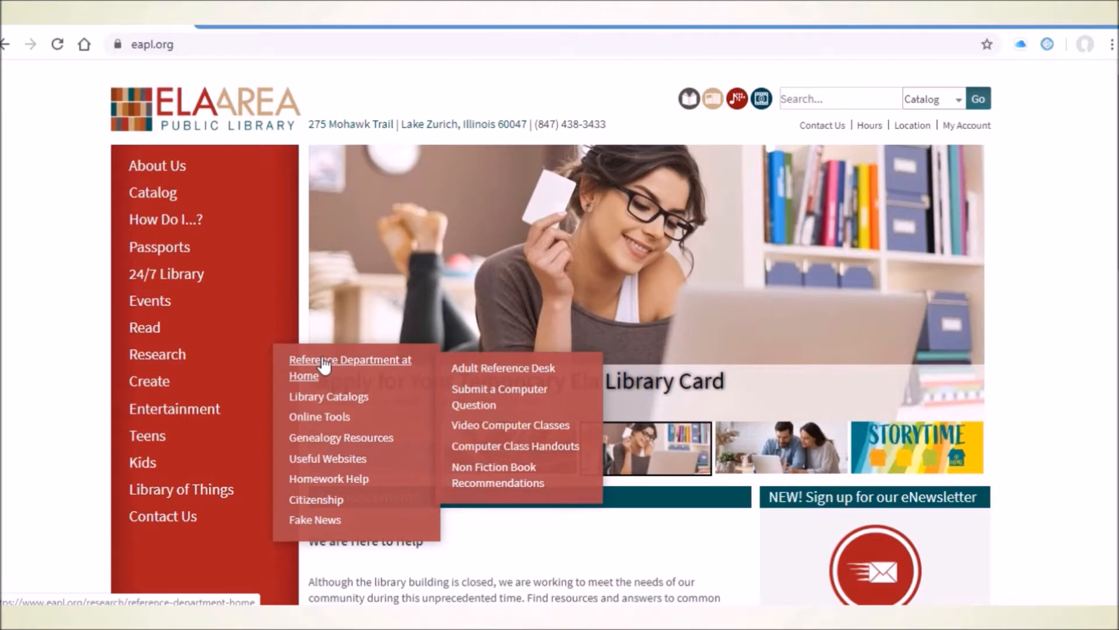
{"action": "left_click", "coordinate": [530, 450]}
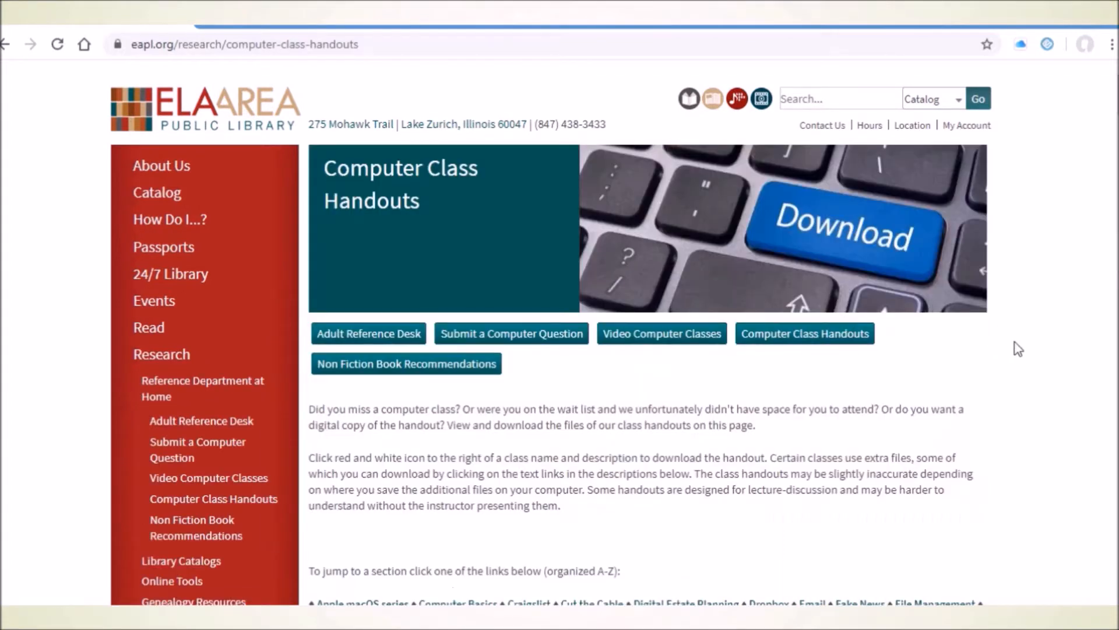
{"action": "scroll", "coordinate": [1017, 348], "scroll_direction": "down", "scroll_amount": 4}
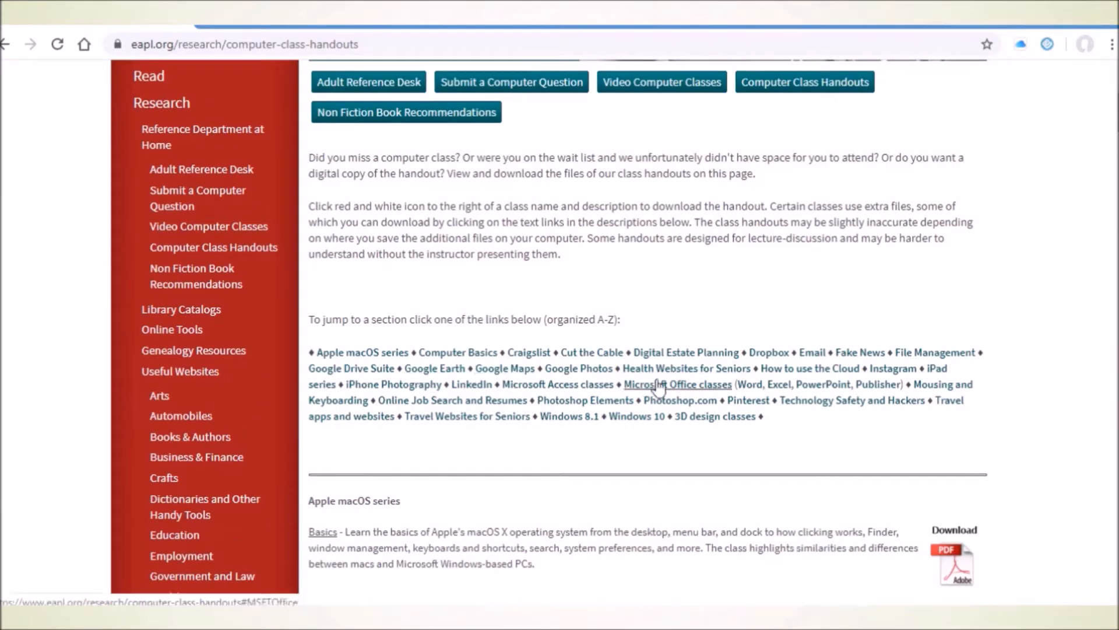
{"action": "left_click", "coordinate": [780, 385]}
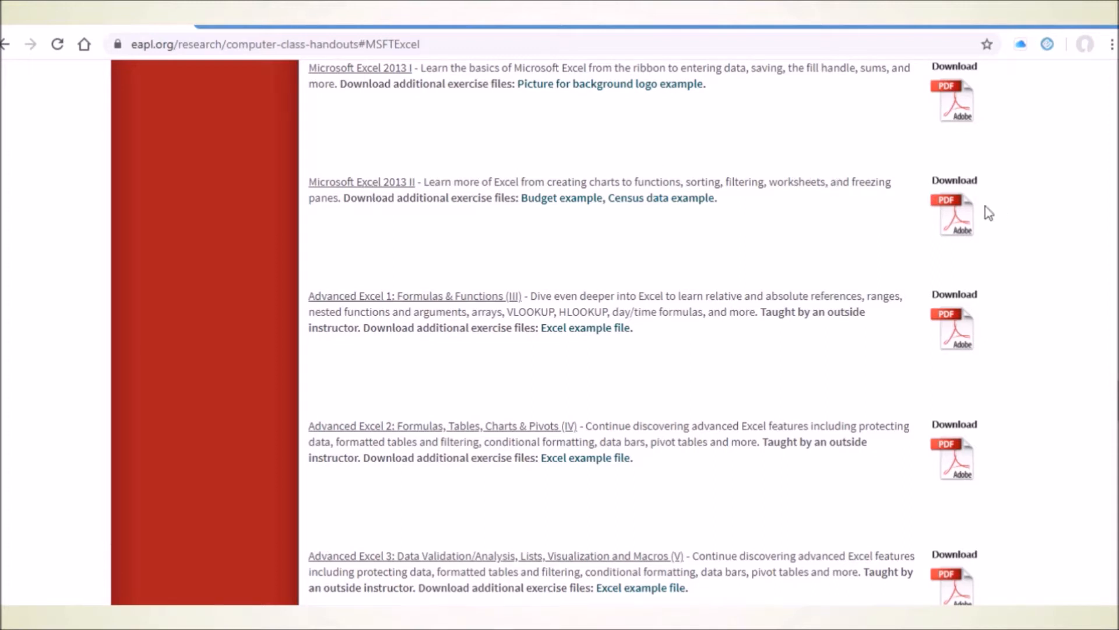
View the PDF handout for the Microsoft Excel 2013 II class and return to the handouts page.
{"action": "left_click", "coordinate": [954, 220]}
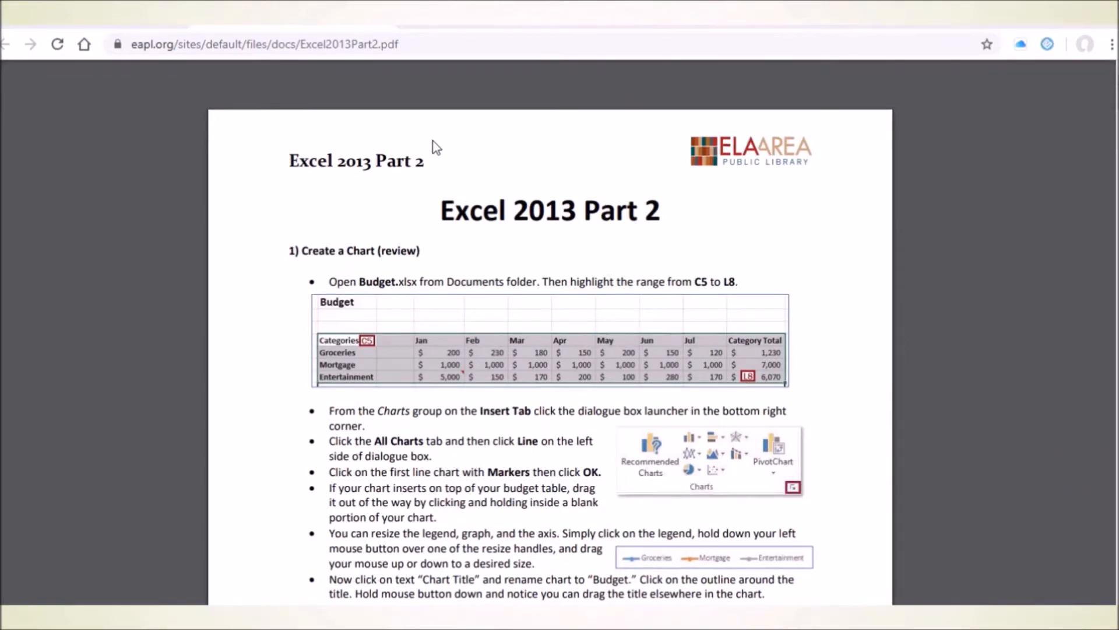
{"action": "left_click", "coordinate": [106, 16]}
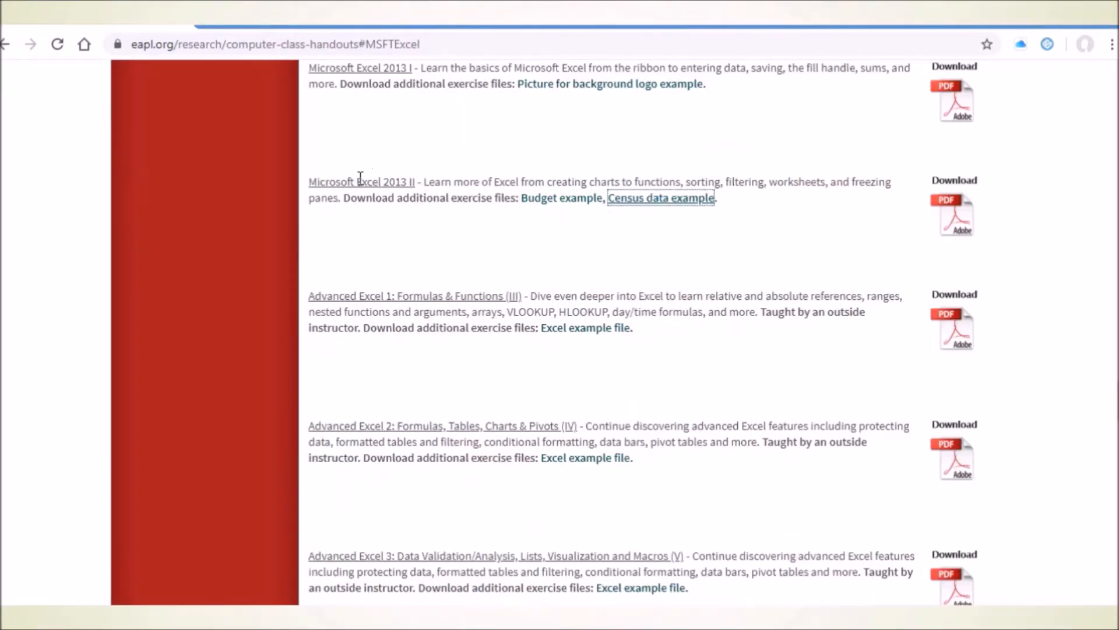
{"action": "left_click_drag", "start_coordinate": [347, 184], "coordinate": [390, 186]}
{"action": "left_click", "coordinate": [440, 267]}
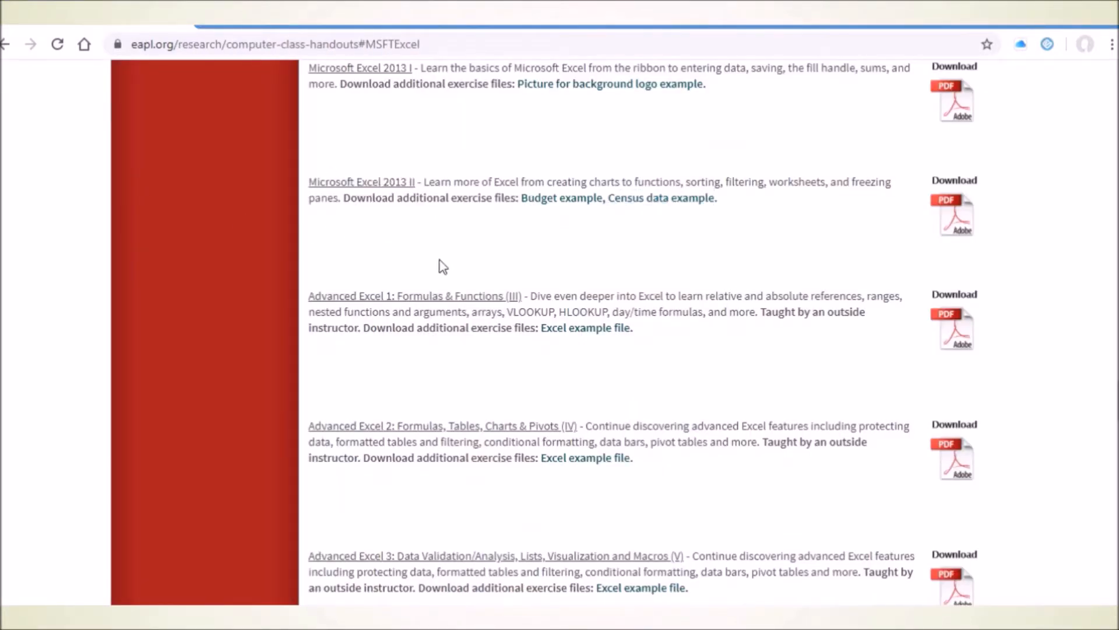
Download the Budget example exercise file for Microsoft Excel 2013 II and open it.
{"action": "left_click_drag", "start_coordinate": [375, 199], "coordinate": [495, 201]}
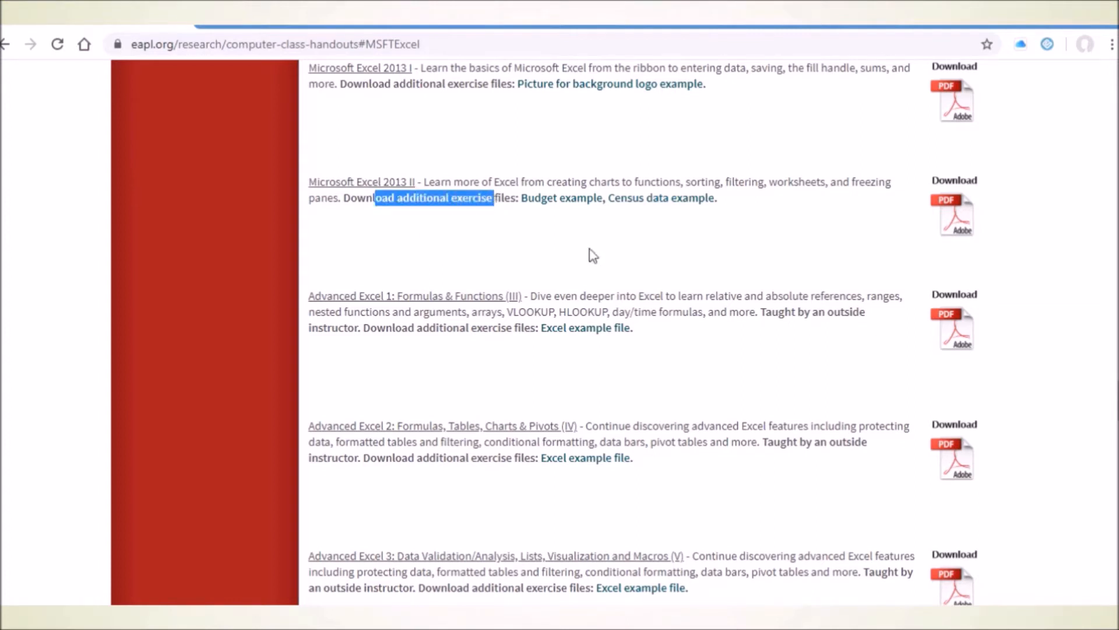
{"action": "left_click", "coordinate": [580, 205]}
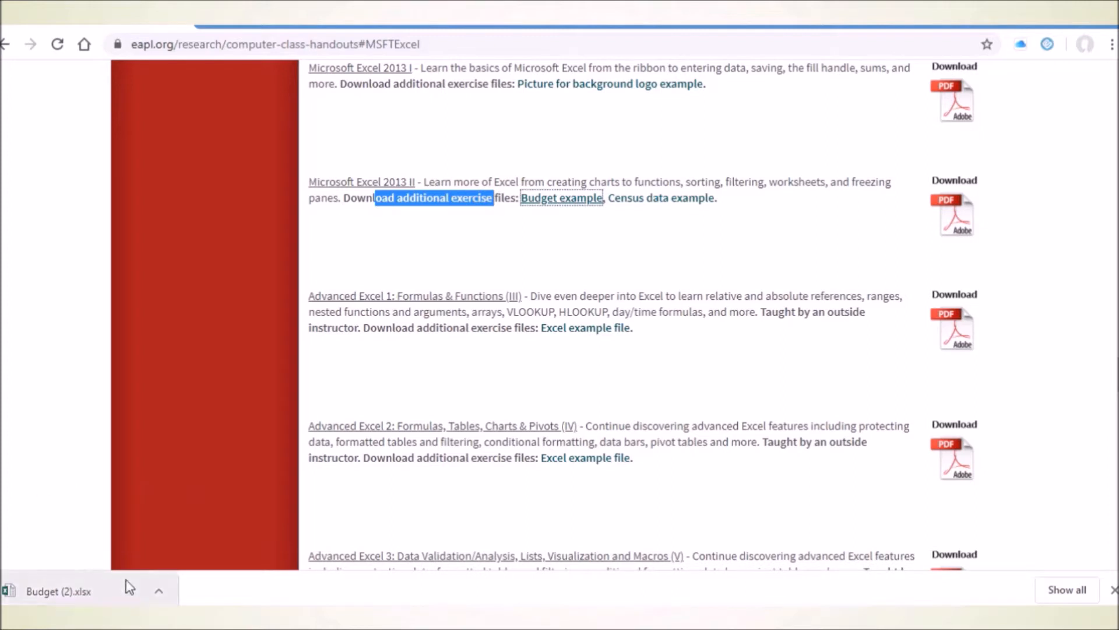
{"action": "left_click", "coordinate": [158, 594]}
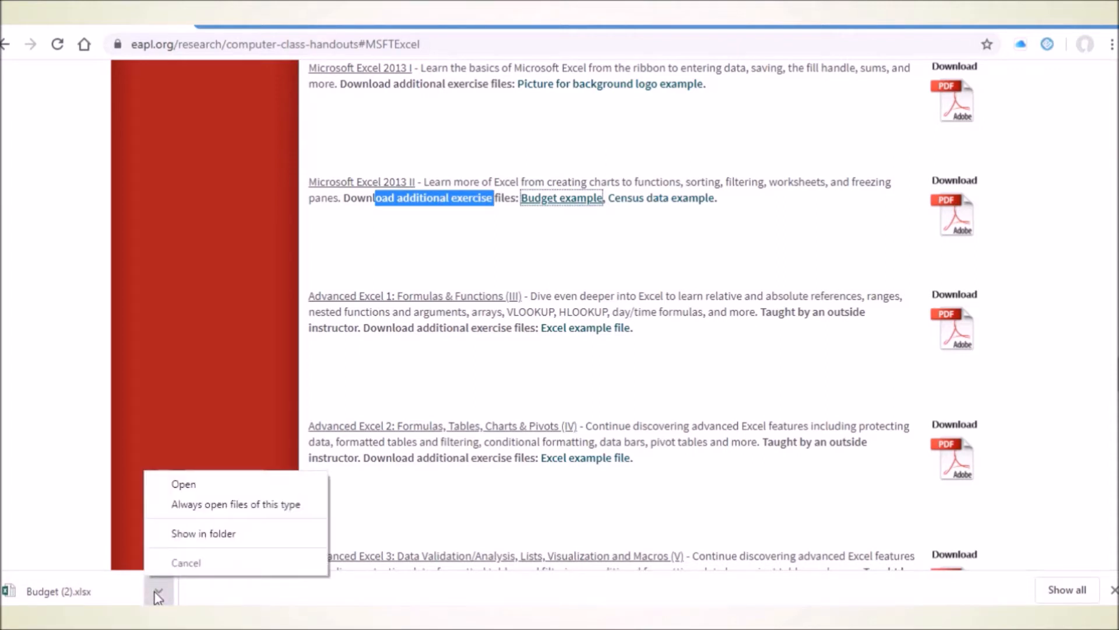
{"action": "left_click", "coordinate": [209, 487]}
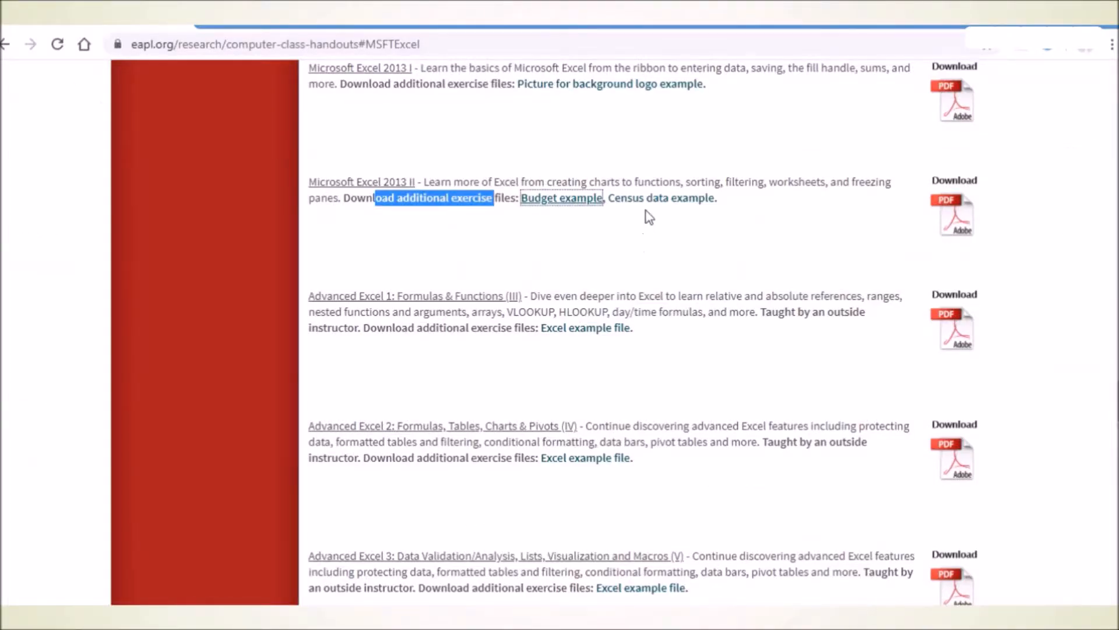
Download the Census data example exercise file for Microsoft Excel 2013 II and open it.
{"action": "left_click", "coordinate": [649, 203]}
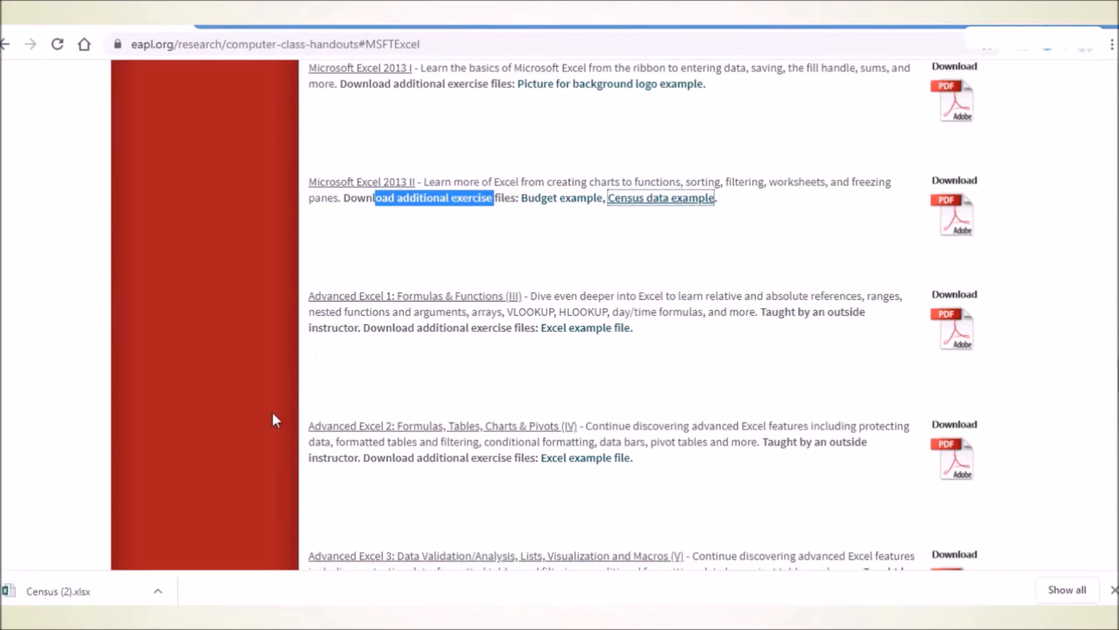
{"action": "left_click", "coordinate": [158, 591]}
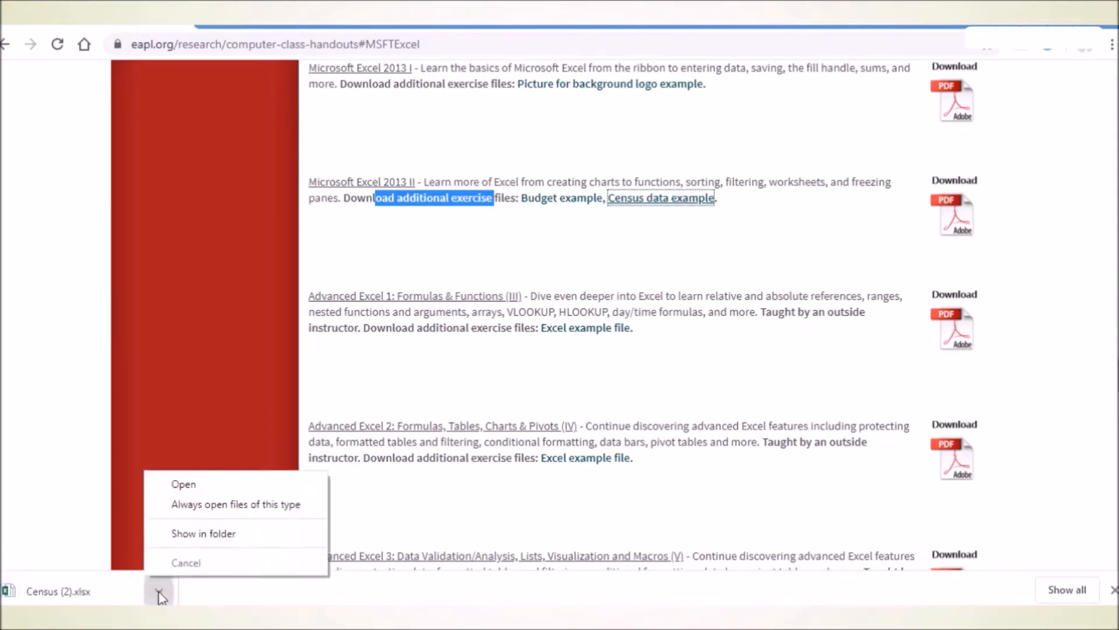
{"action": "left_click", "coordinate": [233, 485]}
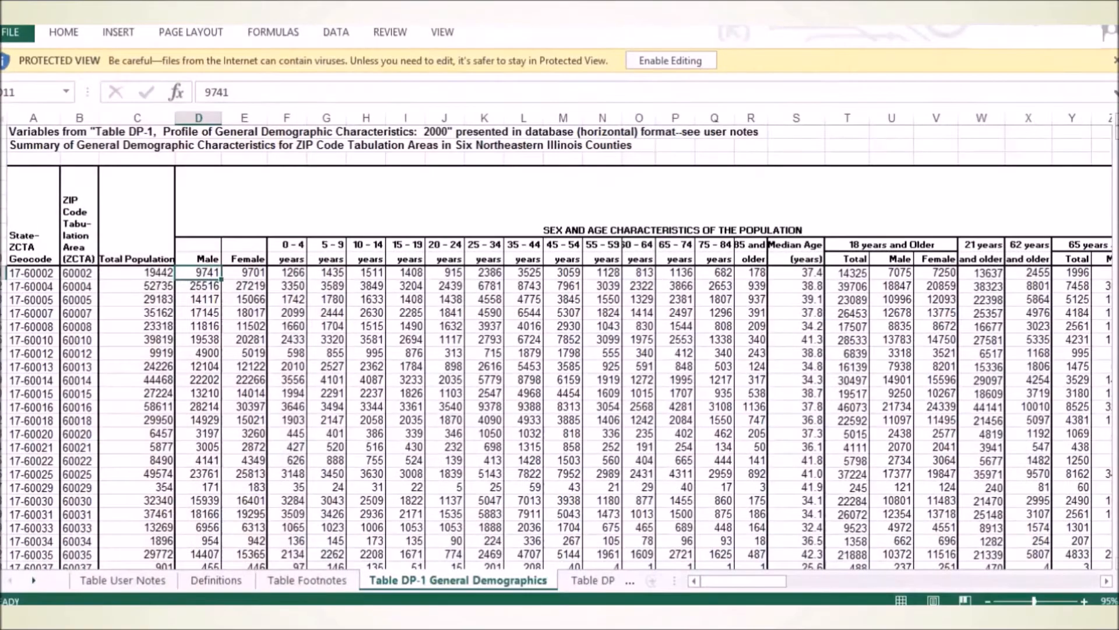
Switch to the Budget workbook in Excel and enable editing for it.
{"action": "mouse_move", "coordinate": [417, 617]}
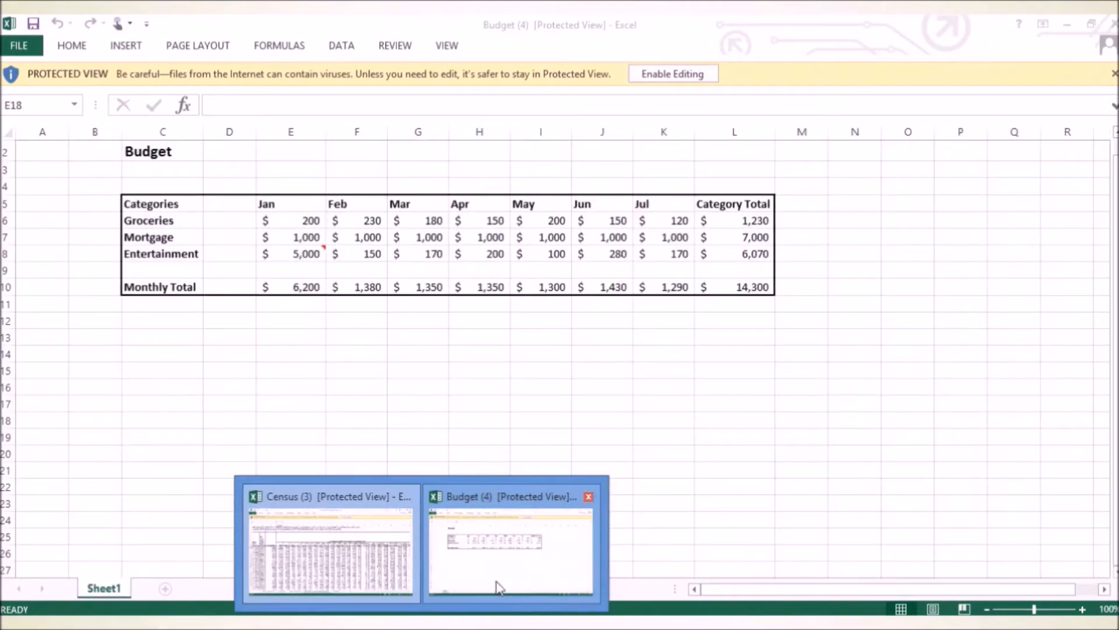
{"action": "left_click", "coordinate": [498, 586]}
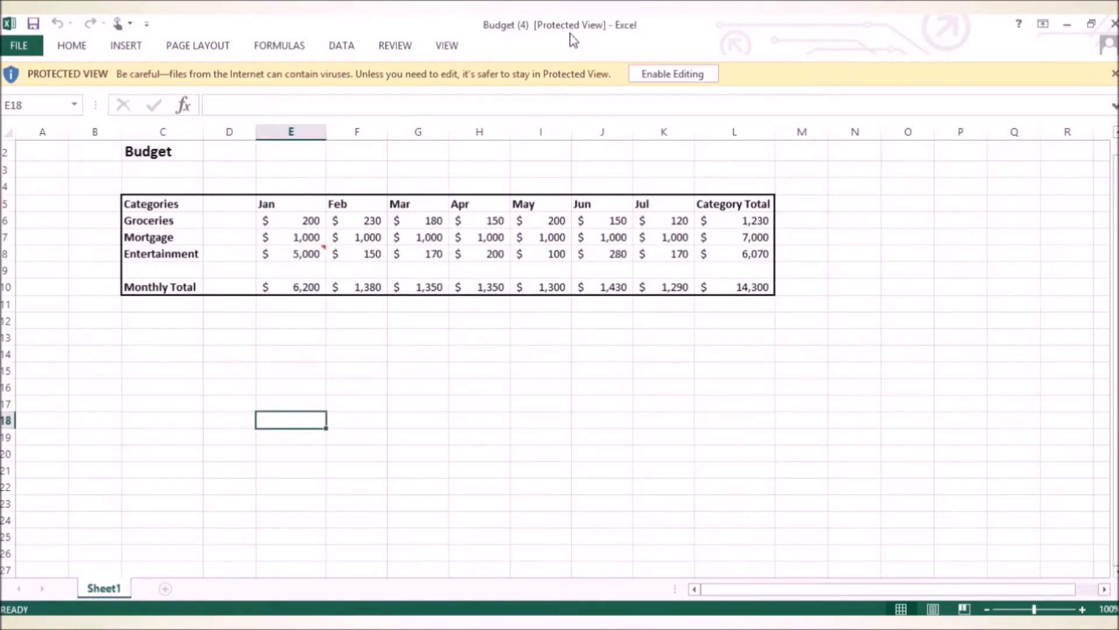
{"action": "left_click", "coordinate": [662, 74]}
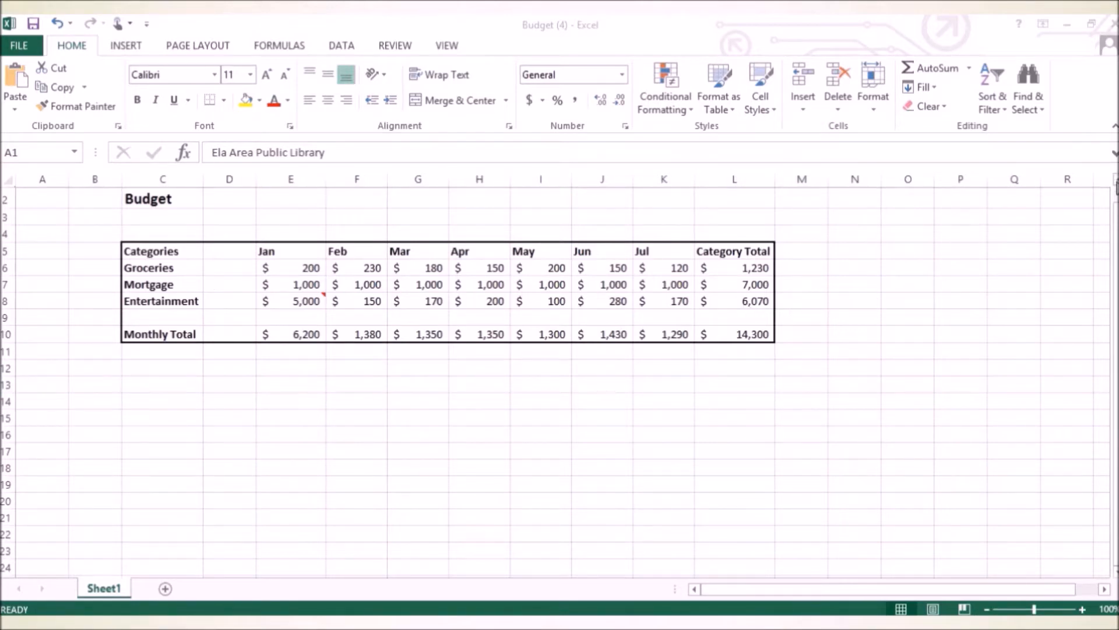
{"action": "left_click", "coordinate": [1116, 180]}
{"action": "left_click", "coordinate": [1116, 180]}
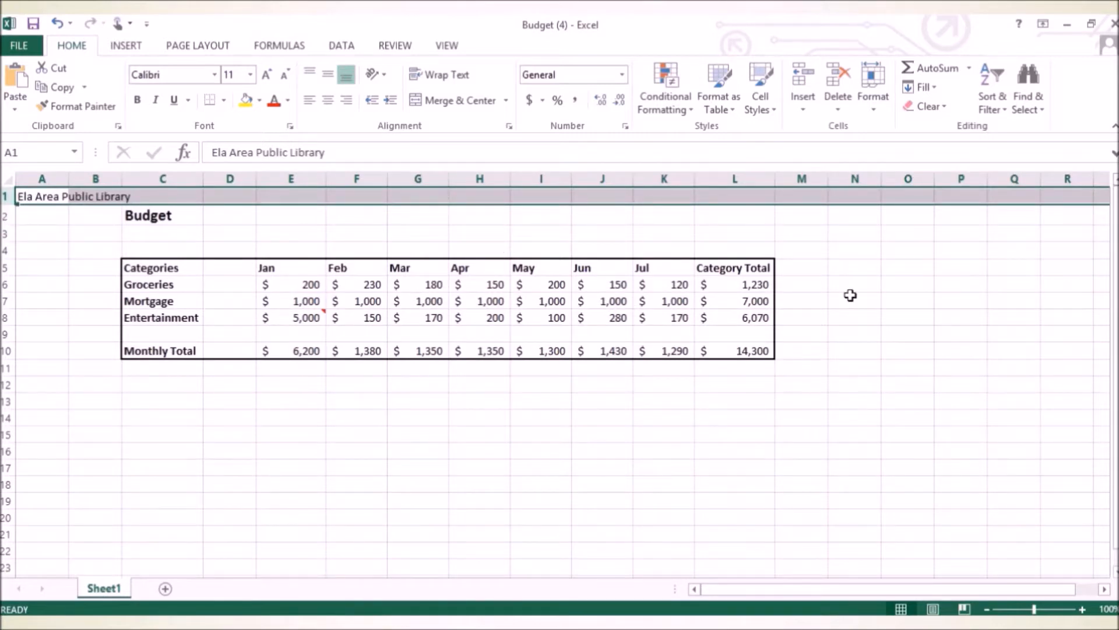
Insert a 3-D pie chart from the category names in C6:C8 and the category totals in L6:L8.
{"action": "left_click", "coordinate": [123, 46]}
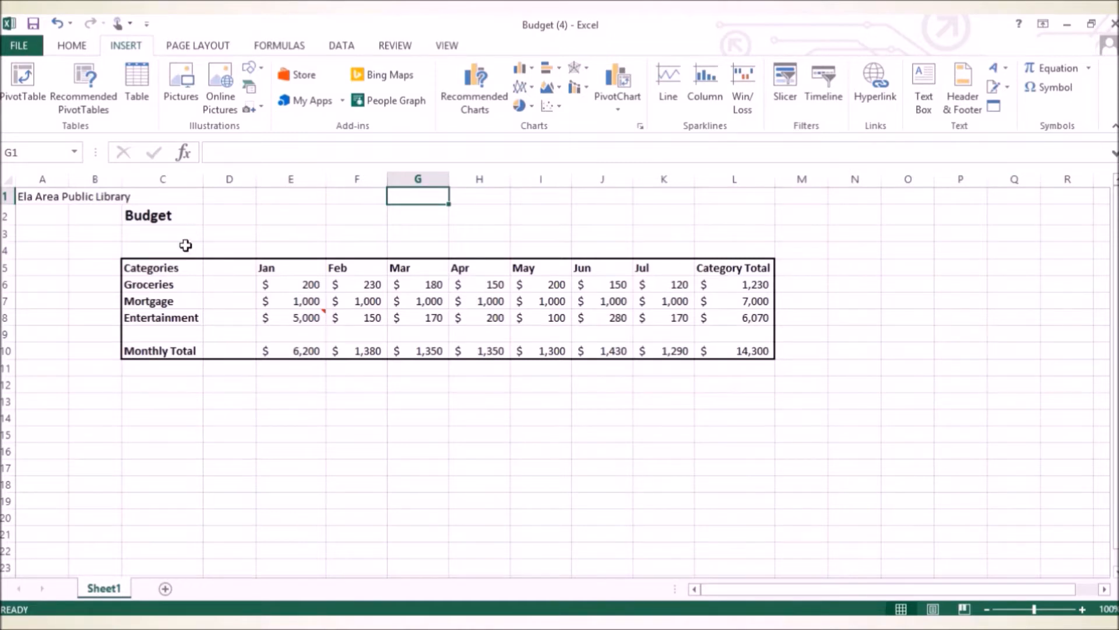
{"action": "left_click_drag", "start_coordinate": [156, 287], "coordinate": [155, 310]}
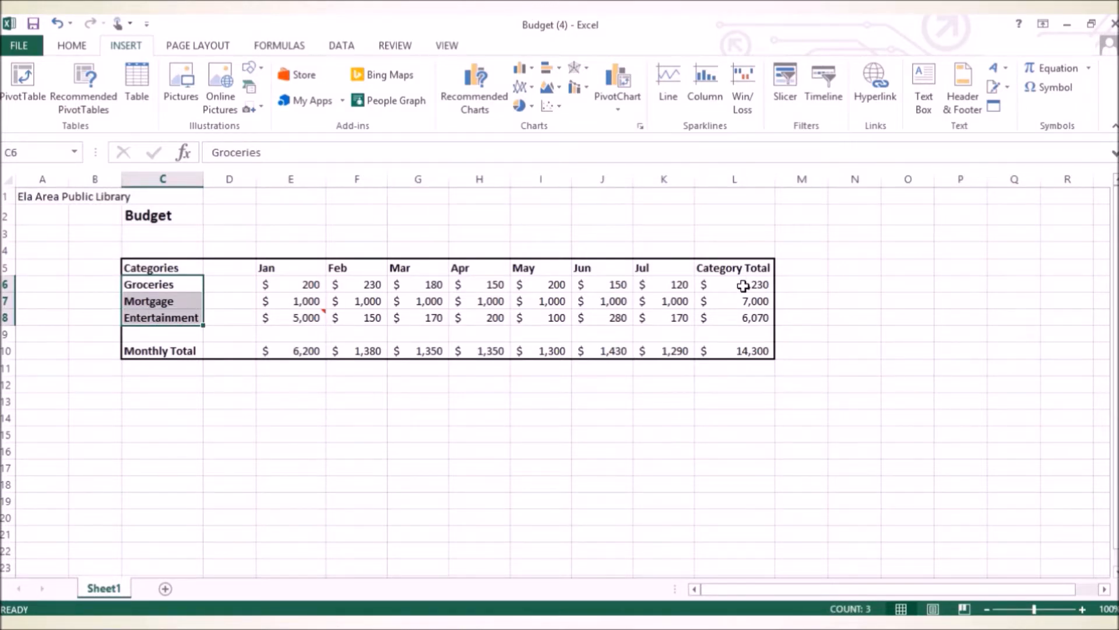
{"action": "left_click_drag", "start_coordinate": [743, 286], "coordinate": [770, 315]}
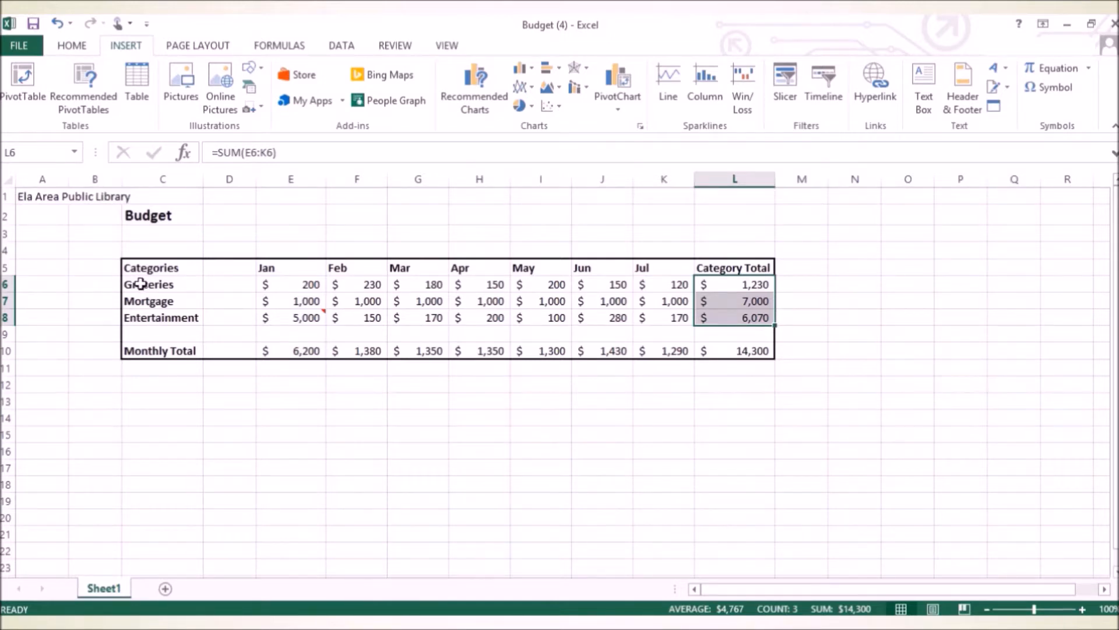
{"action": "left_click", "coordinate": [172, 290]}
{"action": "left_click_drag", "start_coordinate": [172, 290], "coordinate": [166, 318]}
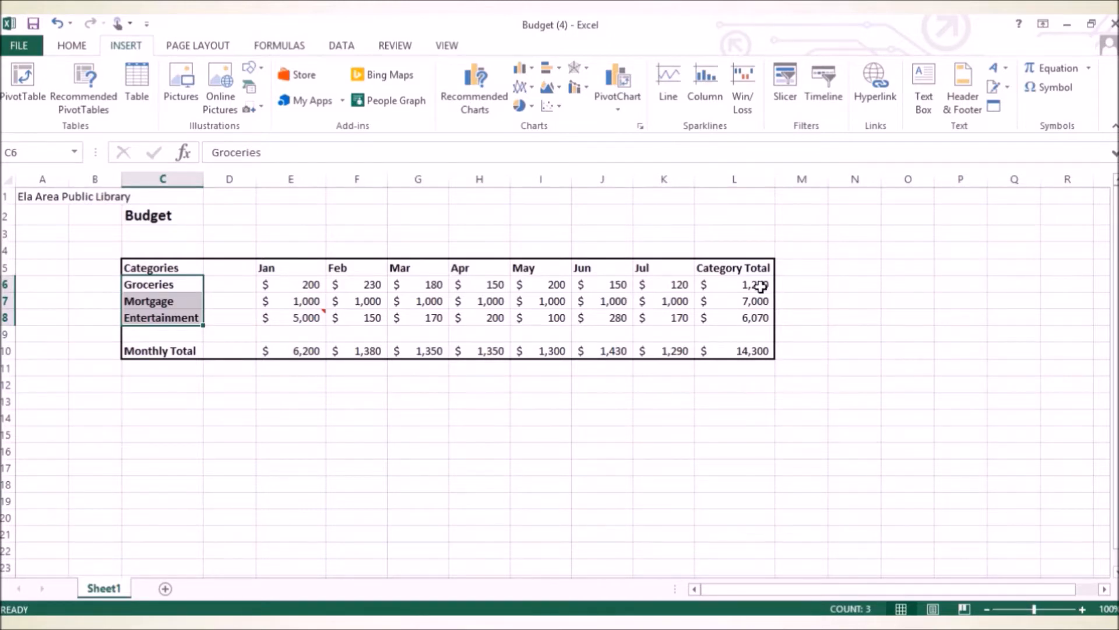
{"action": "left_click_drag", "start_coordinate": [755, 282], "coordinate": [746, 318], "text": "ctrl"}
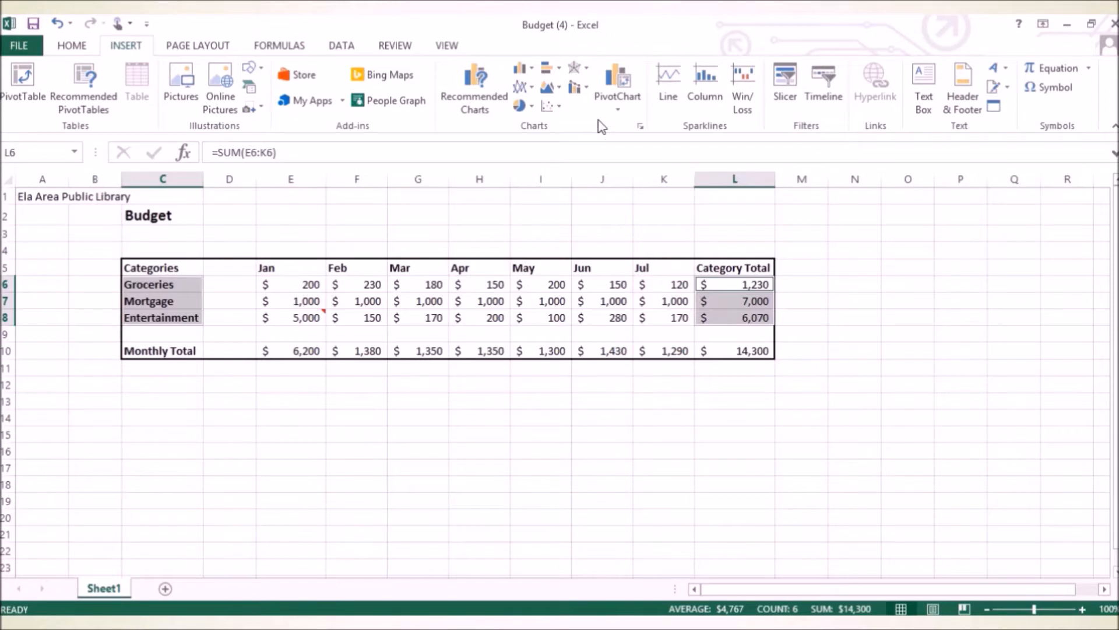
{"action": "left_click", "coordinate": [532, 107]}
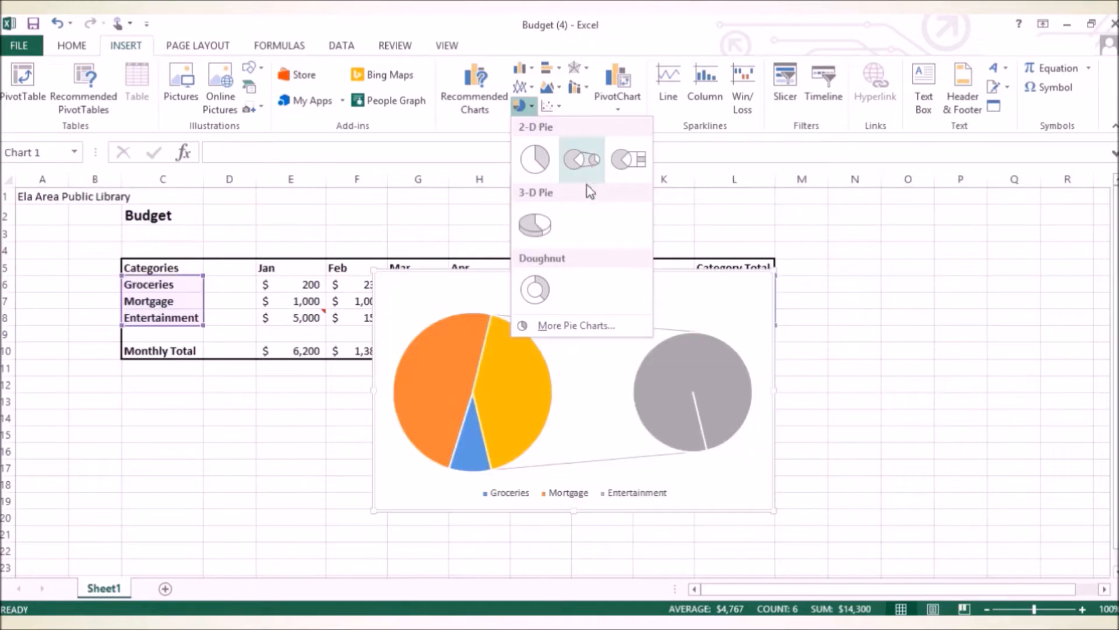
{"action": "left_click", "coordinate": [535, 224]}
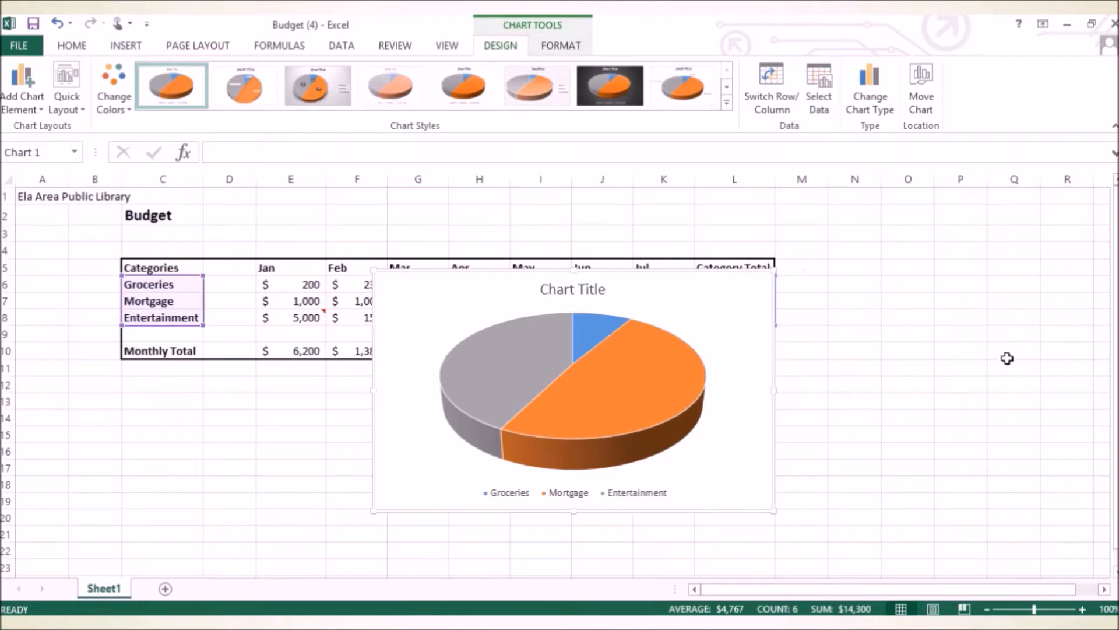
Move the pie chart below the budget table so it no longer covers the data, and deselect it.
{"action": "scroll", "coordinate": [1007, 357], "scroll_direction": "down", "scroll_amount": 1}
{"action": "left_click_drag", "start_coordinate": [747, 260], "coordinate": [632, 355]}
{"action": "scroll", "coordinate": [711, 354], "scroll_direction": "down", "scroll_amount": 1}
{"action": "scroll", "coordinate": [746, 337], "scroll_direction": "up", "scroll_amount": 2}
{"action": "scroll", "coordinate": [745, 337], "scroll_direction": "down", "scroll_amount": 2}
{"action": "scroll", "coordinate": [749, 339], "scroll_direction": "up", "scroll_amount": 1}
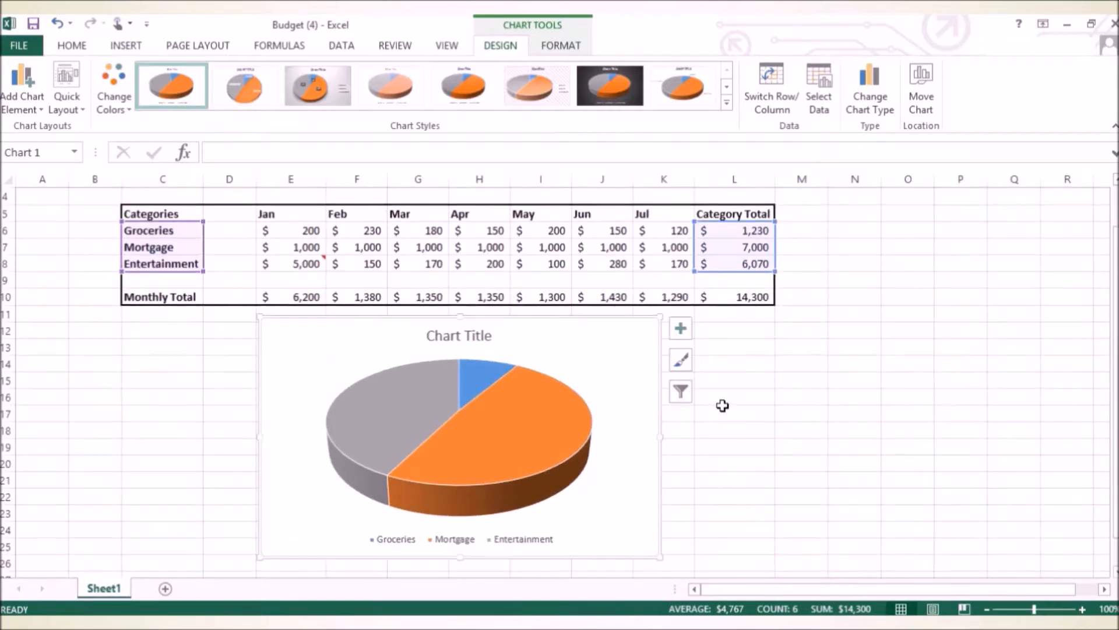
{"action": "left_click", "coordinate": [734, 447]}
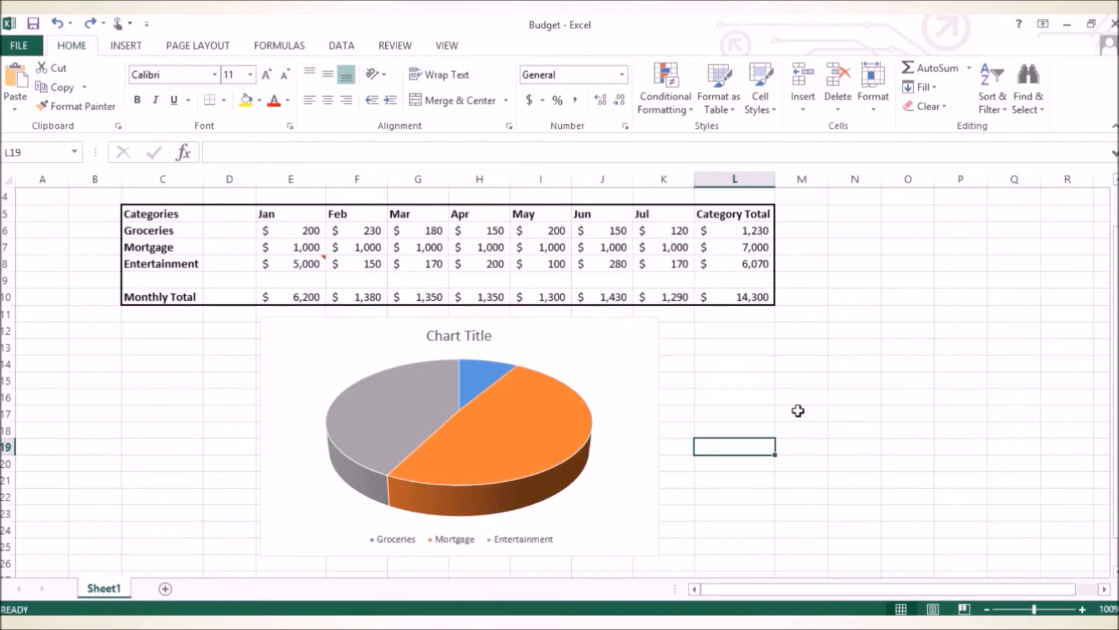
Change the pie chart's title to "Budget".
{"action": "left_click", "coordinate": [462, 334]}
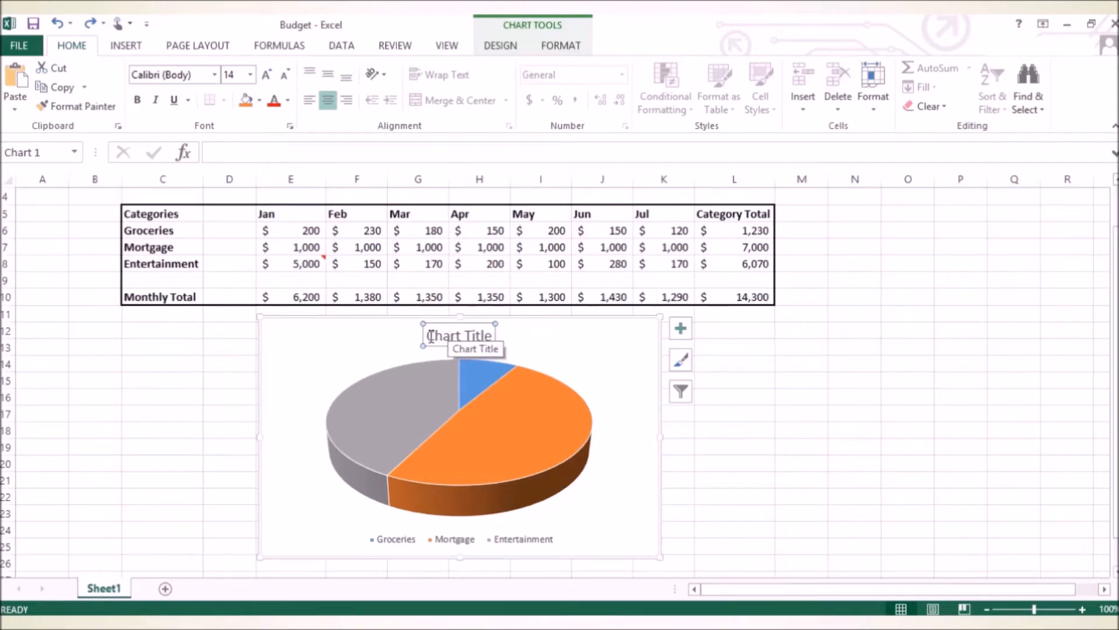
{"action": "left_click_drag", "start_coordinate": [429, 335], "coordinate": [520, 337]}
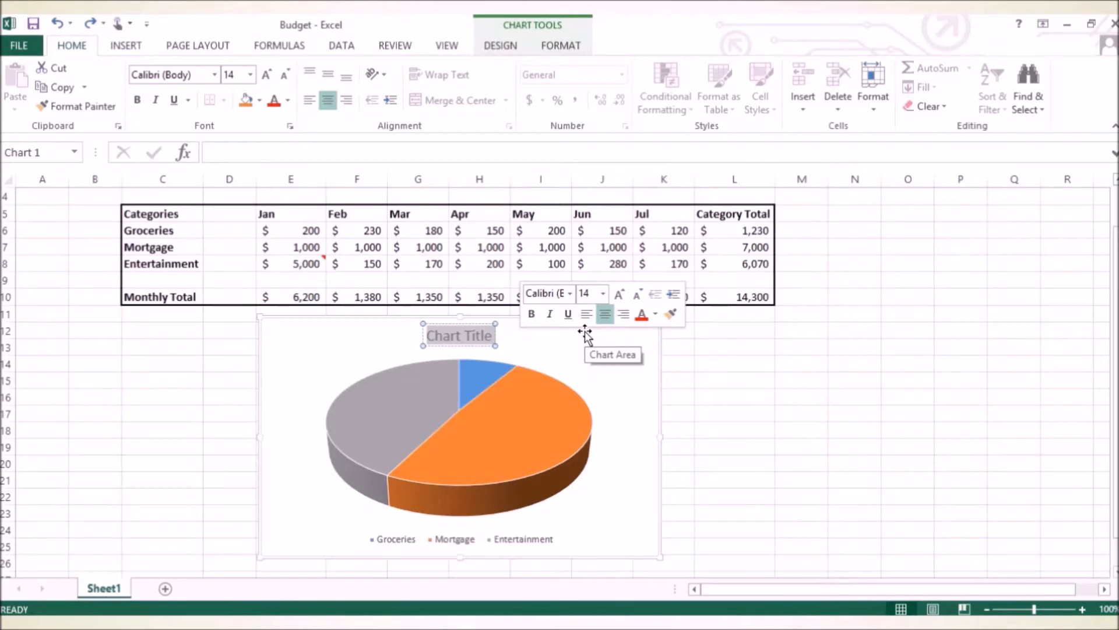
{"action": "type", "text": "Budget"}
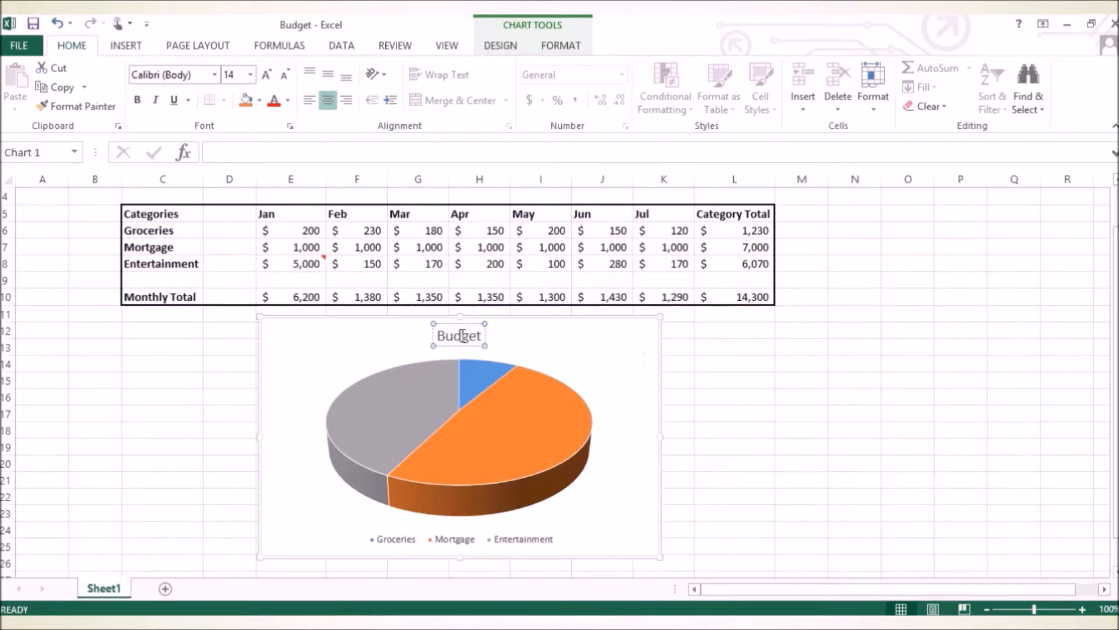
Add data labels to the pie chart's slices.
{"action": "left_click", "coordinate": [563, 346]}
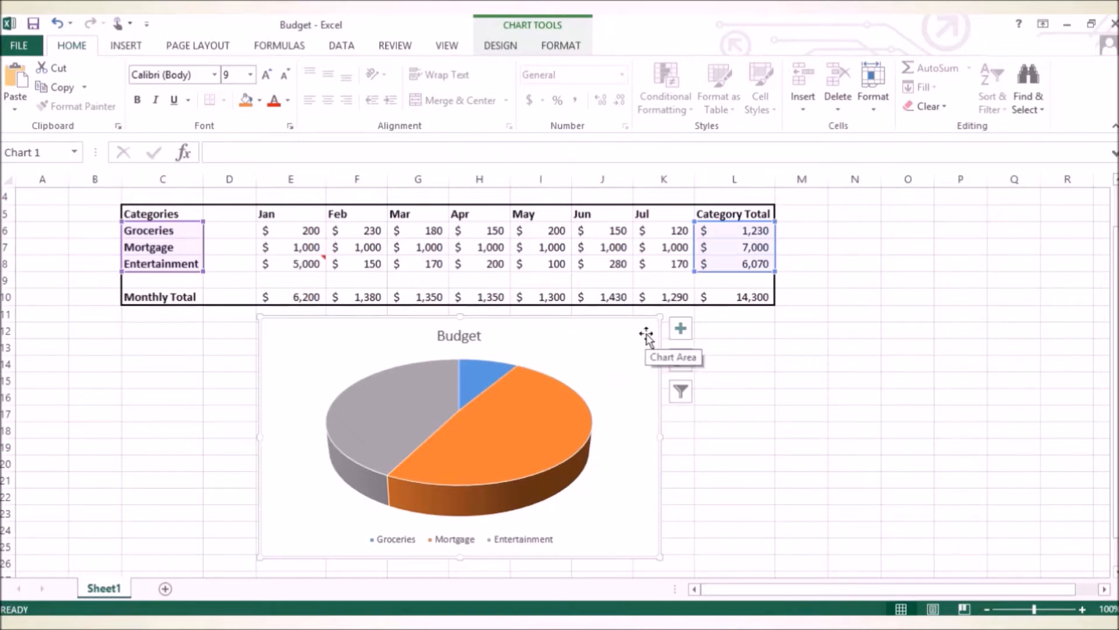
{"action": "left_click", "coordinate": [679, 331]}
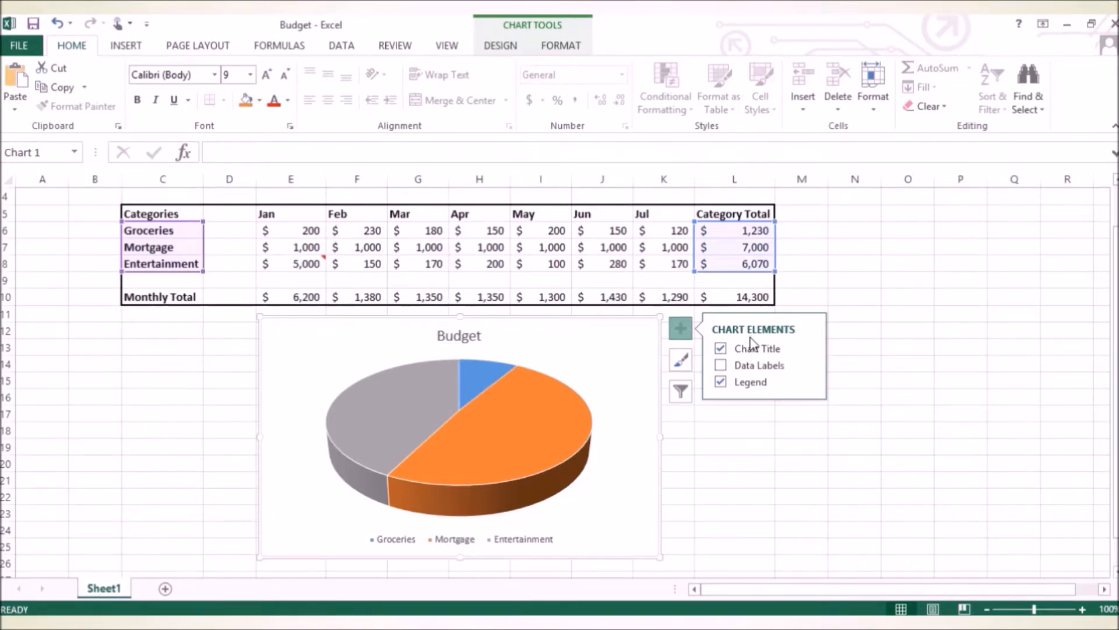
{"action": "left_click", "coordinate": [721, 366]}
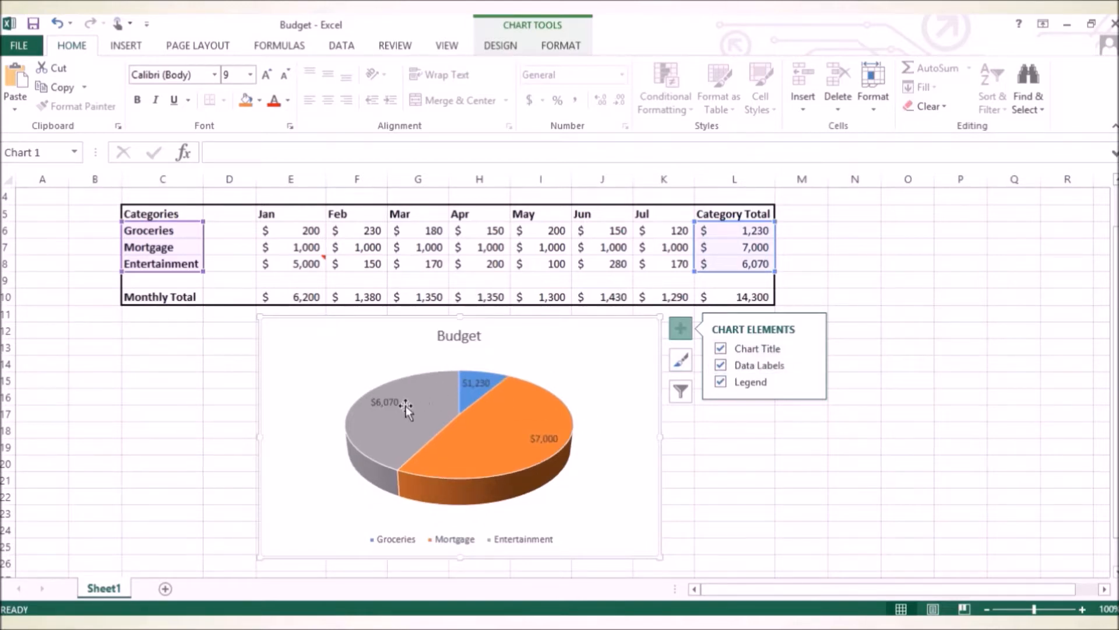
Set the pie chart's data labels to contain the percentage instead of the value, and close the label formatting options.
{"action": "mouse_move", "coordinate": [515, 430]}
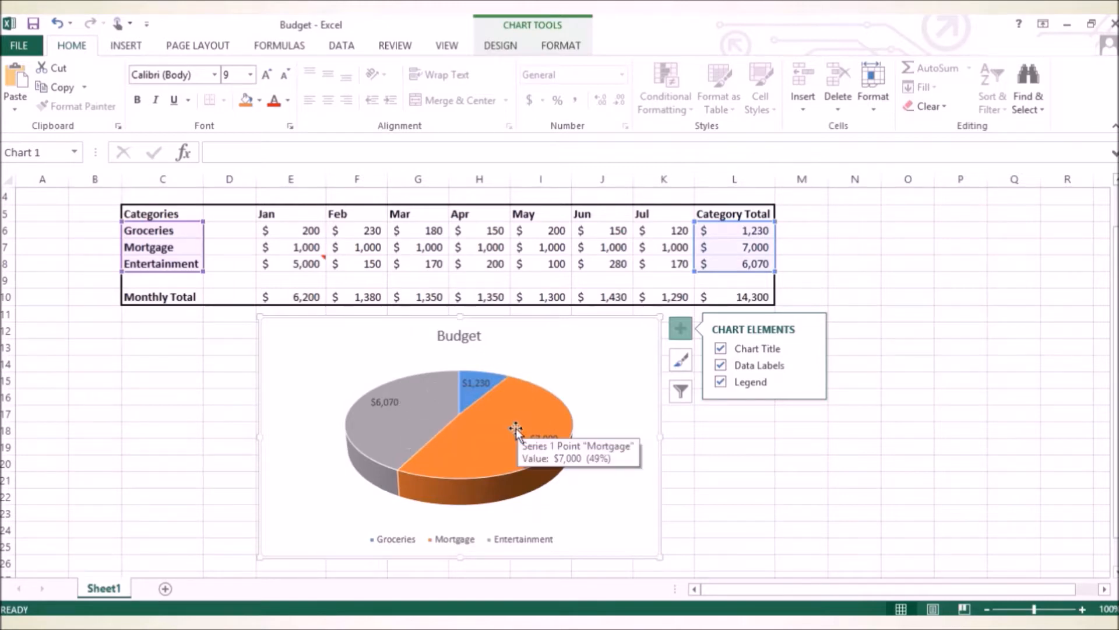
{"action": "mouse_move", "coordinate": [411, 397]}
{"action": "mouse_move", "coordinate": [476, 473]}
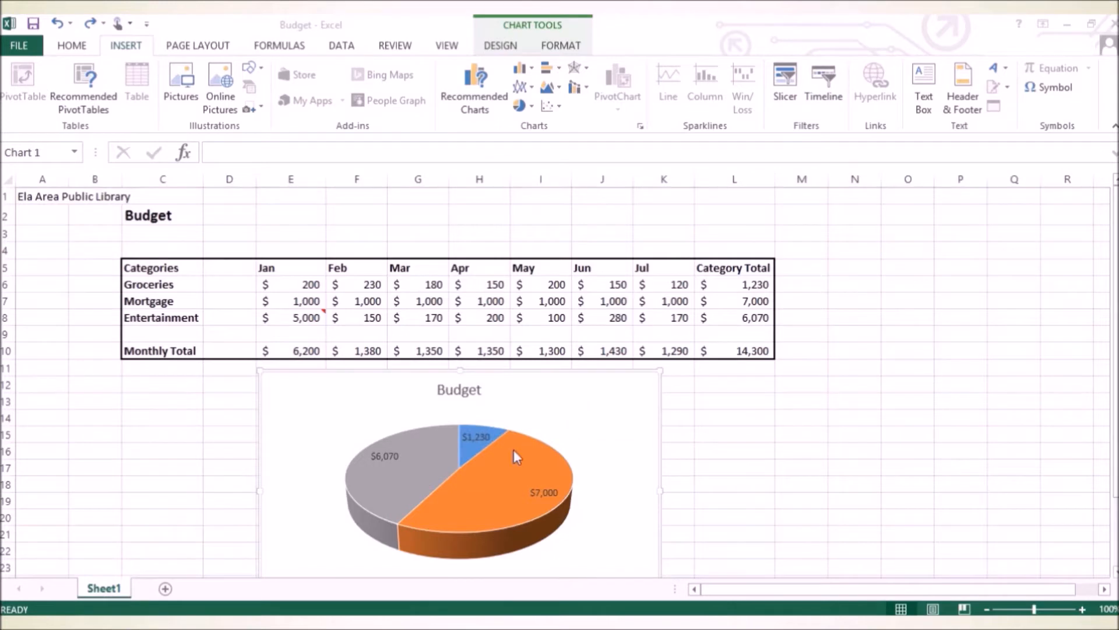
{"action": "mouse_move", "coordinate": [515, 462]}
{"action": "mouse_move", "coordinate": [412, 464]}
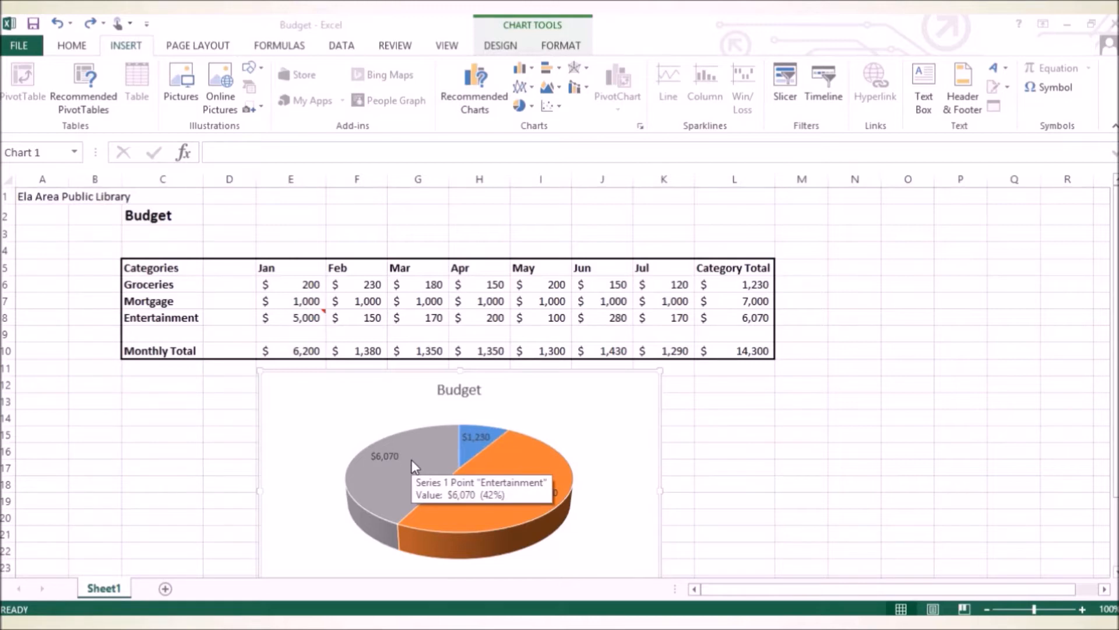
{"action": "left_click", "coordinate": [575, 399]}
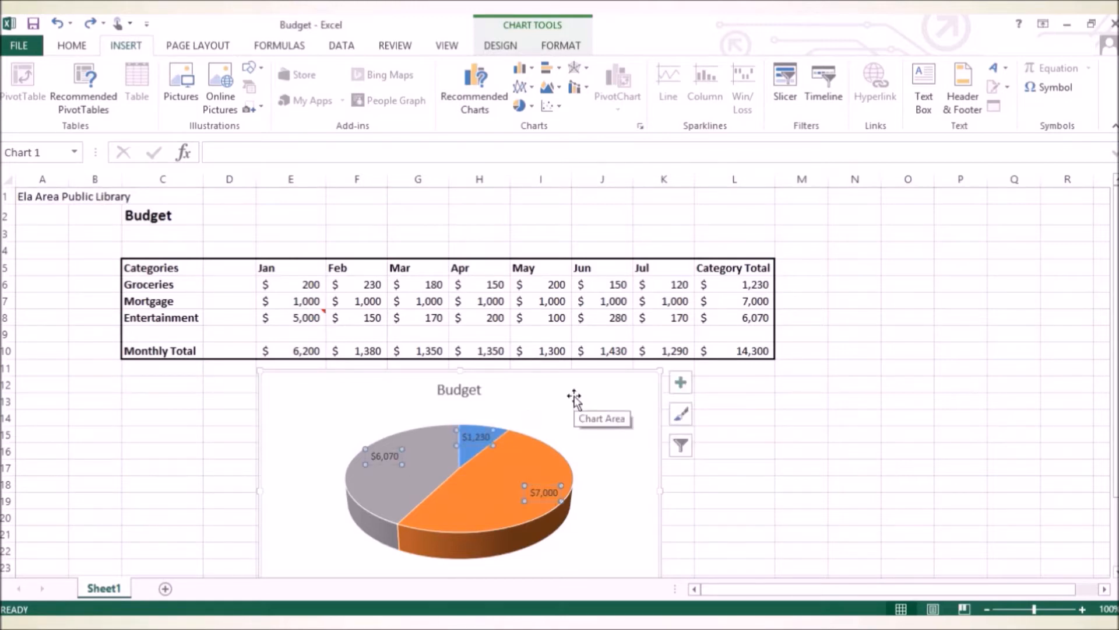
{"action": "left_click", "coordinate": [681, 383]}
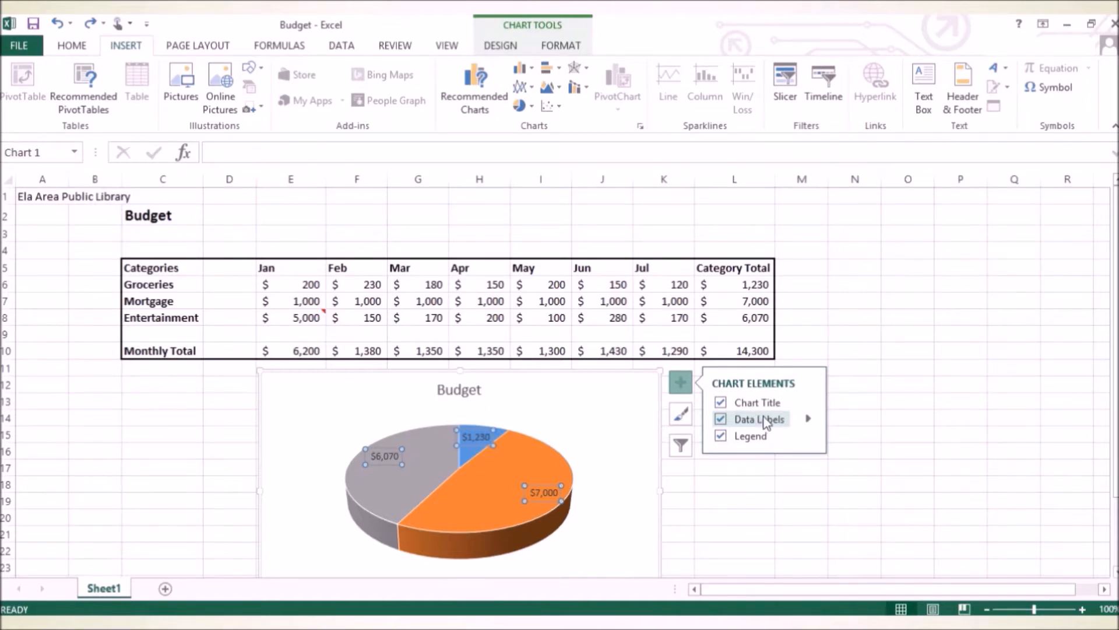
{"action": "left_click", "coordinate": [810, 420]}
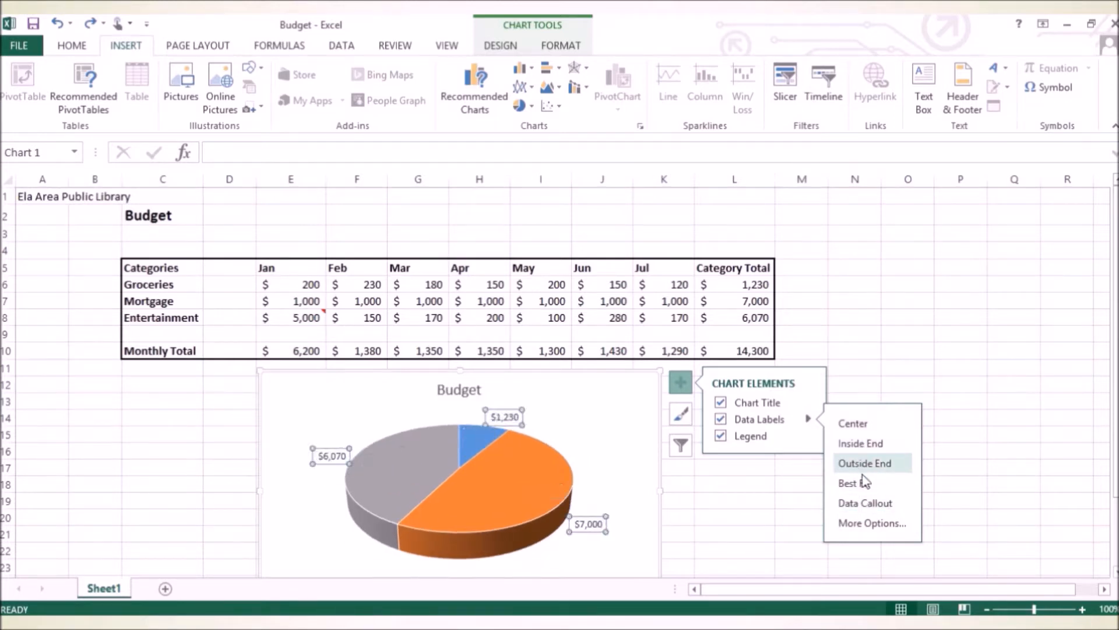
{"action": "left_click", "coordinate": [866, 524]}
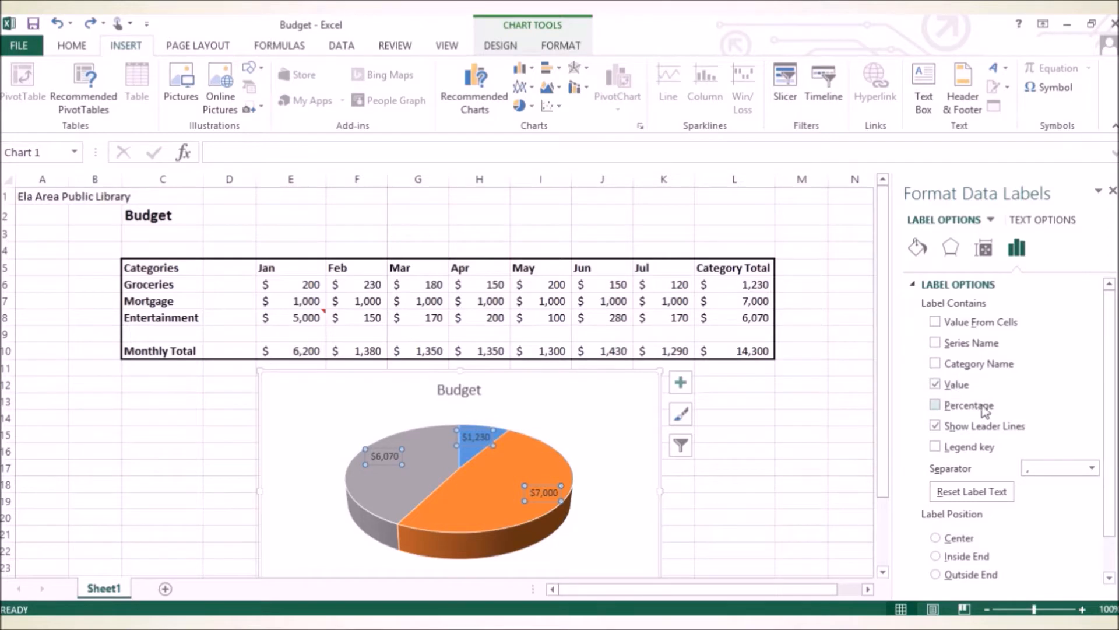
{"action": "left_click", "coordinate": [935, 404]}
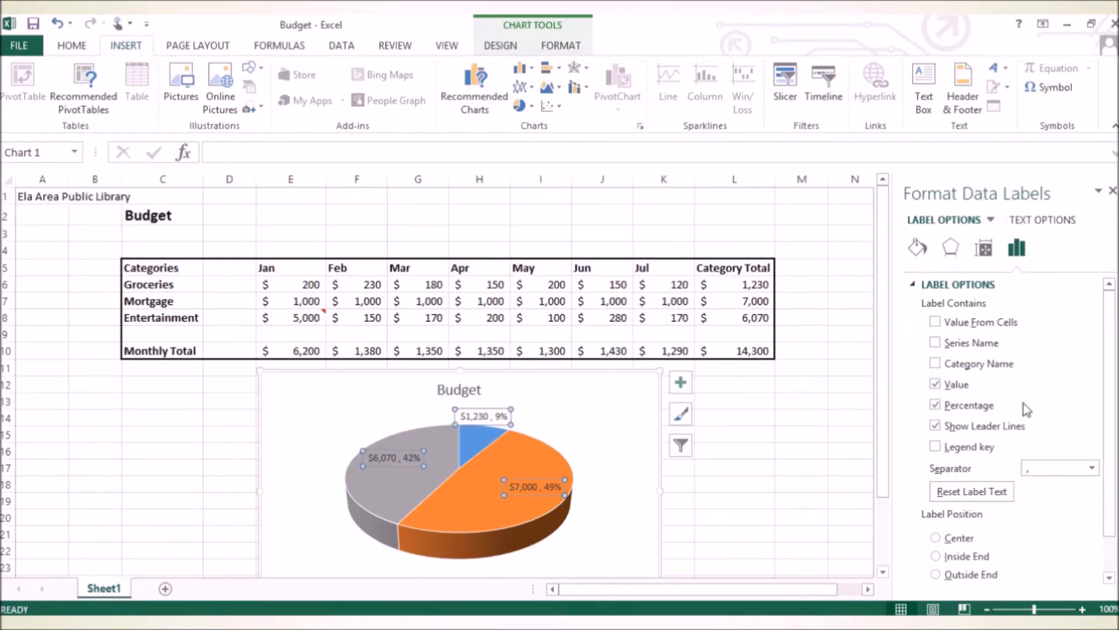
{"action": "left_click", "coordinate": [937, 384]}
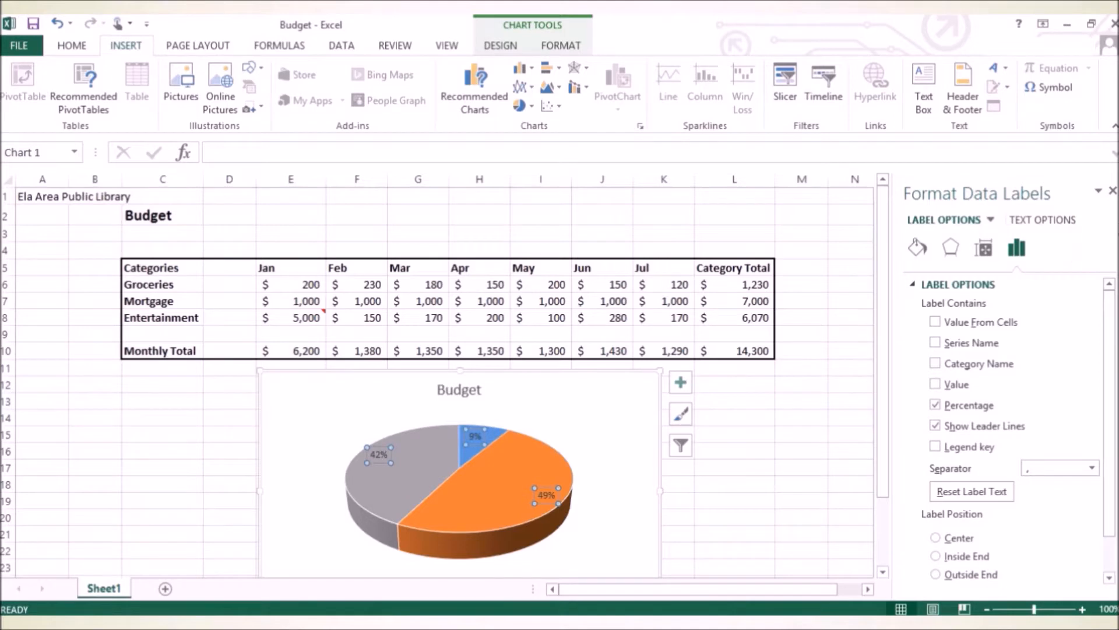
{"action": "left_click", "coordinate": [1113, 191]}
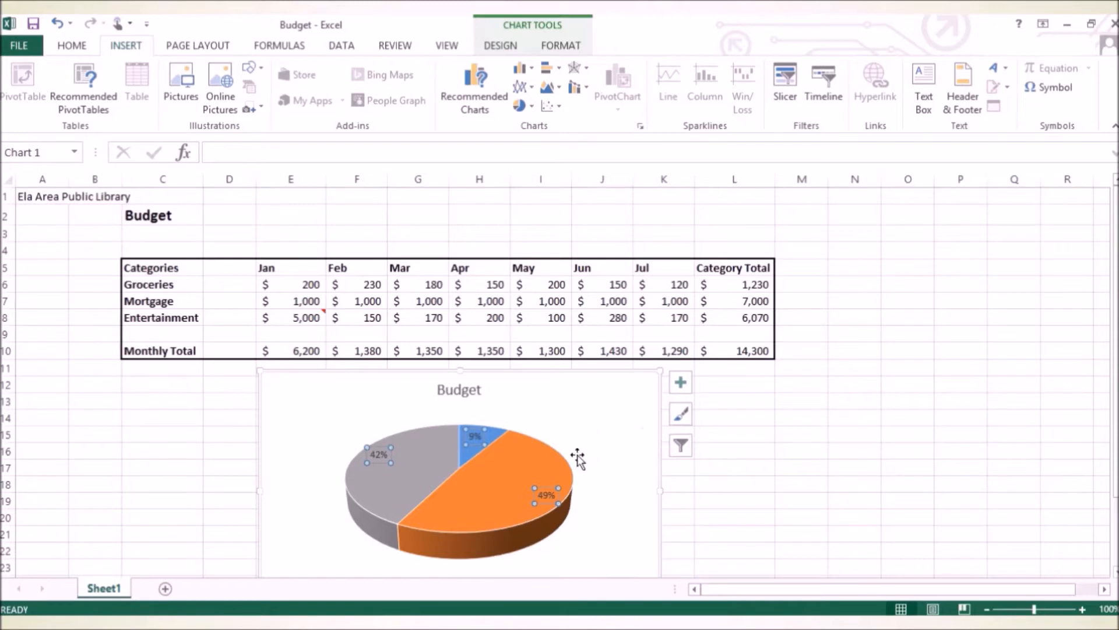
Apply the Style 6 chart style to the whole pie chart.
{"action": "mouse_move", "coordinate": [514, 486]}
{"action": "mouse_move", "coordinate": [491, 471]}
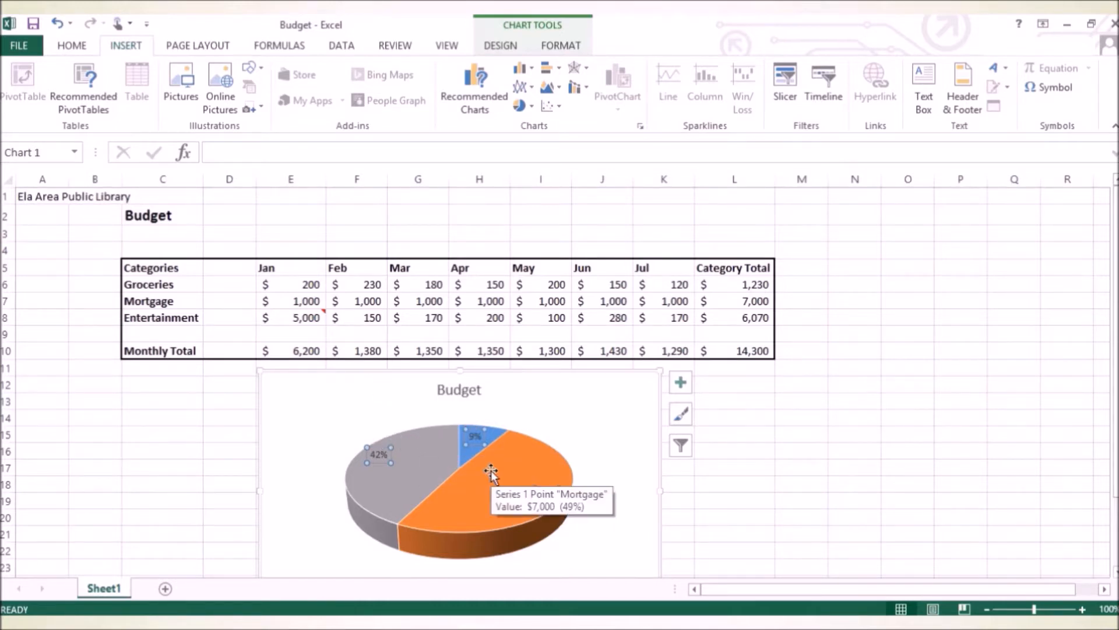
{"action": "left_click", "coordinate": [629, 473]}
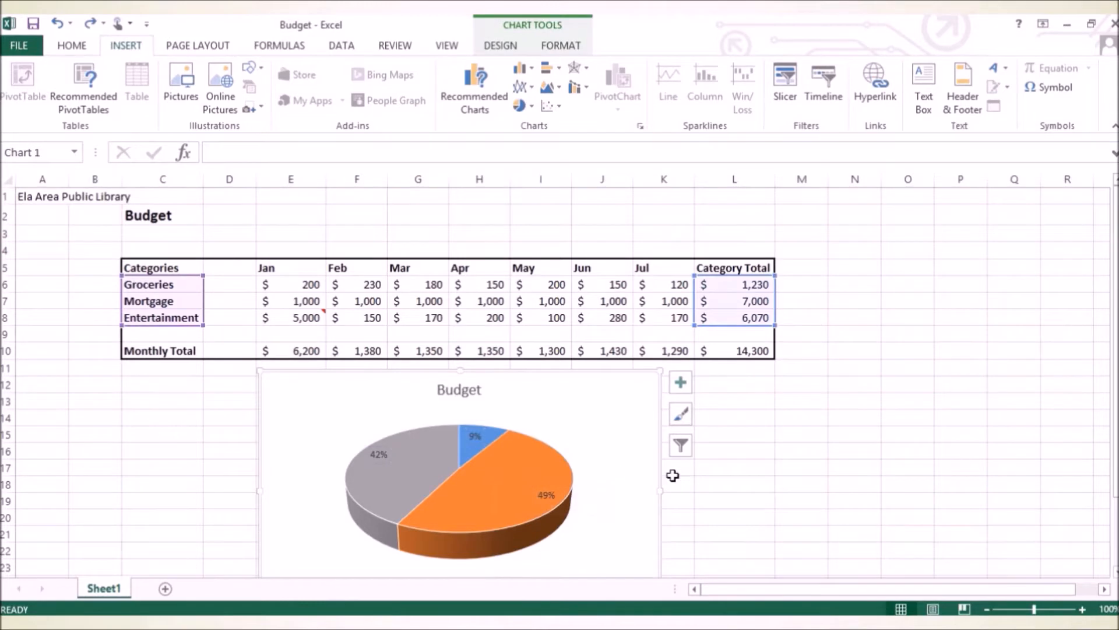
{"action": "scroll", "coordinate": [692, 483], "scroll_direction": "down", "scroll_amount": 1}
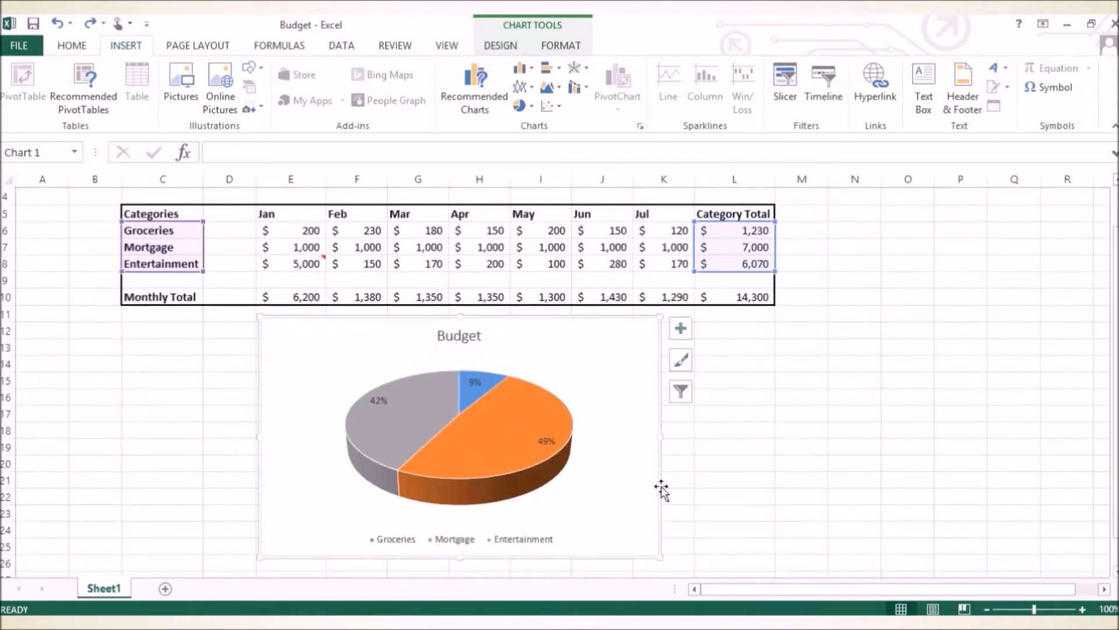
{"action": "mouse_move", "coordinate": [530, 428]}
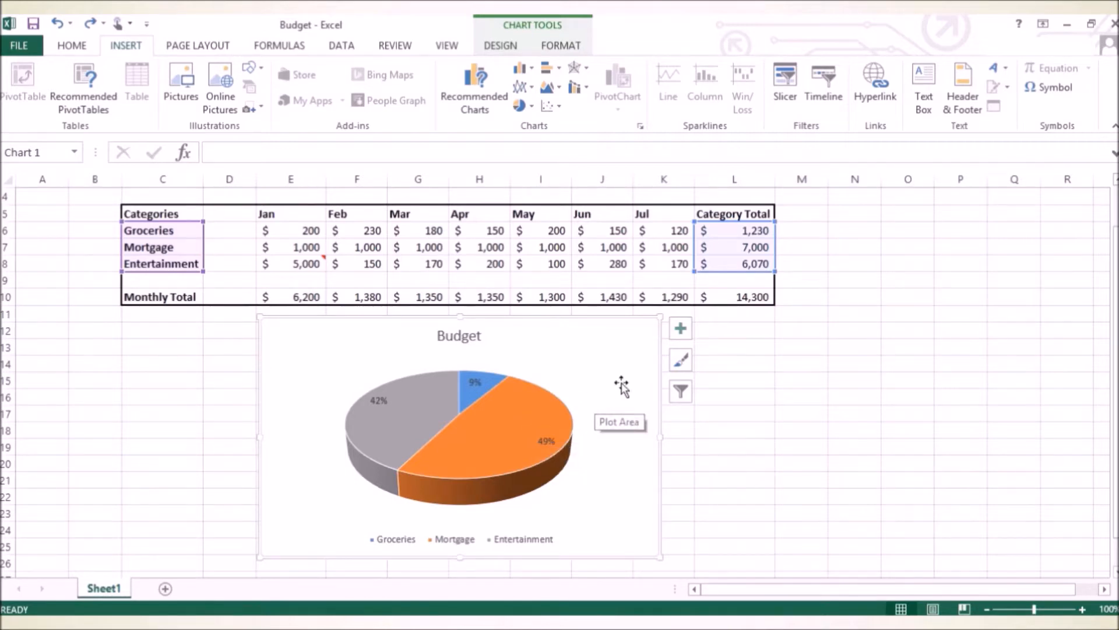
{"action": "left_click", "coordinate": [681, 363]}
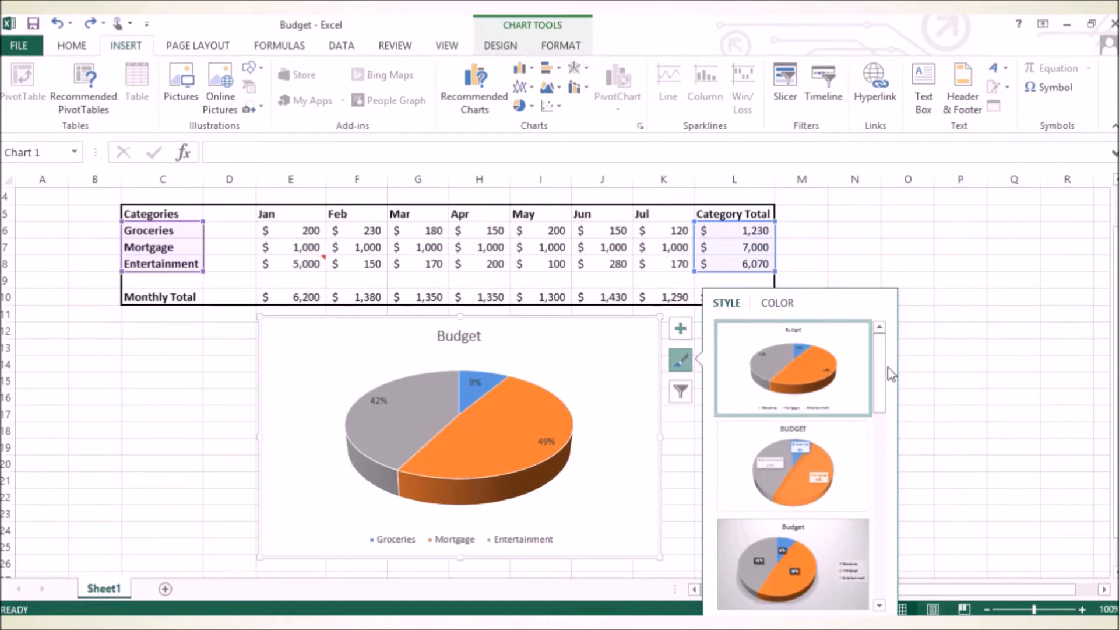
{"action": "left_click_drag", "start_coordinate": [881, 368], "coordinate": [886, 403]}
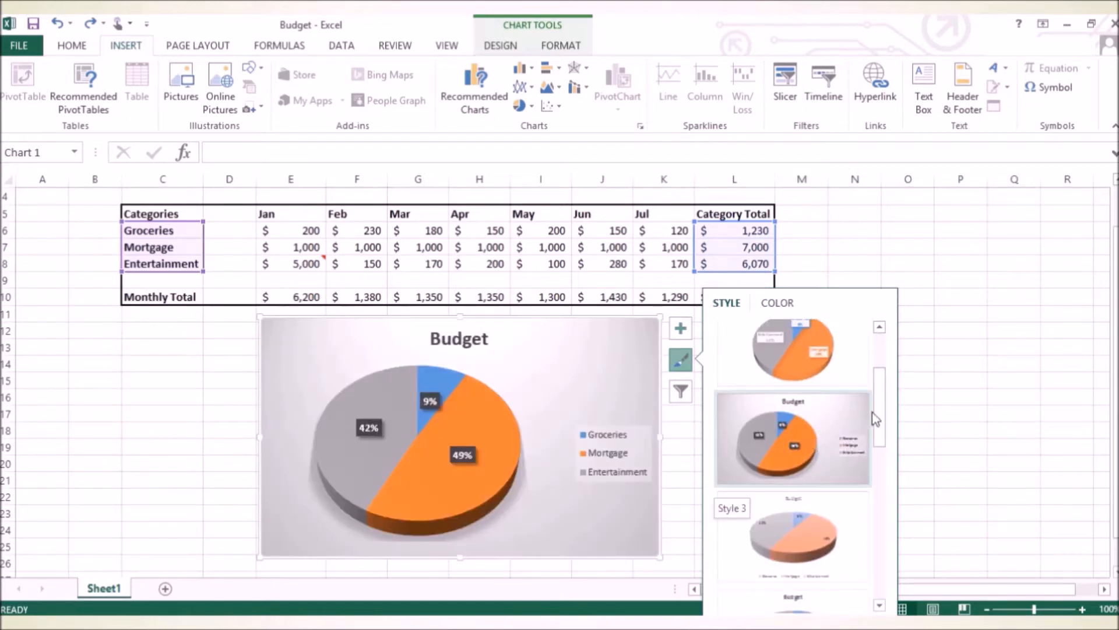
{"action": "scroll", "coordinate": [813, 446], "scroll_direction": "down", "scroll_amount": 1}
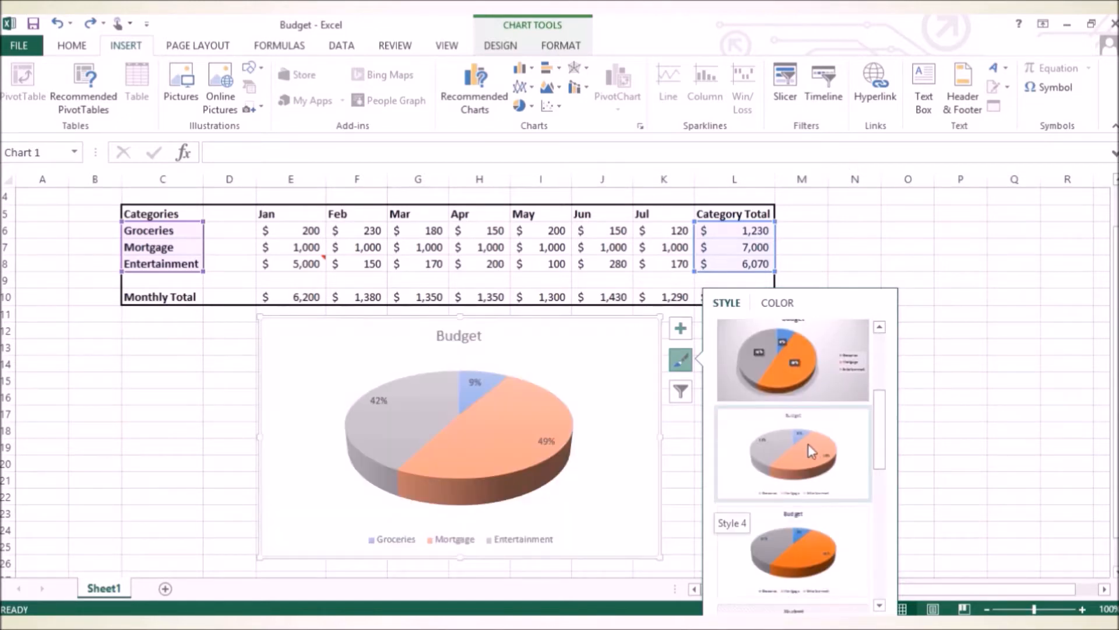
{"action": "left_click_drag", "start_coordinate": [884, 437], "coordinate": [884, 476]}
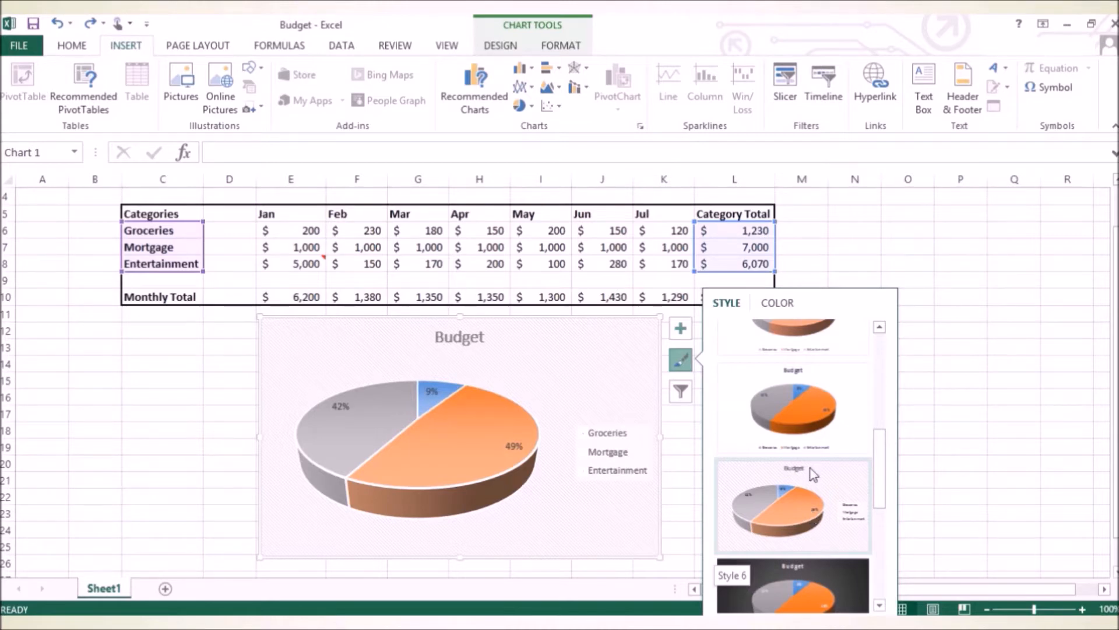
{"action": "left_click", "coordinate": [795, 516]}
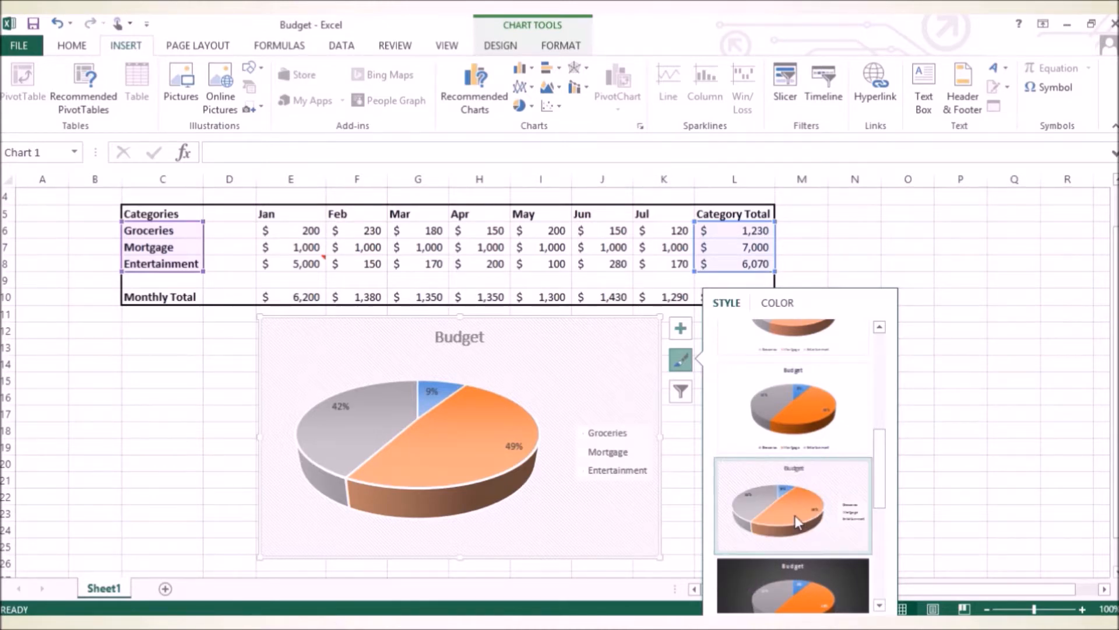
Apply the colorful Color 4 palette to the pie chart and deselect the chart.
{"action": "left_click", "coordinate": [776, 303]}
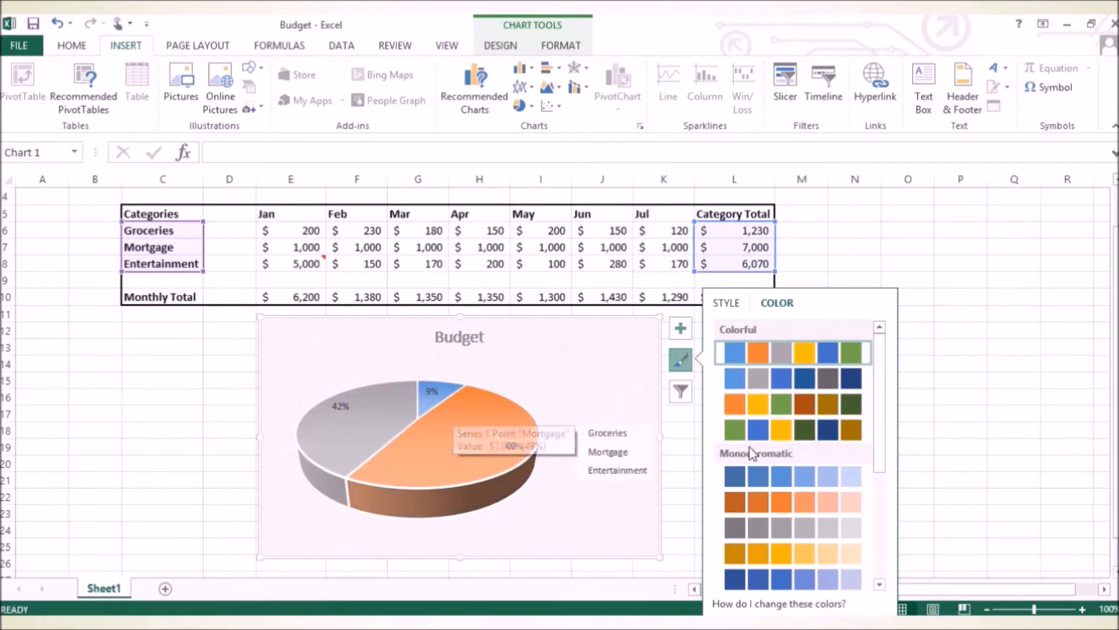
{"action": "left_click_drag", "start_coordinate": [881, 461], "coordinate": [883, 488]}
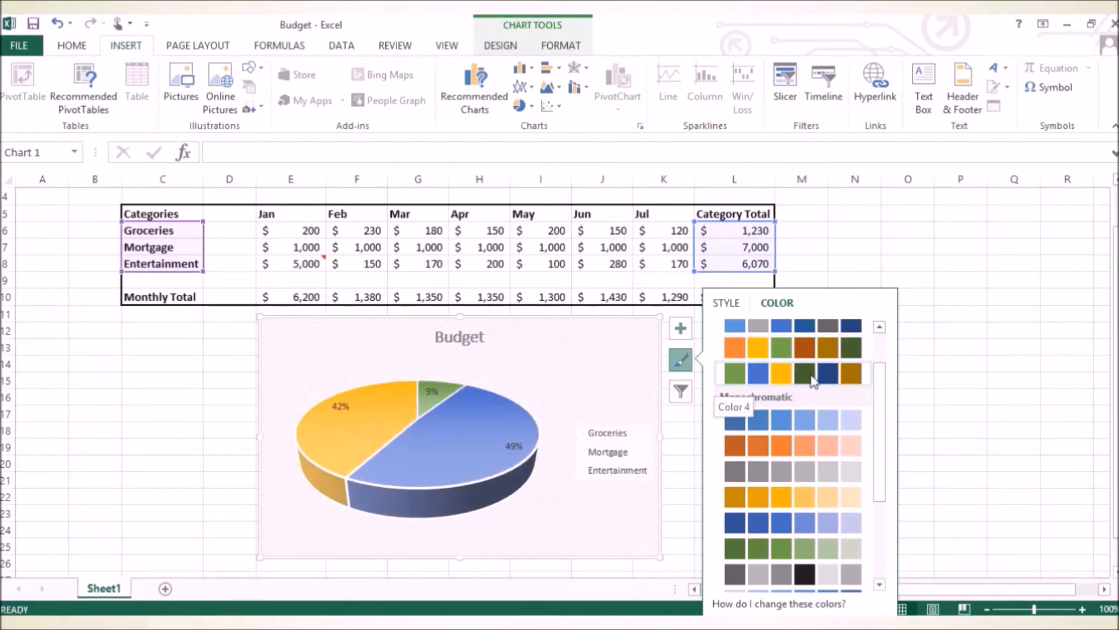
{"action": "scroll", "coordinate": [787, 379], "scroll_direction": "up", "scroll_amount": 1}
{"action": "left_click", "coordinate": [781, 430]}
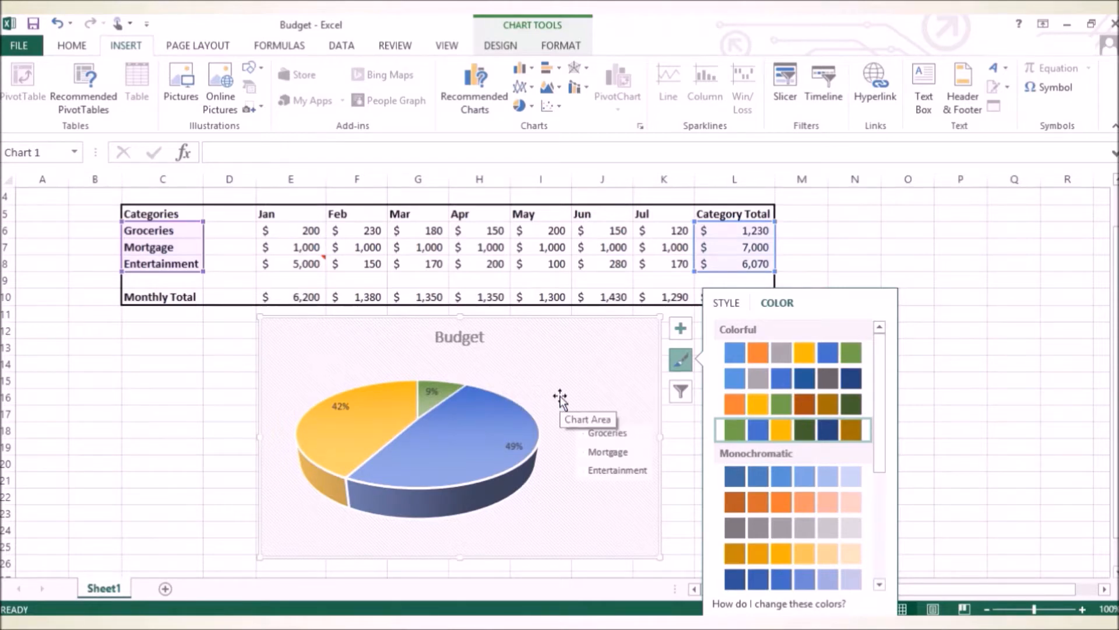
{"action": "left_click", "coordinate": [1010, 279]}
{"action": "left_click", "coordinate": [603, 399]}
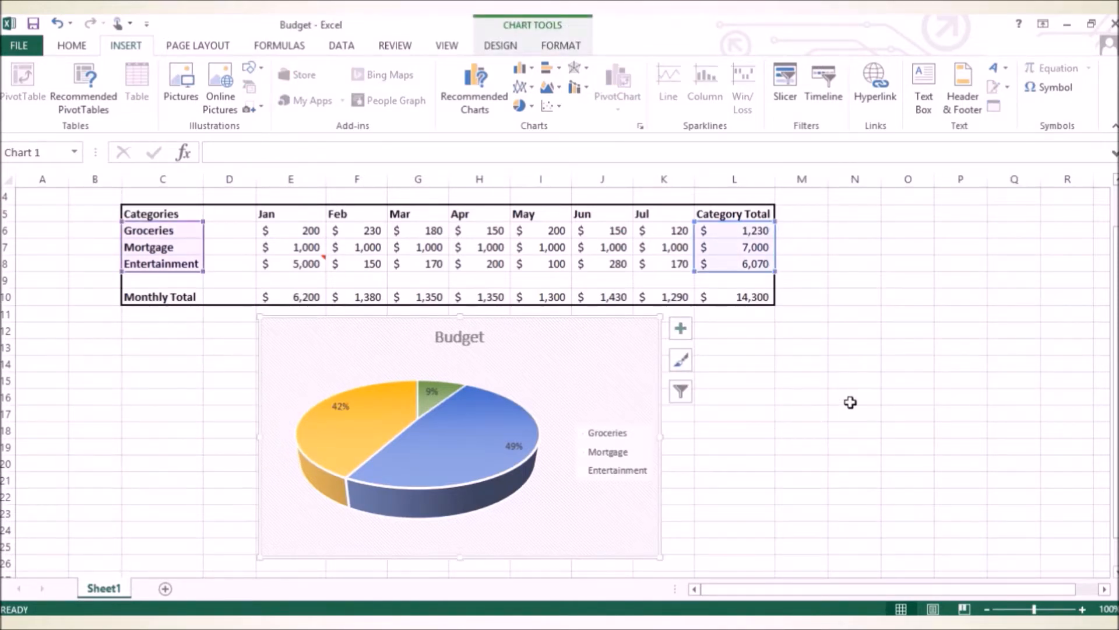
{"action": "left_click", "coordinate": [852, 385]}
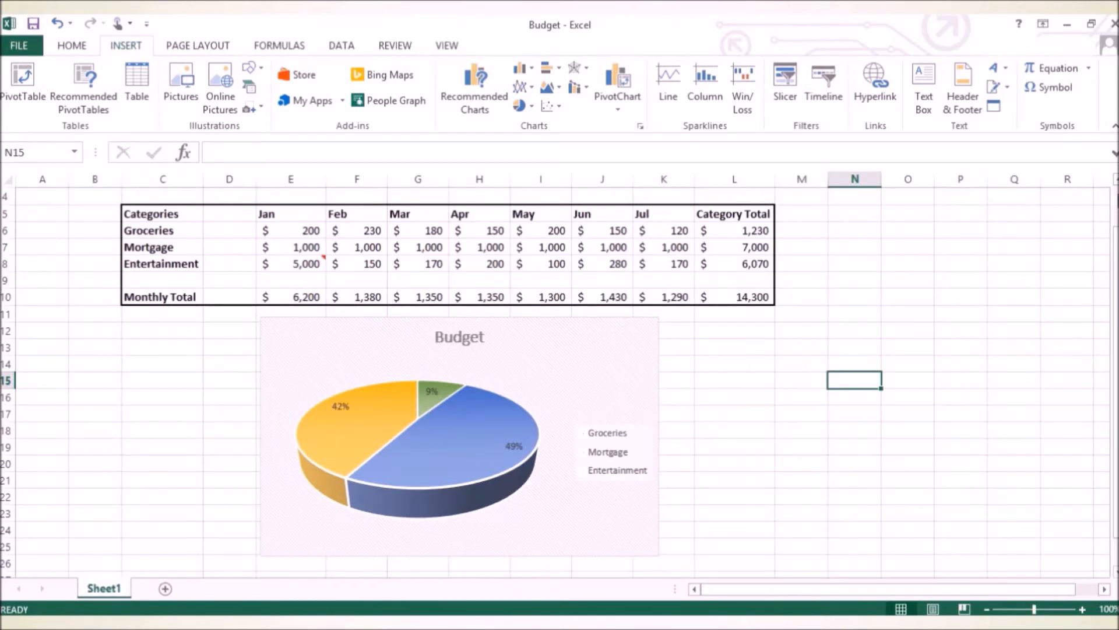
Insert the NOW date and time function in cell K1 and autofit column K to its contents.
{"action": "scroll", "coordinate": [560, 379], "scroll_direction": "up", "scroll_amount": 1}
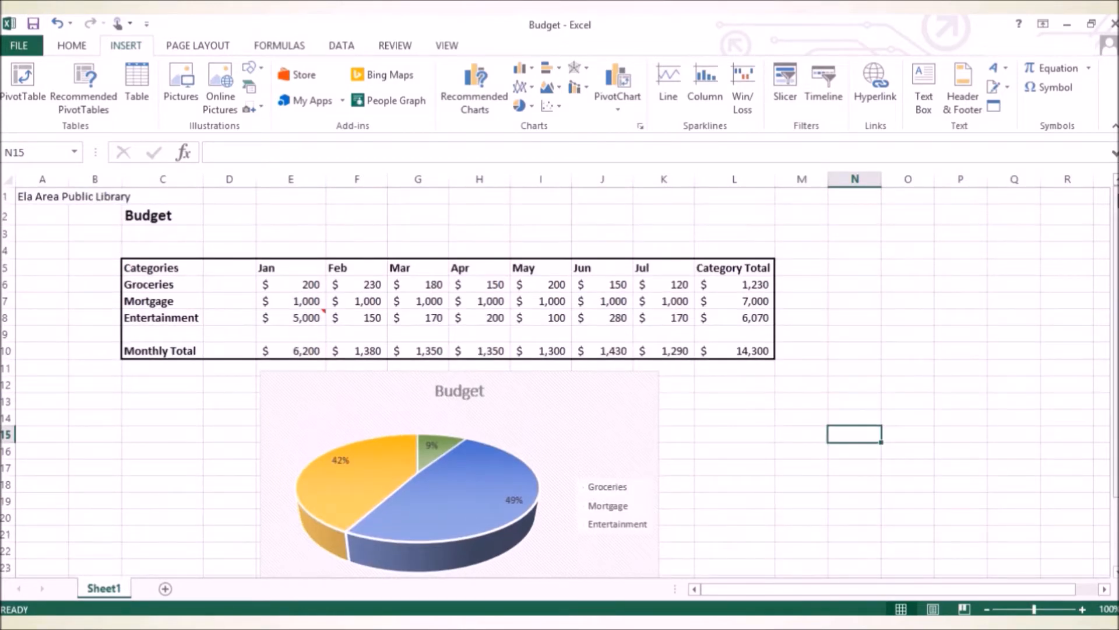
{"action": "left_click", "coordinate": [678, 198]}
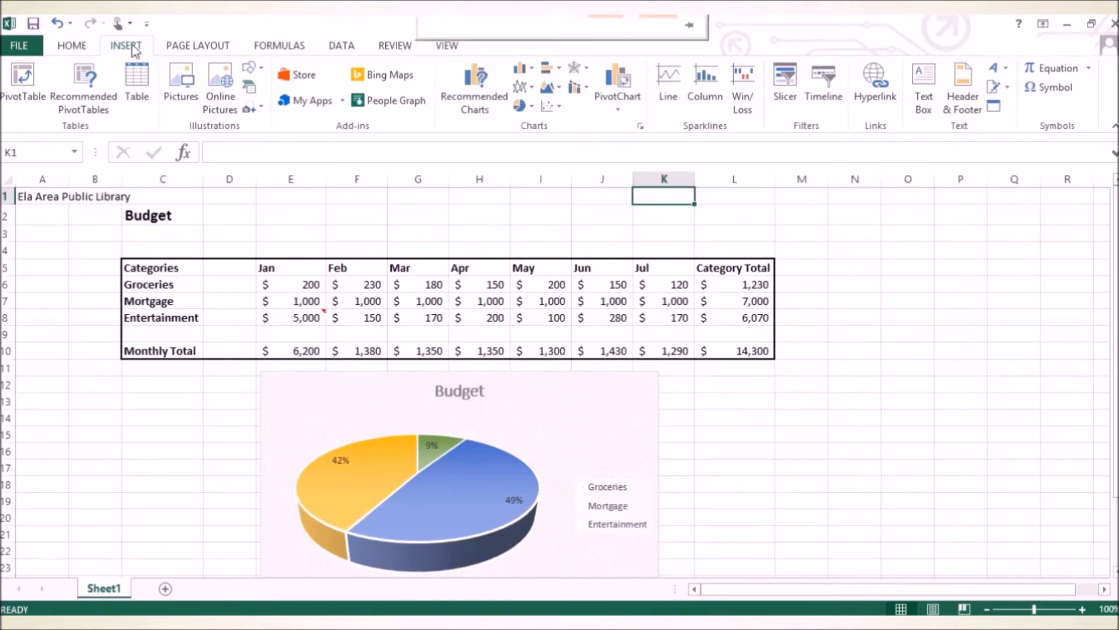
{"action": "left_click", "coordinate": [285, 49]}
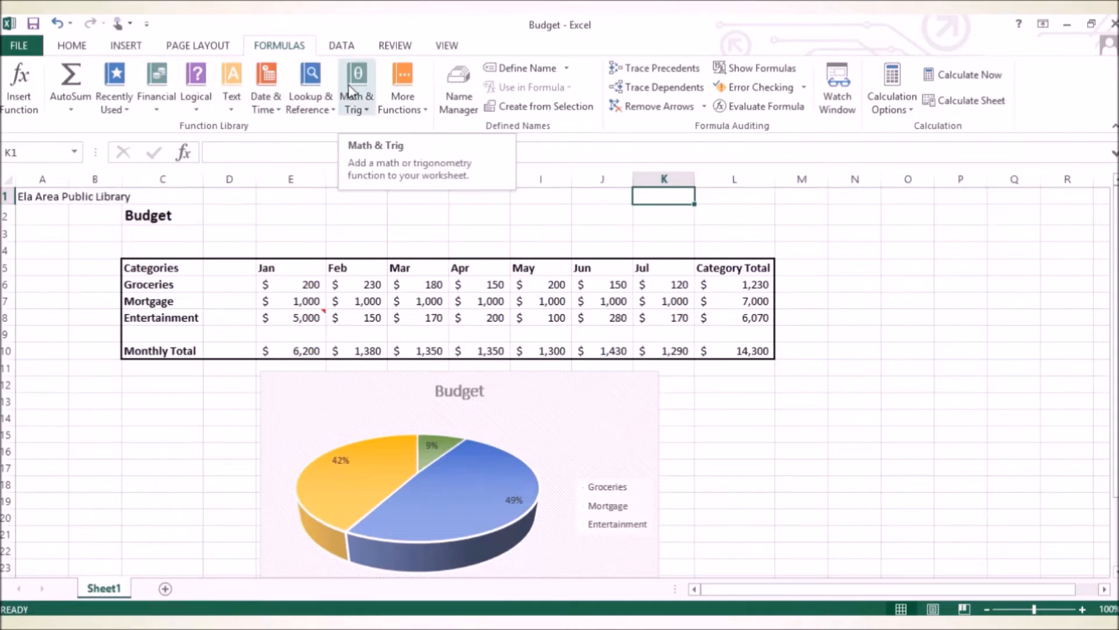
{"action": "left_click", "coordinate": [270, 92]}
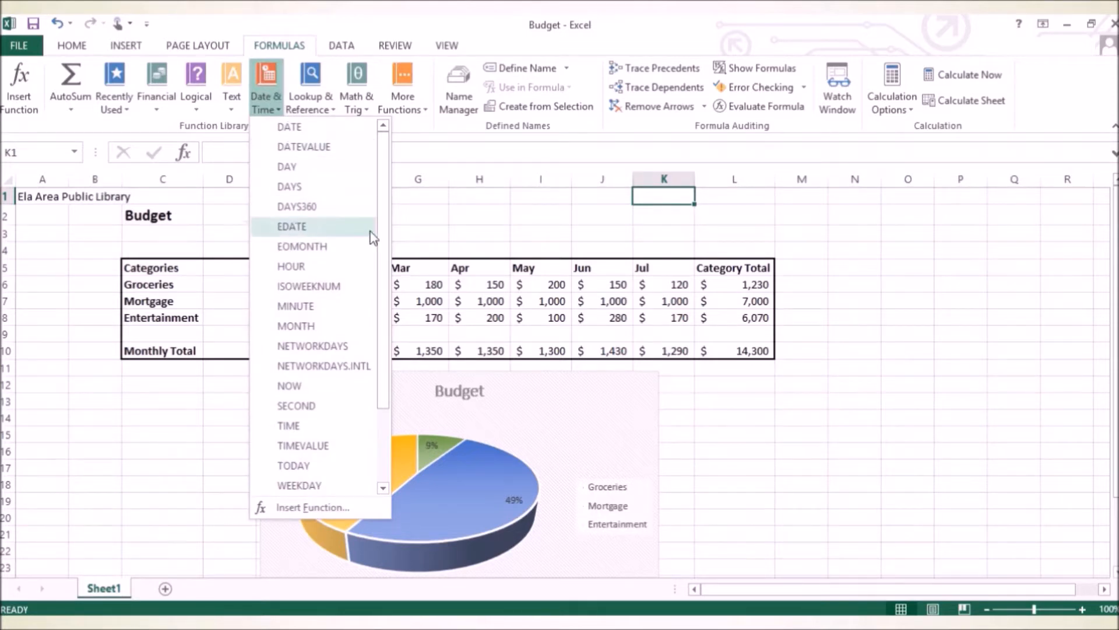
{"action": "left_click", "coordinate": [323, 386]}
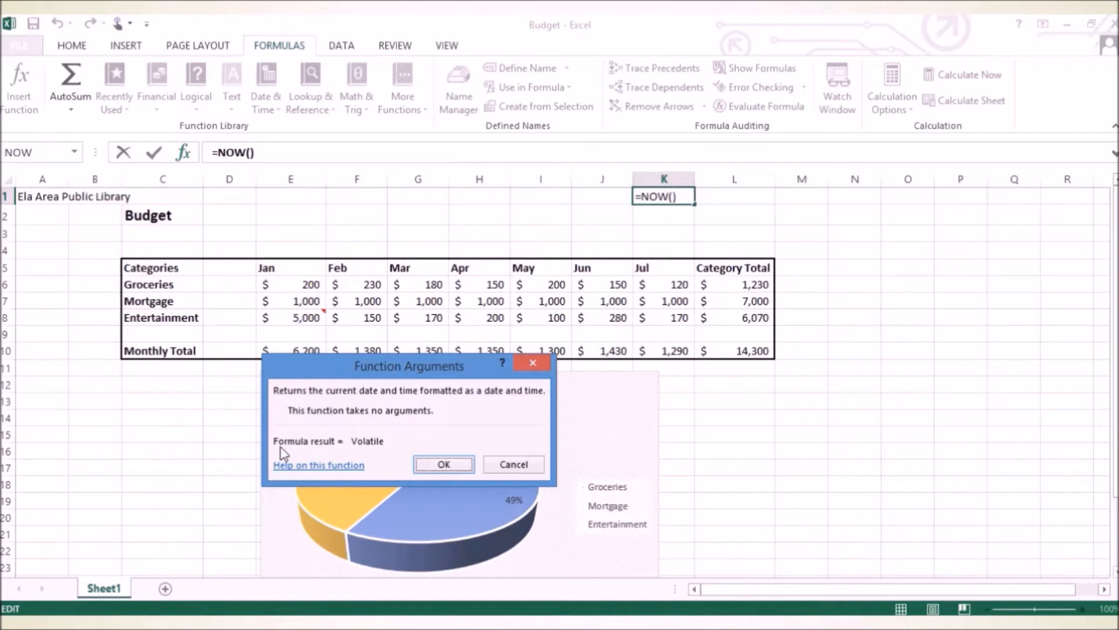
{"action": "left_click", "coordinate": [431, 463]}
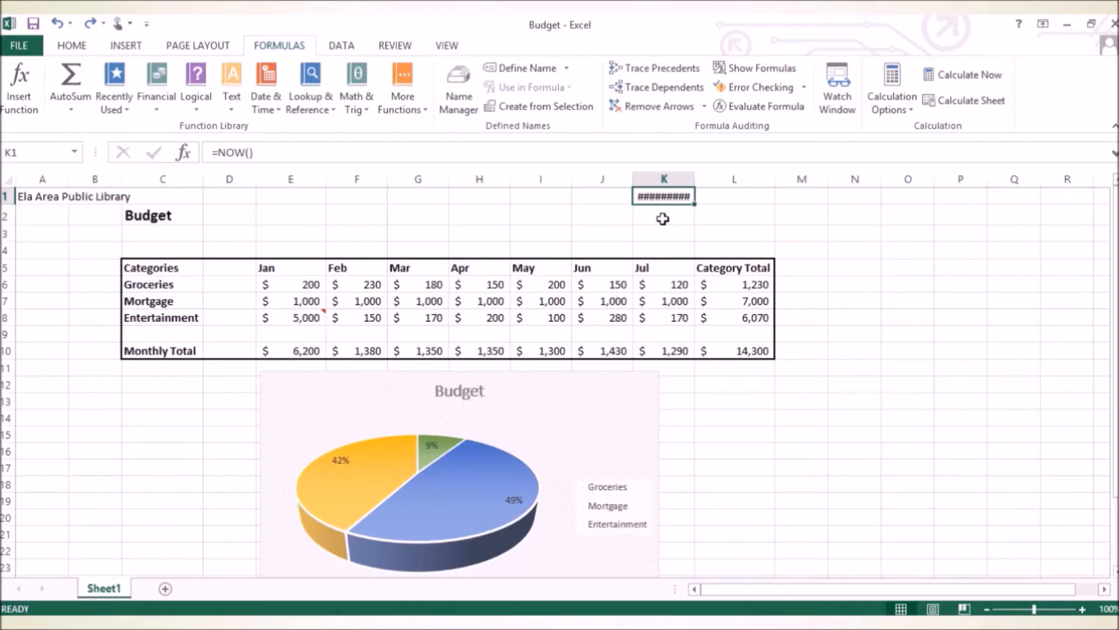
{"action": "double_click", "coordinate": [694, 177]}
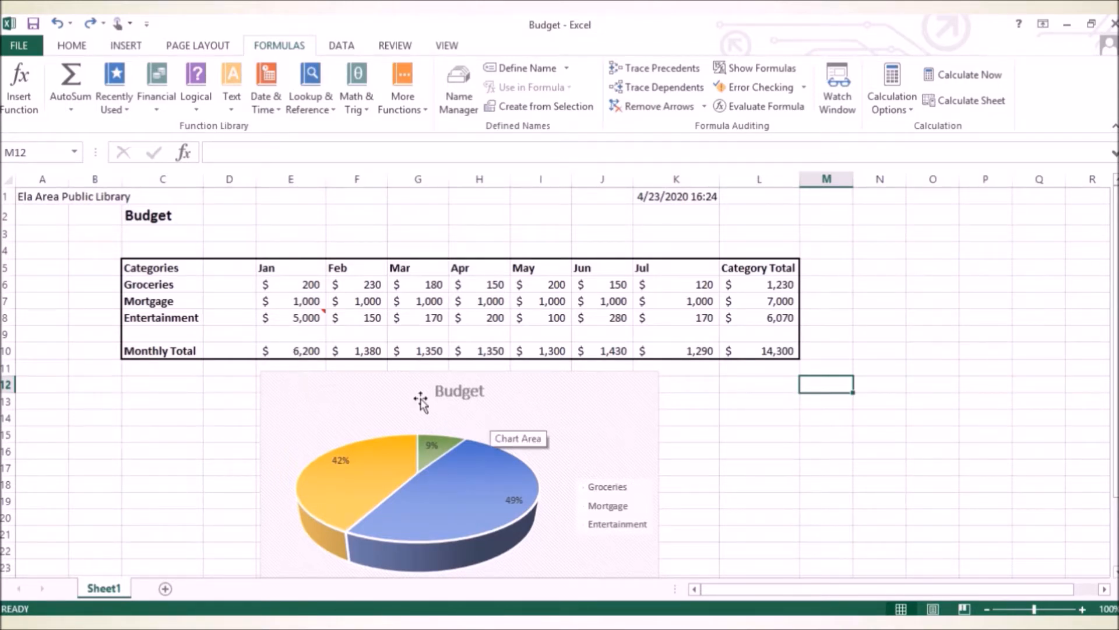
Move the pie chart down and to the right, clearing the cells directly beneath the January to March totals.
{"action": "left_click", "coordinate": [563, 383]}
{"action": "left_click_drag", "start_coordinate": [565, 385], "coordinate": [795, 439]}
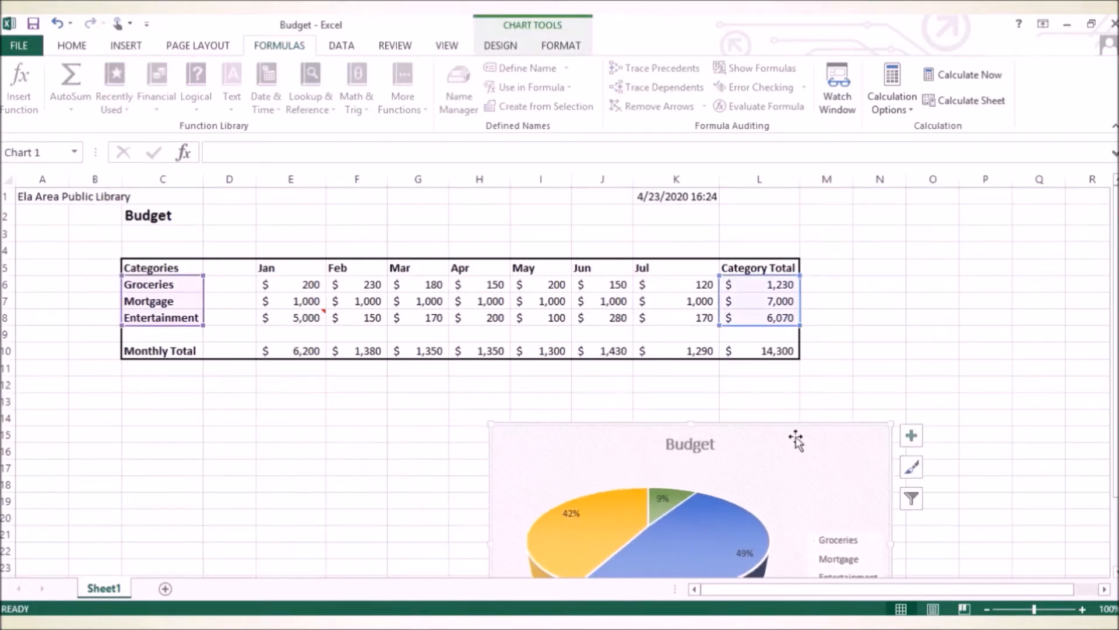
Start an IF formula in cell E11 under January's total, with the logical test SUM(E6:E8)<2000.
{"action": "left_click", "coordinate": [308, 364]}
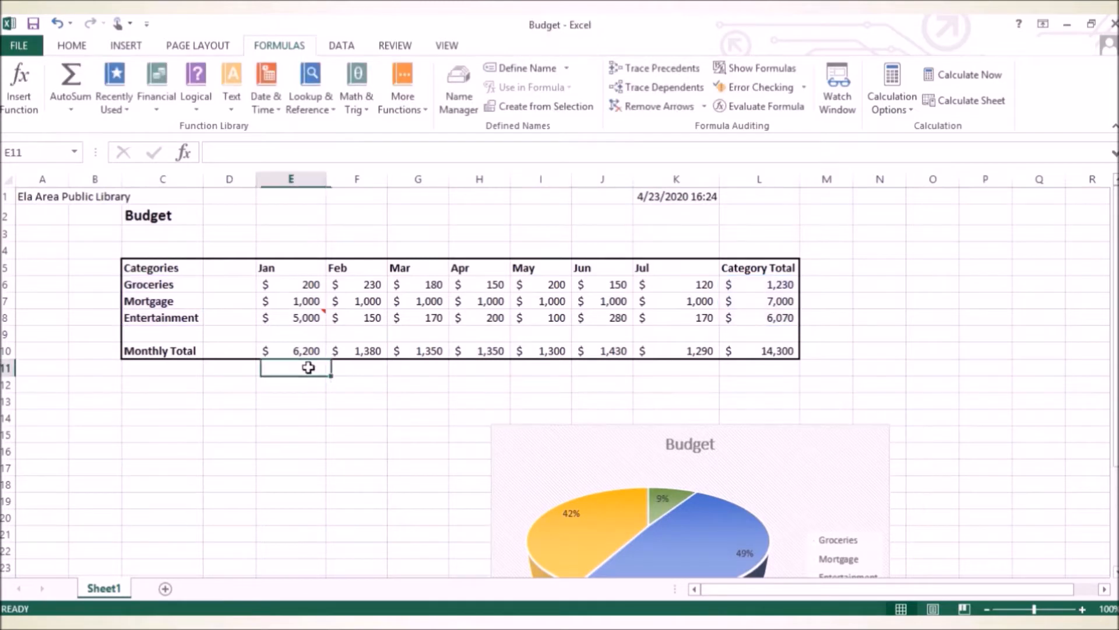
{"action": "left_click", "coordinate": [256, 151]}
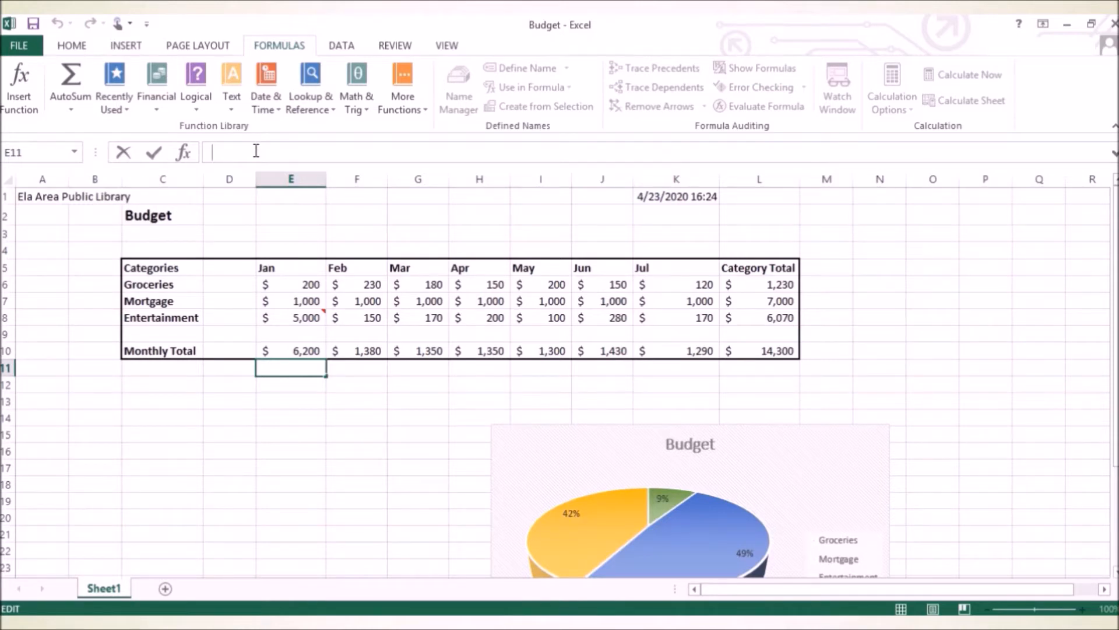
{"action": "type", "text": "="}
{"action": "type", "text": "IF"}
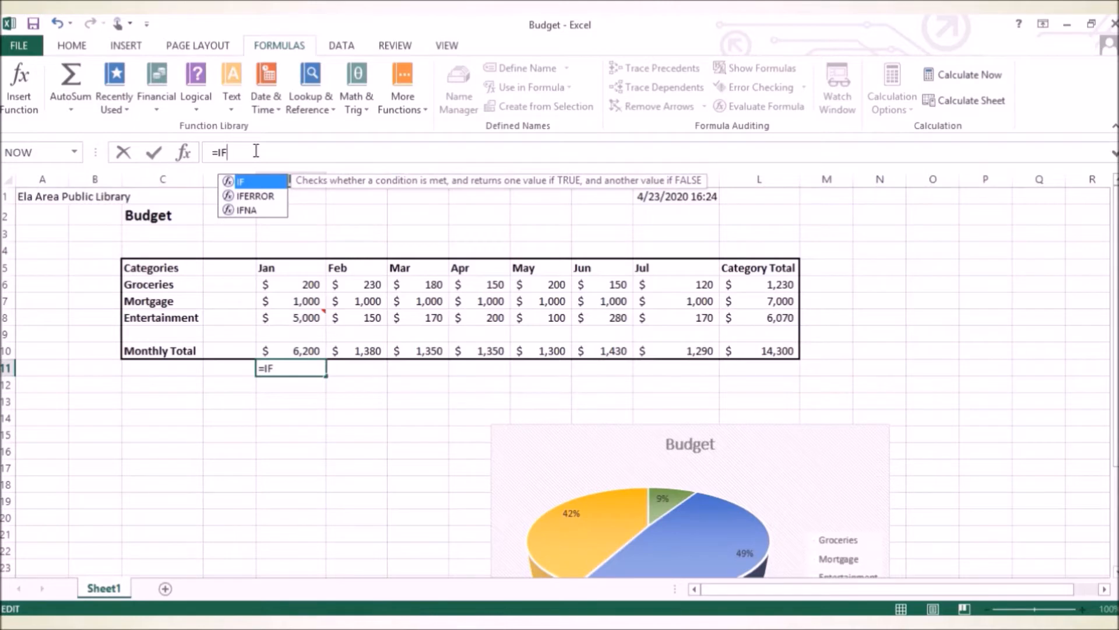
{"action": "type", "text": "("}
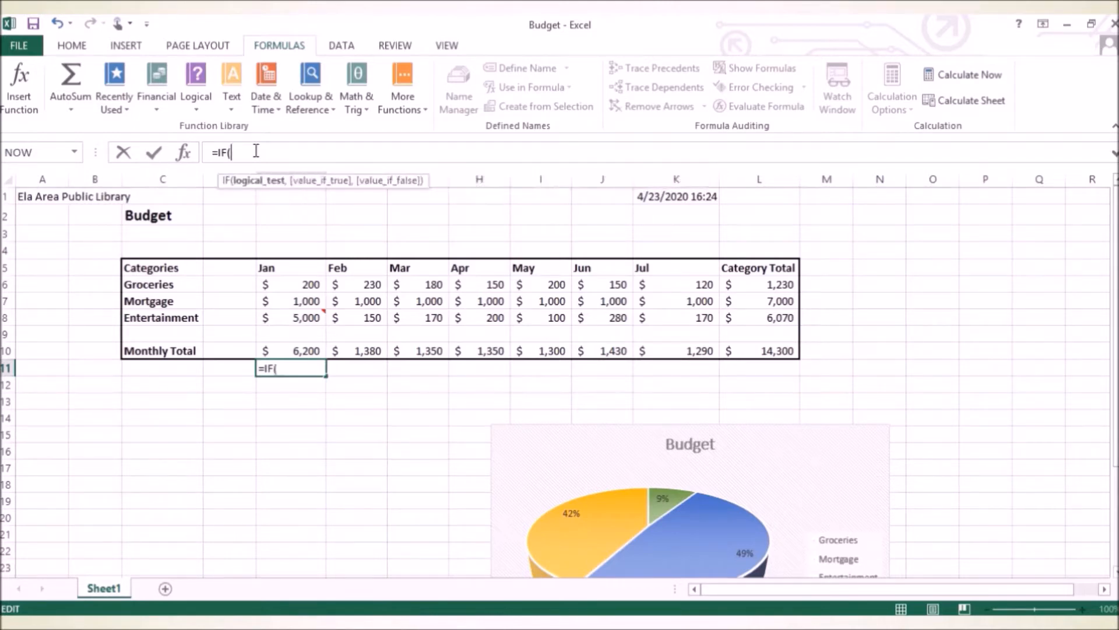
{"action": "type", "text": "SUM"}
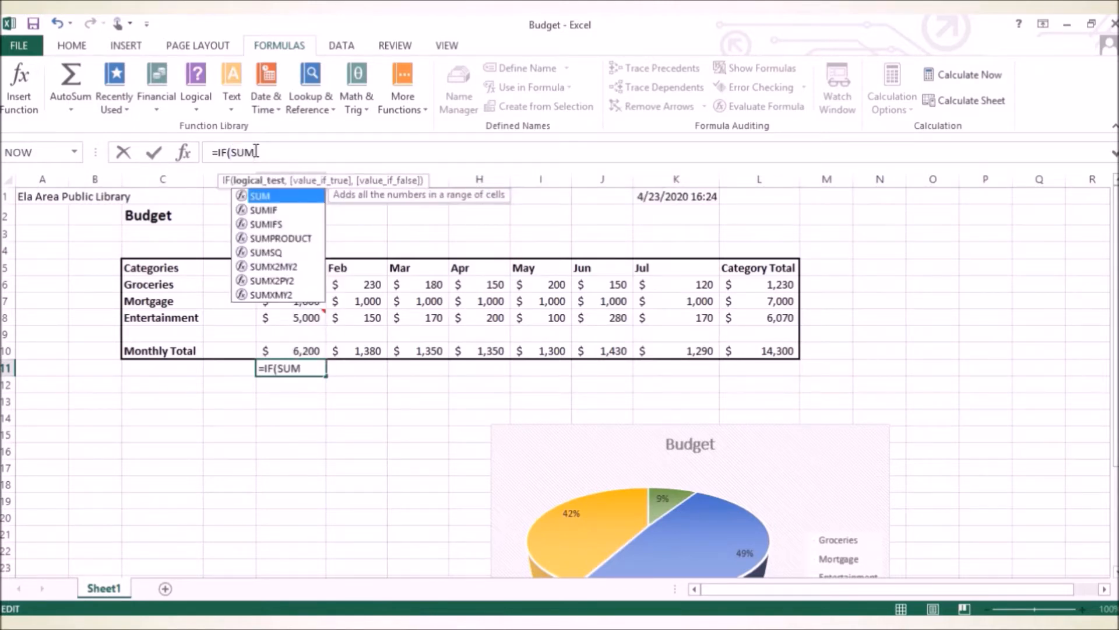
{"action": "type", "text": "("}
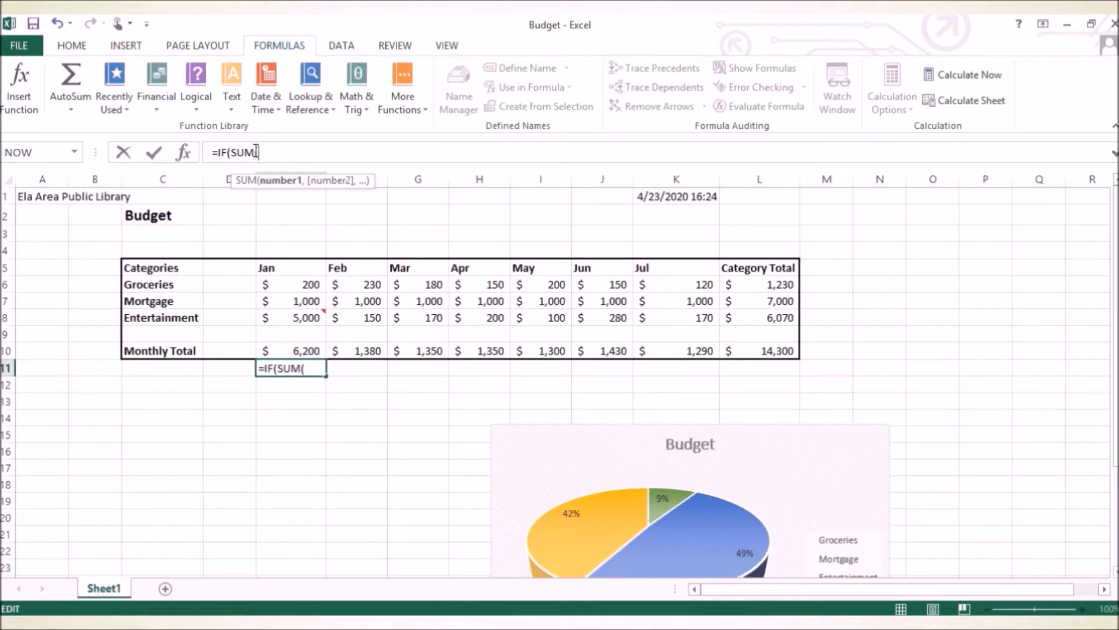
{"action": "type", "text": "e"}
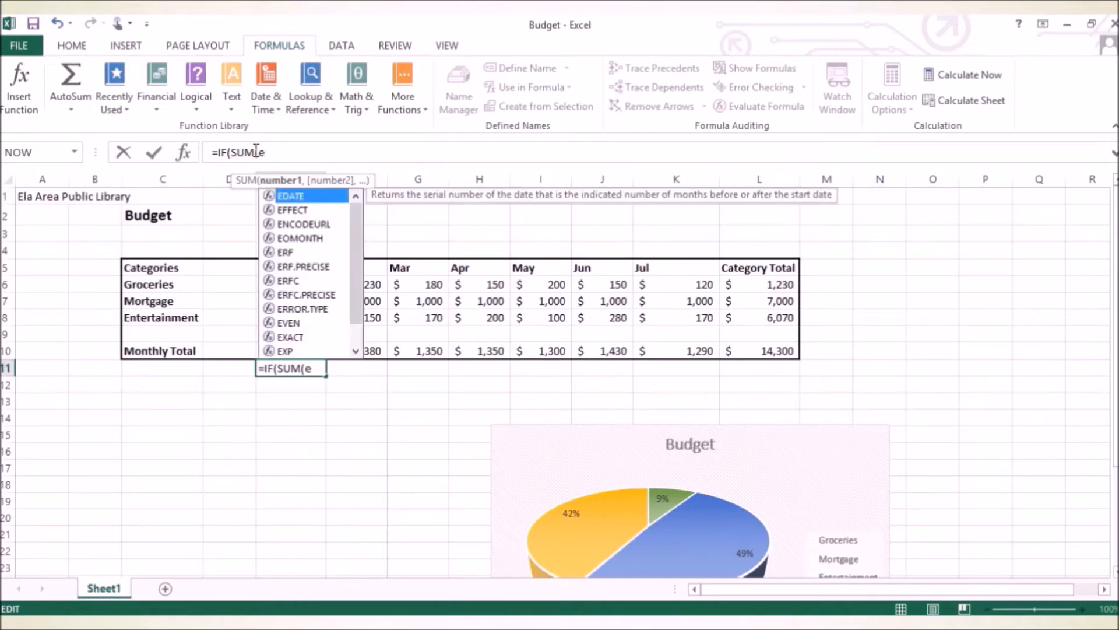
{"action": "type", "text": "6:"}
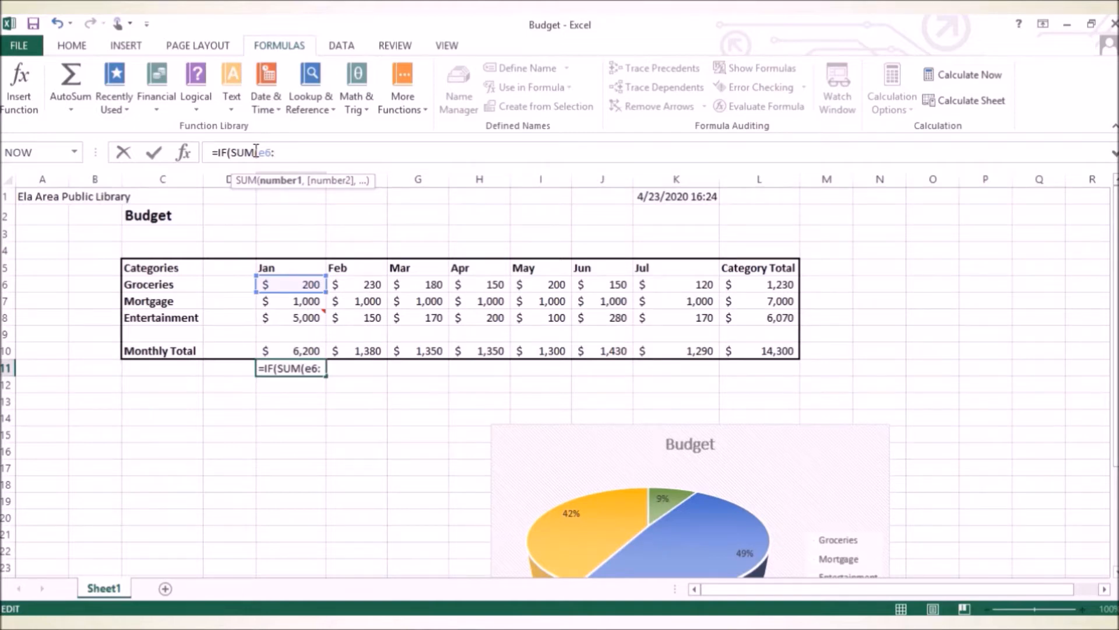
{"action": "type", "text": "e8"}
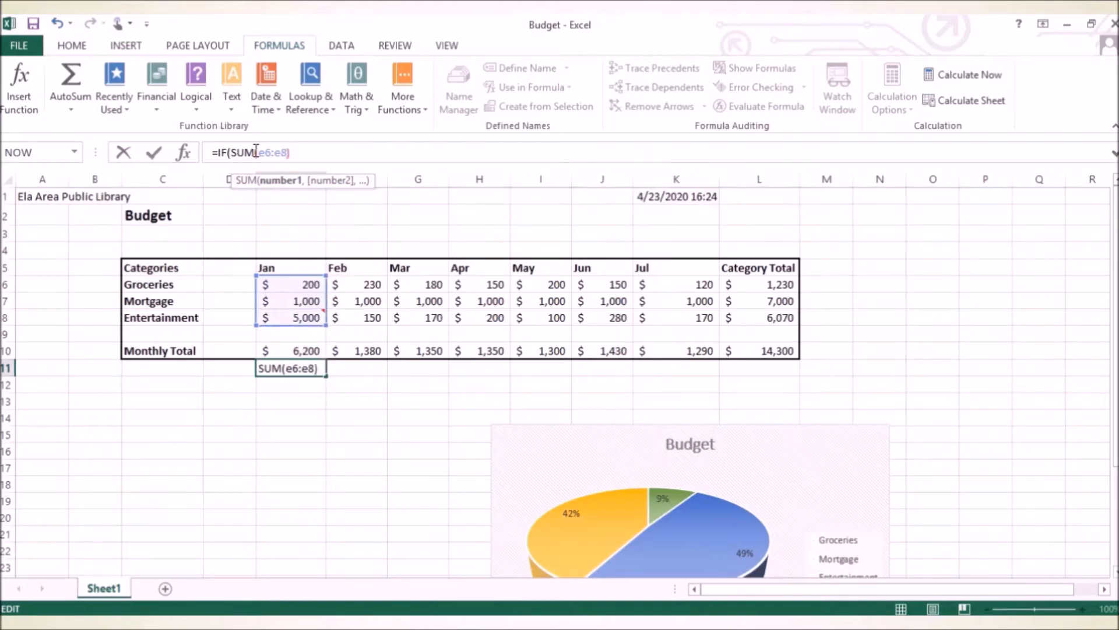
{"action": "type", "text": ")"}
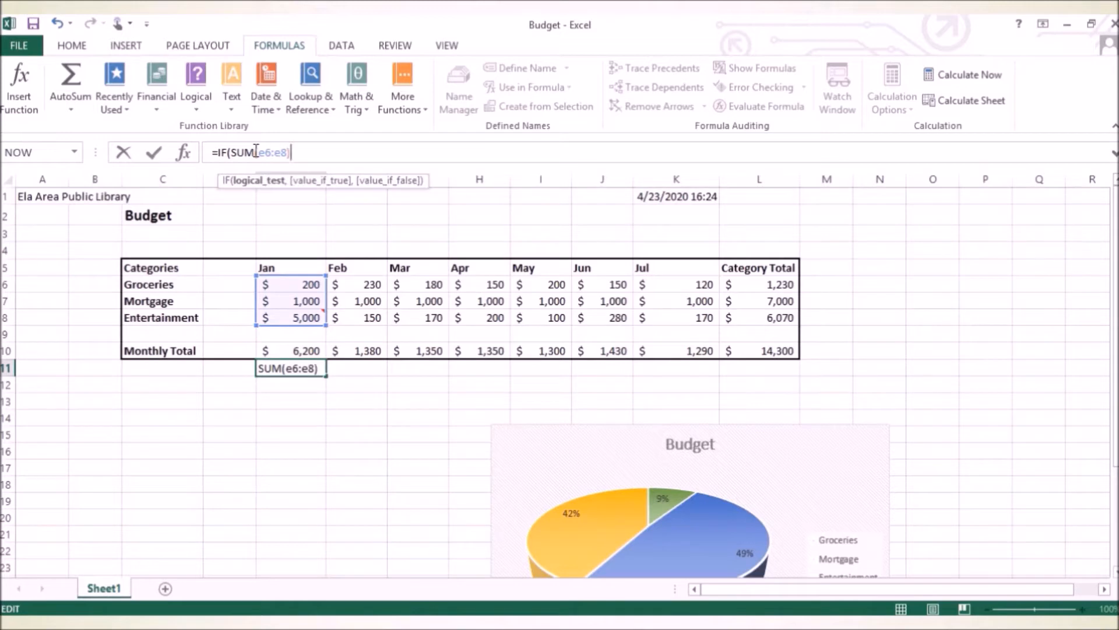
{"action": "type", "text": "<2000,"}
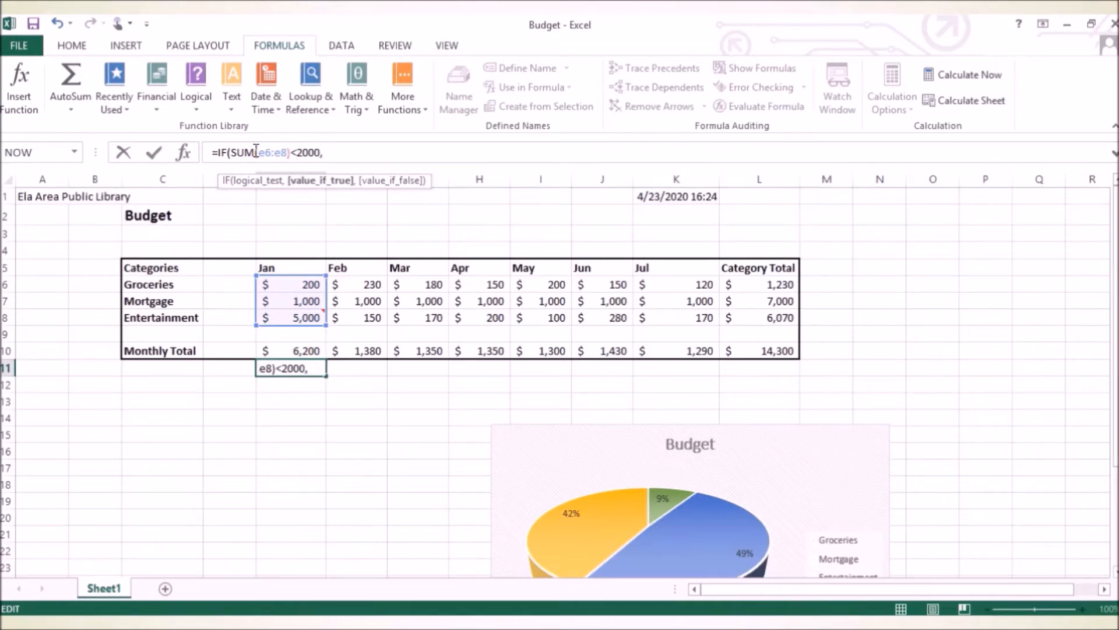
{"action": "type", "text": "\"Under Budge"}
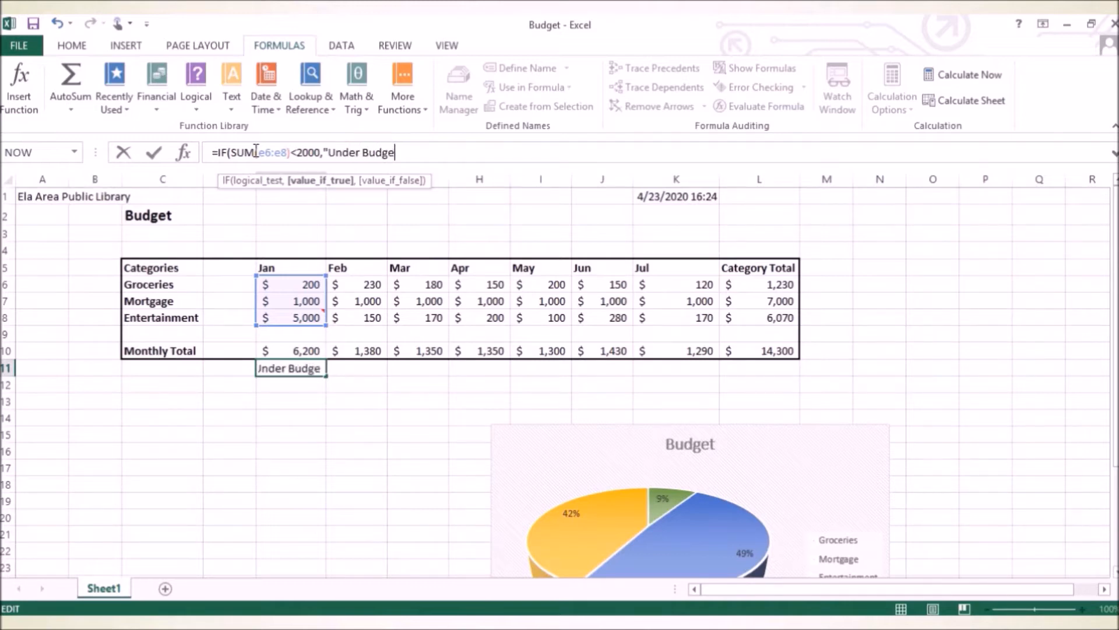
{"action": "type", "text": "t\","}
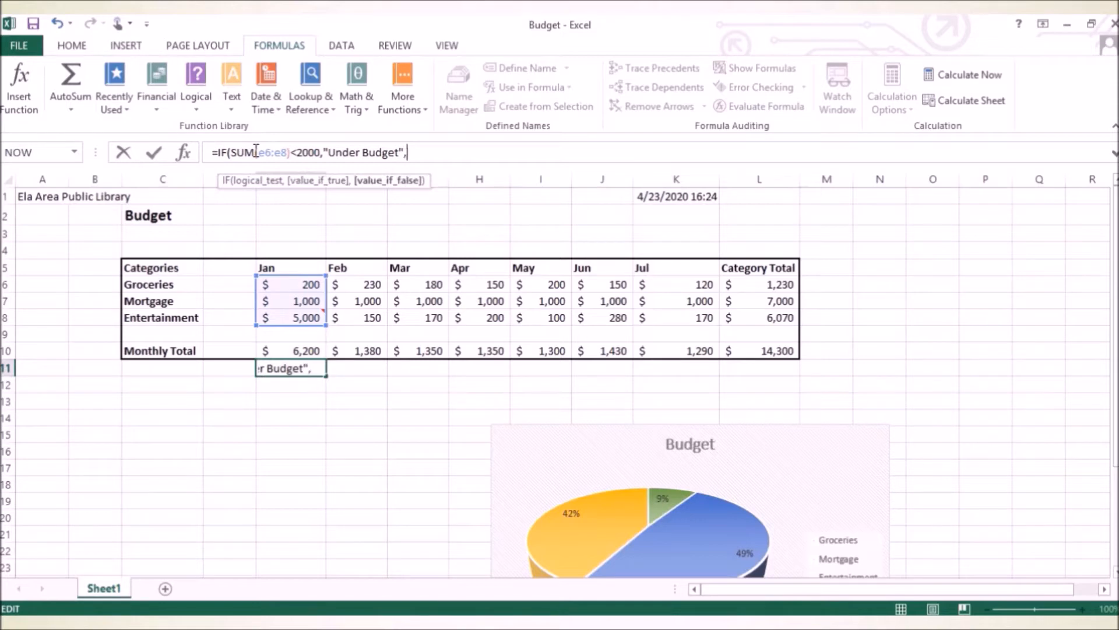
{"action": "type", "text": "\""}
{"action": "type", "text": "Ove"}
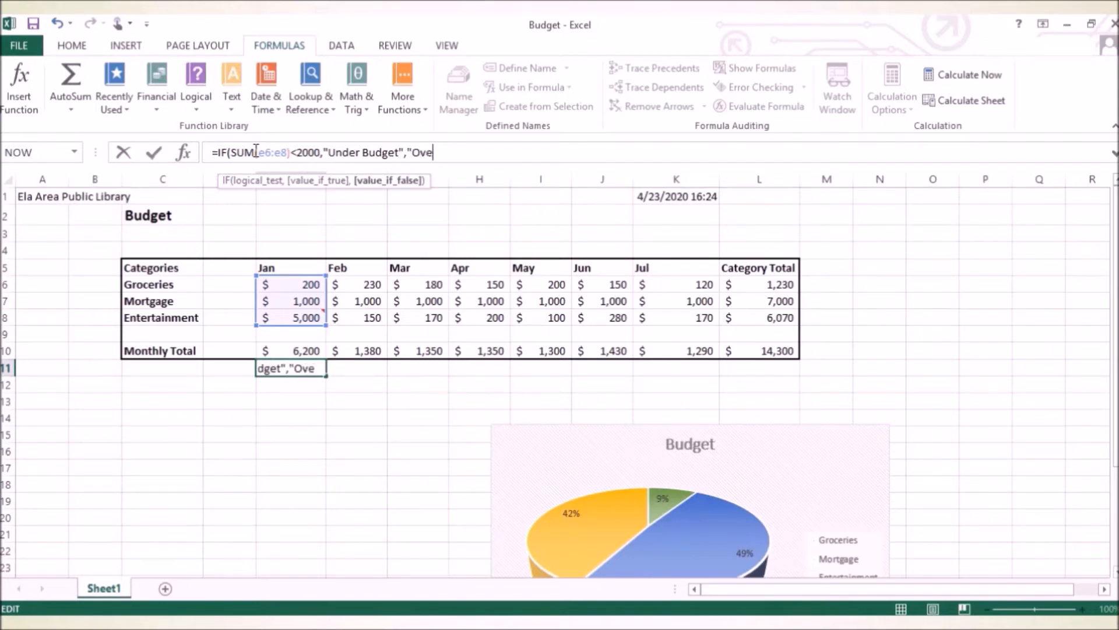
{"action": "type", "text": "r Budget"}
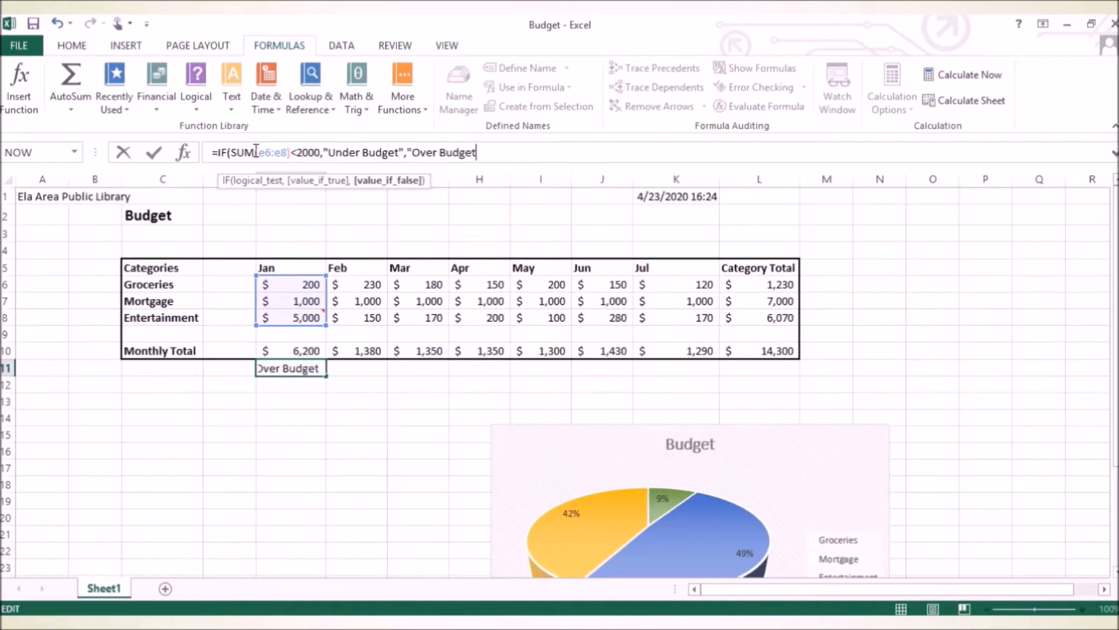
{"action": "type", "text": "\")"}
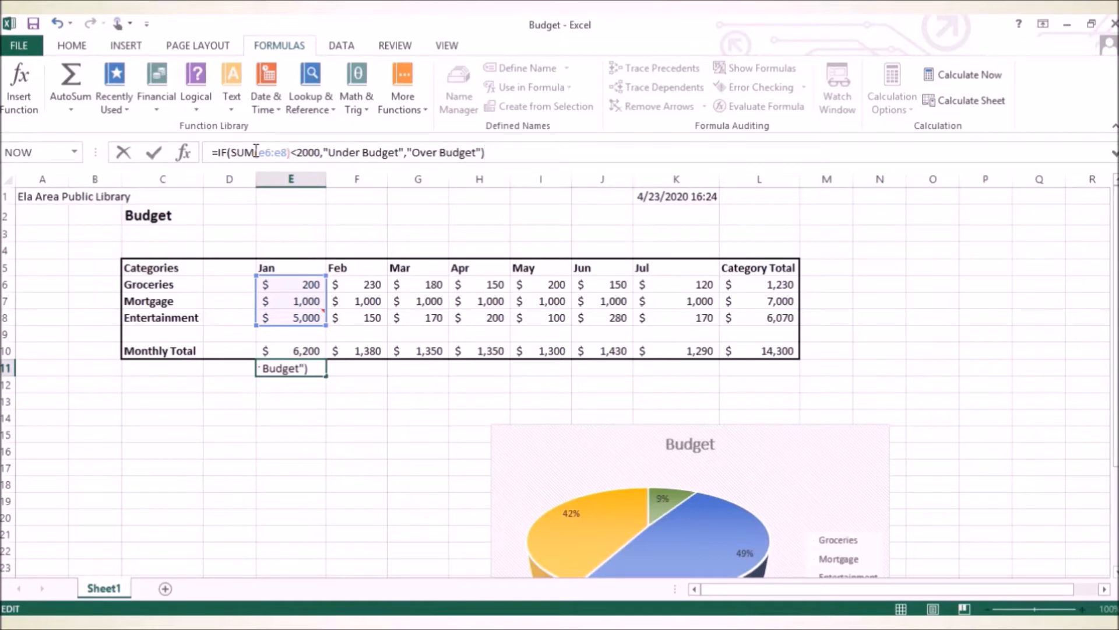
Complete the IF formula with "Under Budget" as the true value and "Over Budget" as the false value, and enter it.
{"action": "key", "text": "Return"}
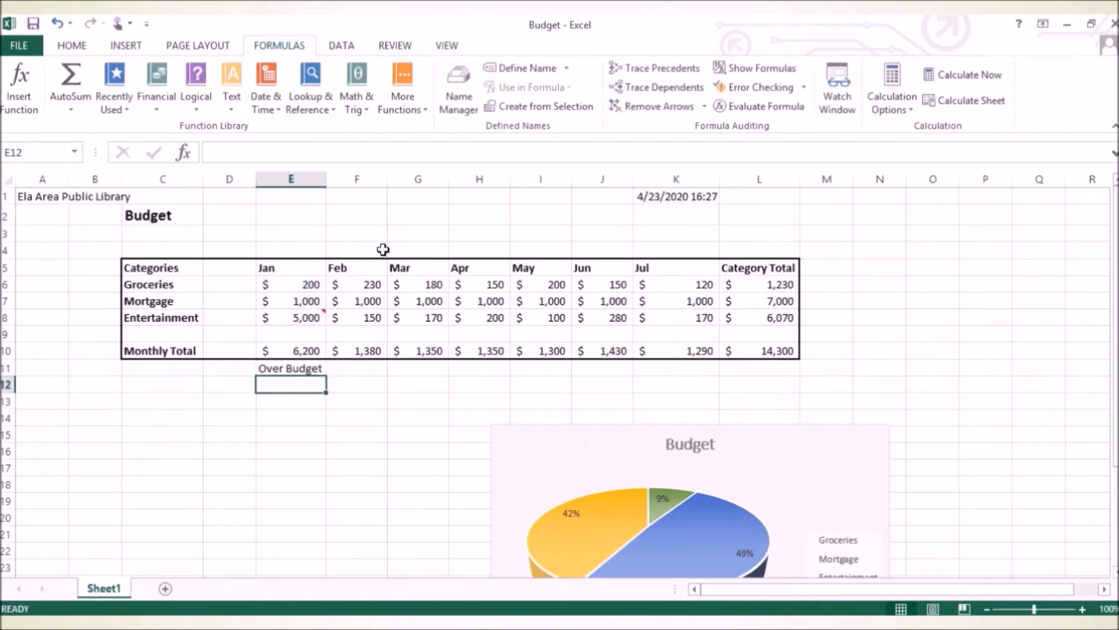
Review the IF formula in E11 and fill it across row 11 through July in column K.
{"action": "left_click", "coordinate": [290, 367]}
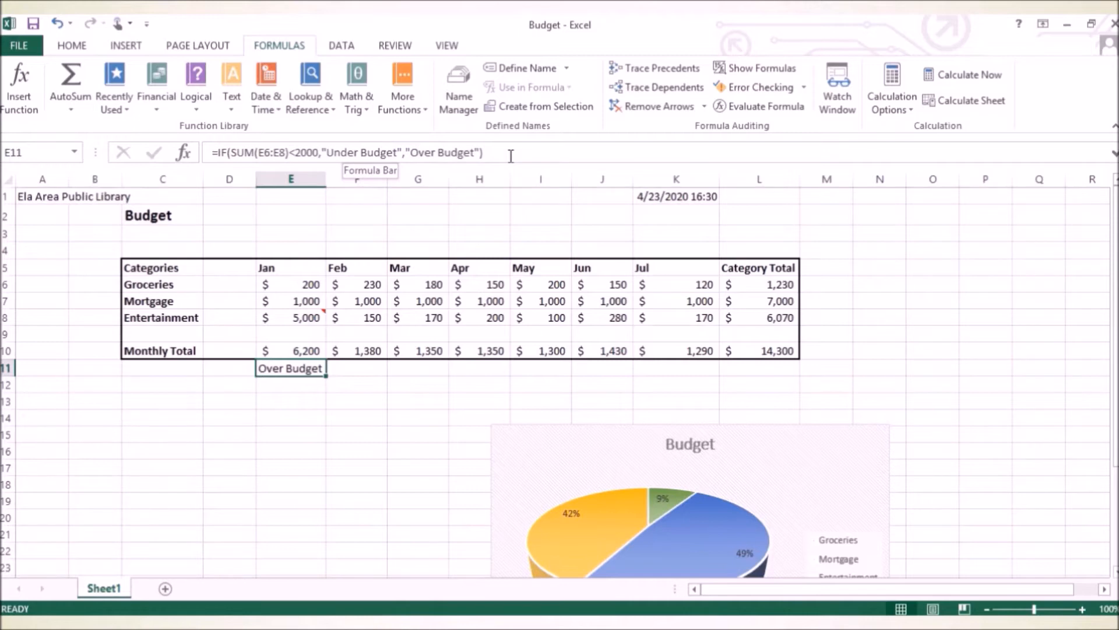
{"action": "left_click", "coordinate": [407, 155]}
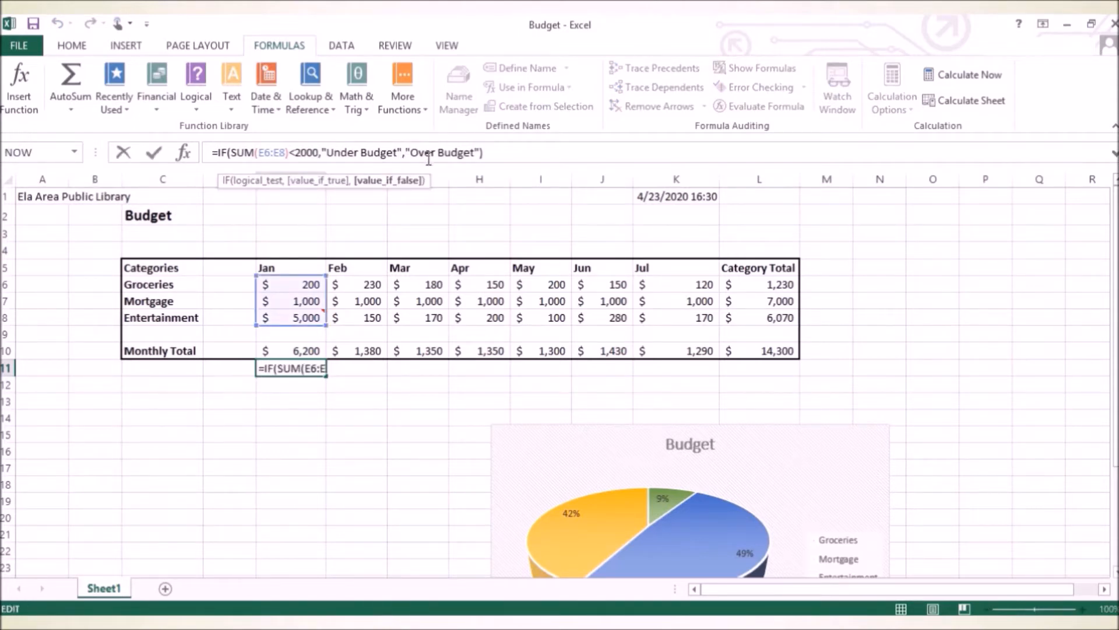
{"action": "left_click", "coordinate": [516, 147]}
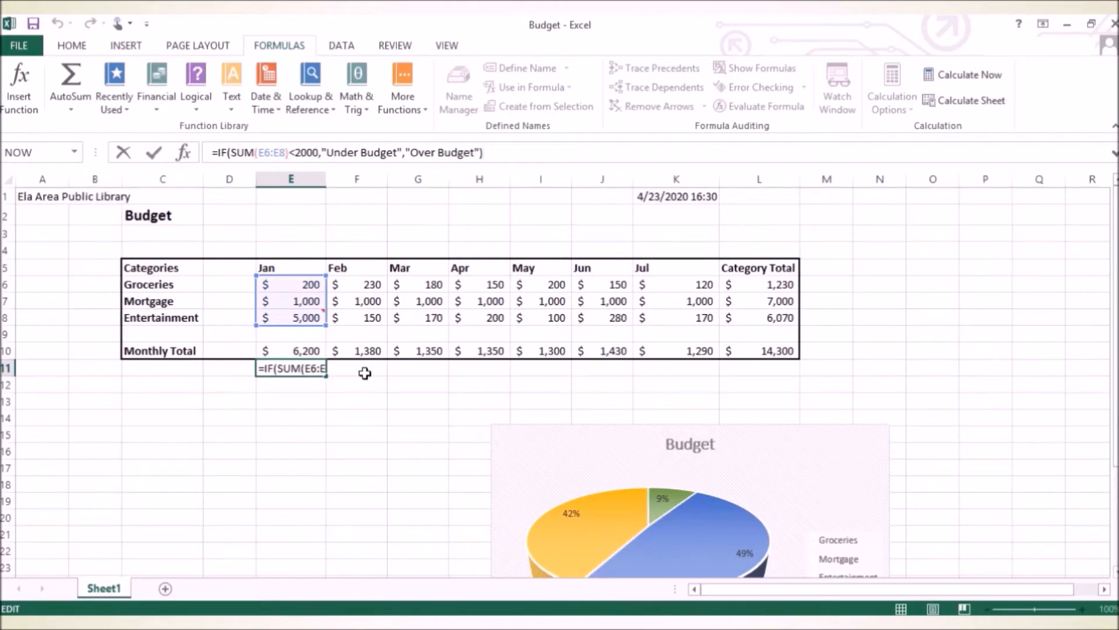
{"action": "left_click", "coordinate": [408, 418]}
{"action": "left_click", "coordinate": [307, 372]}
{"action": "left_click_drag", "start_coordinate": [327, 378], "coordinate": [715, 380]}
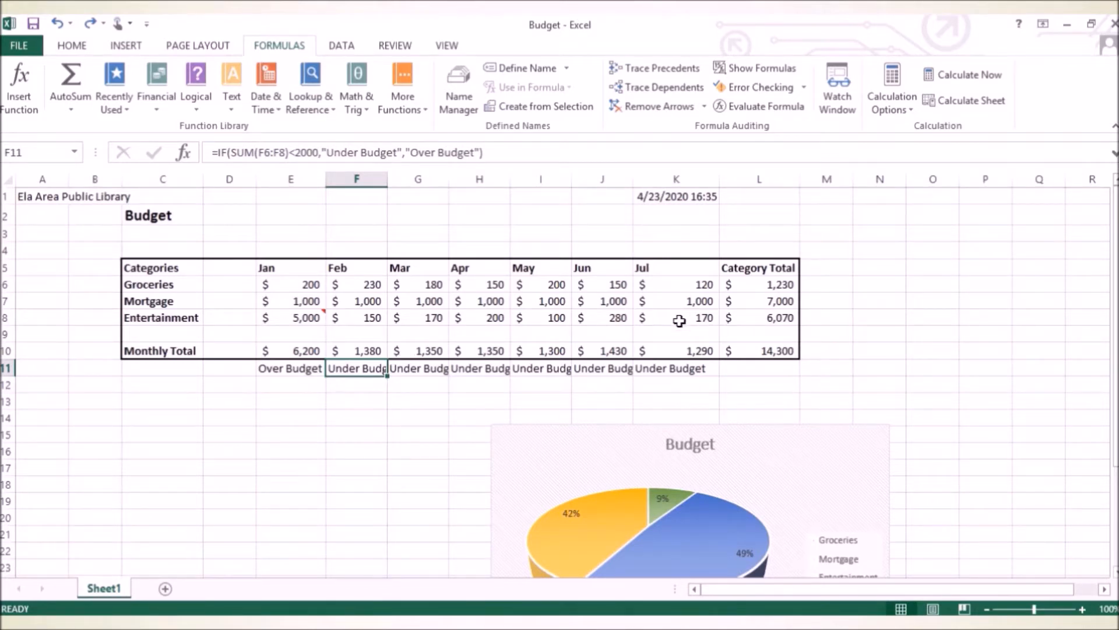
Set July's Entertainment amount to 3000 and select the budget status cell below July's total.
{"action": "left_click", "coordinate": [679, 321]}
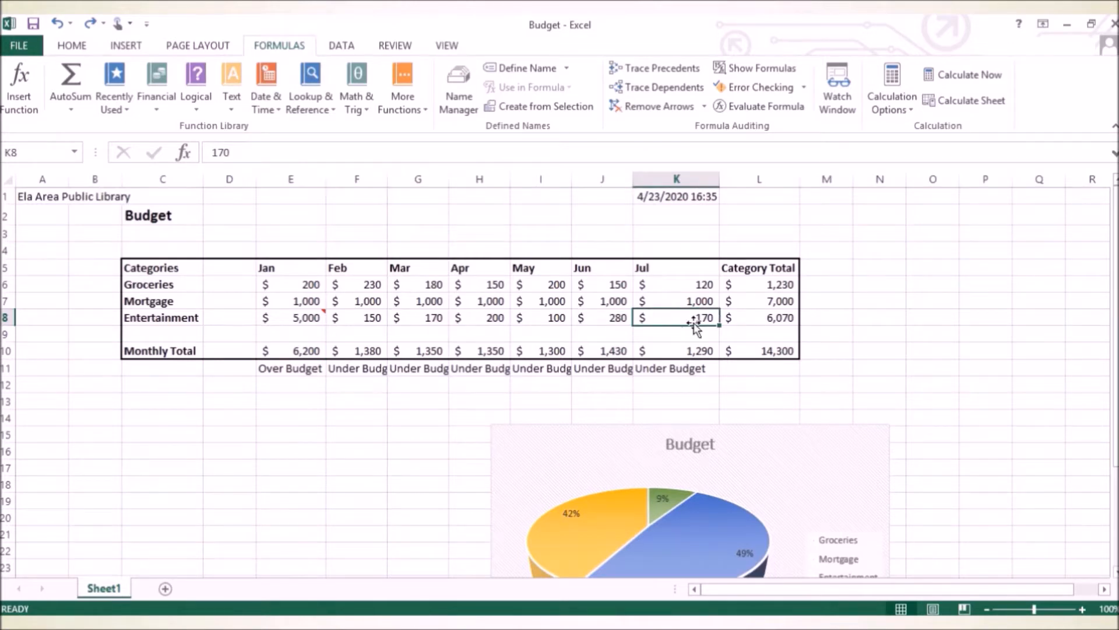
{"action": "type", "text": "3000"}
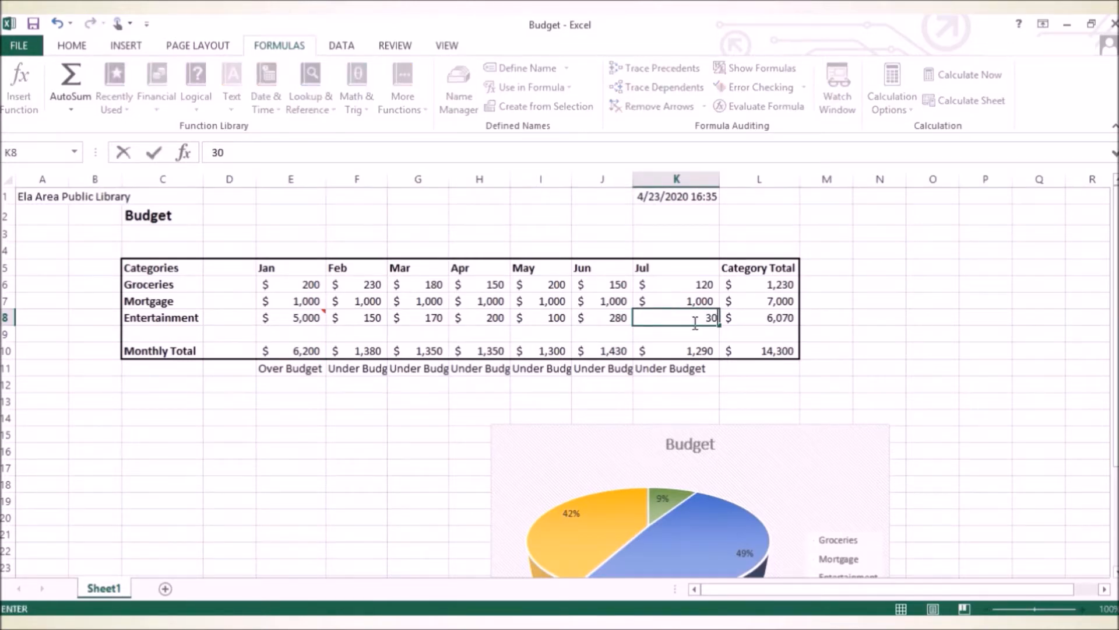
{"action": "key", "text": "Return"}
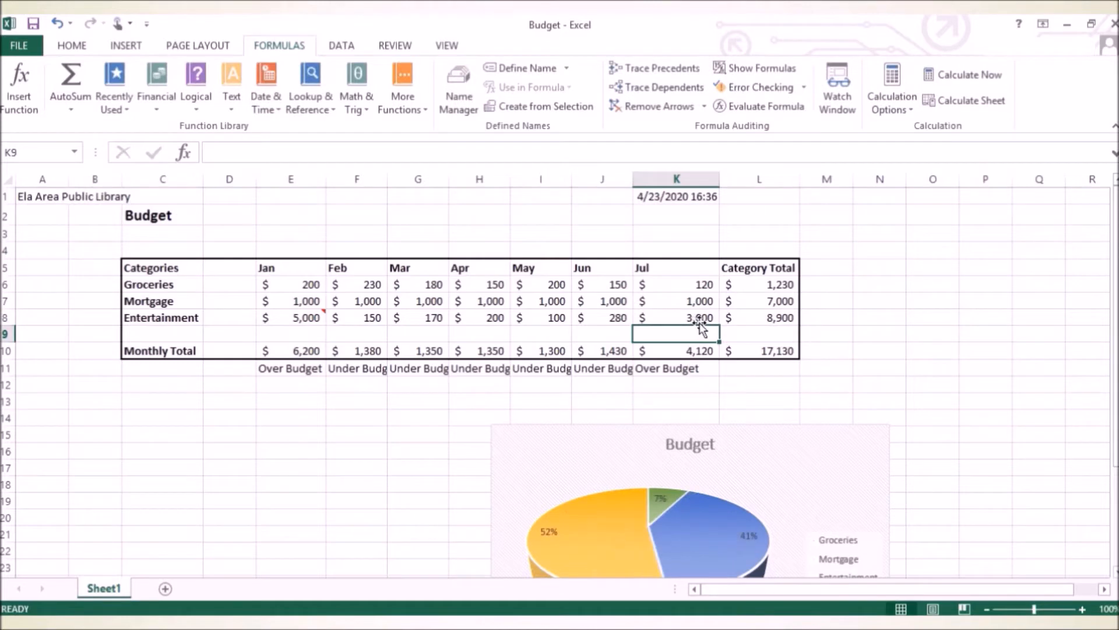
{"action": "left_click", "coordinate": [659, 369]}
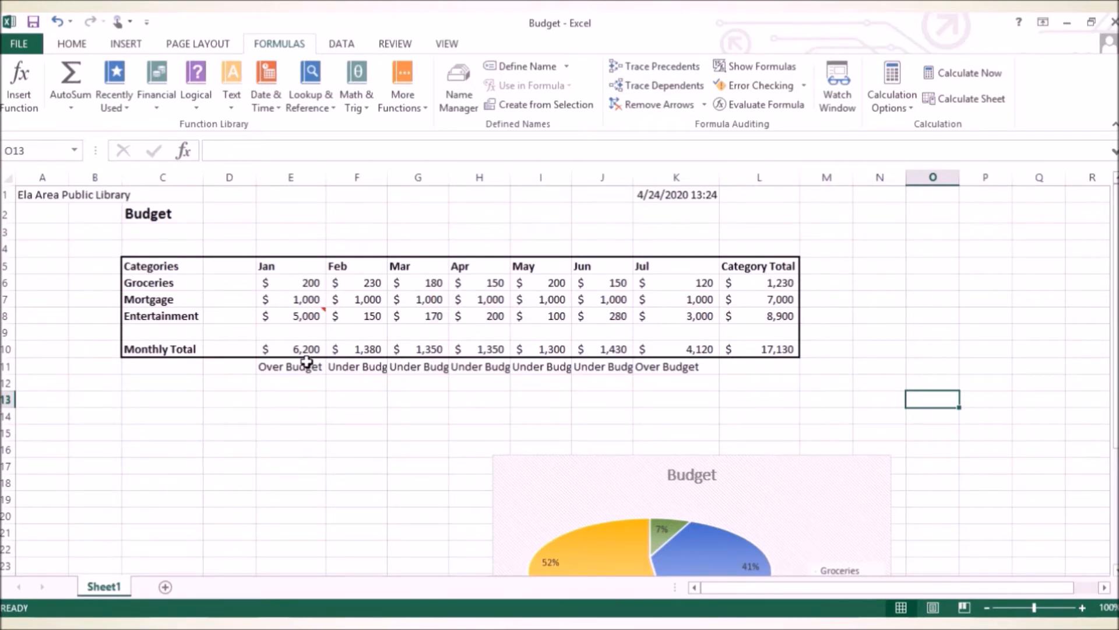
Open a custom sort for the Groceries, Mortgage and Entertainment rows, from the category names through the category totals.
{"action": "mouse_move", "coordinate": [163, 282]}
{"action": "left_mouse_down"}
{"action": "mouse_move", "coordinate": [161, 309]}
{"action": "mouse_move", "coordinate": [240, 315]}
{"action": "mouse_move", "coordinate": [781, 311]}
{"action": "left_mouse_up"}
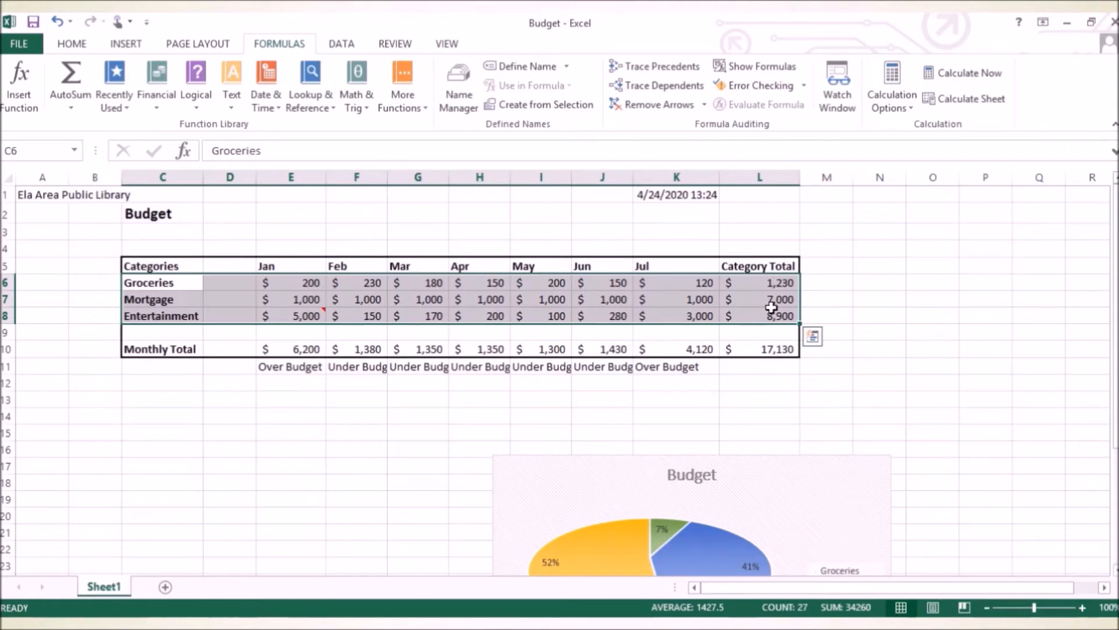
{"action": "left_click", "coordinate": [73, 45]}
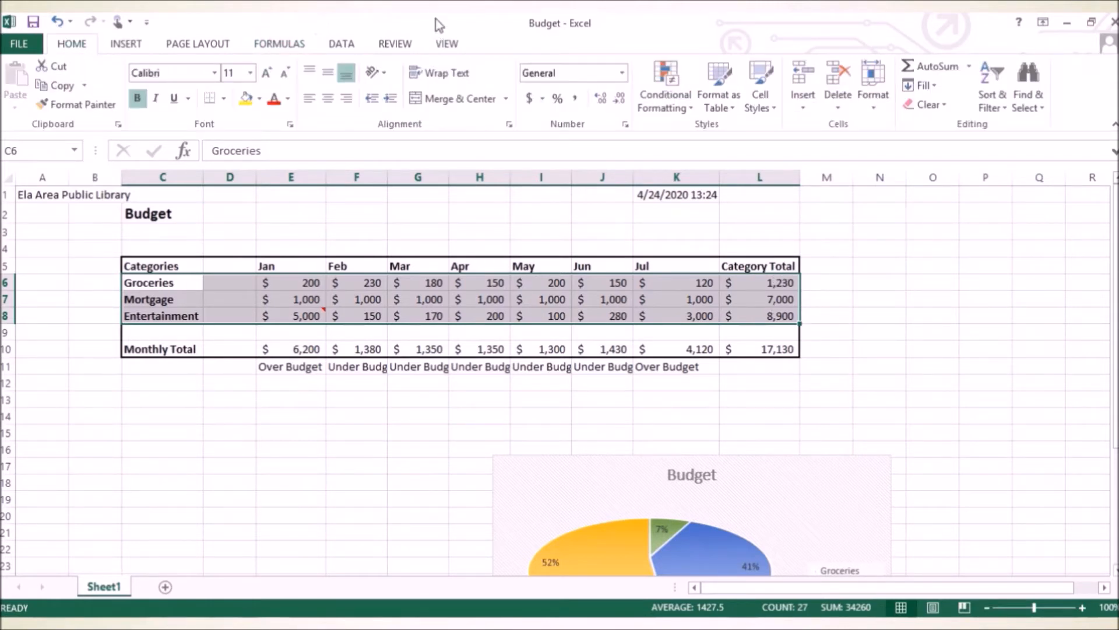
{"action": "left_click", "coordinate": [993, 94]}
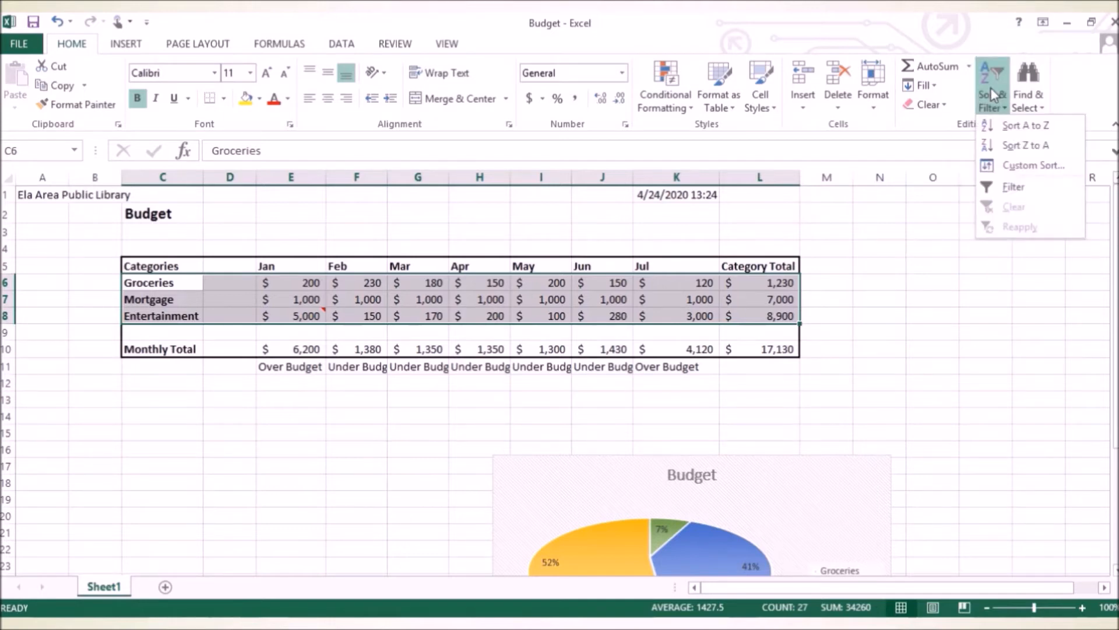
{"action": "left_click", "coordinate": [1032, 169]}
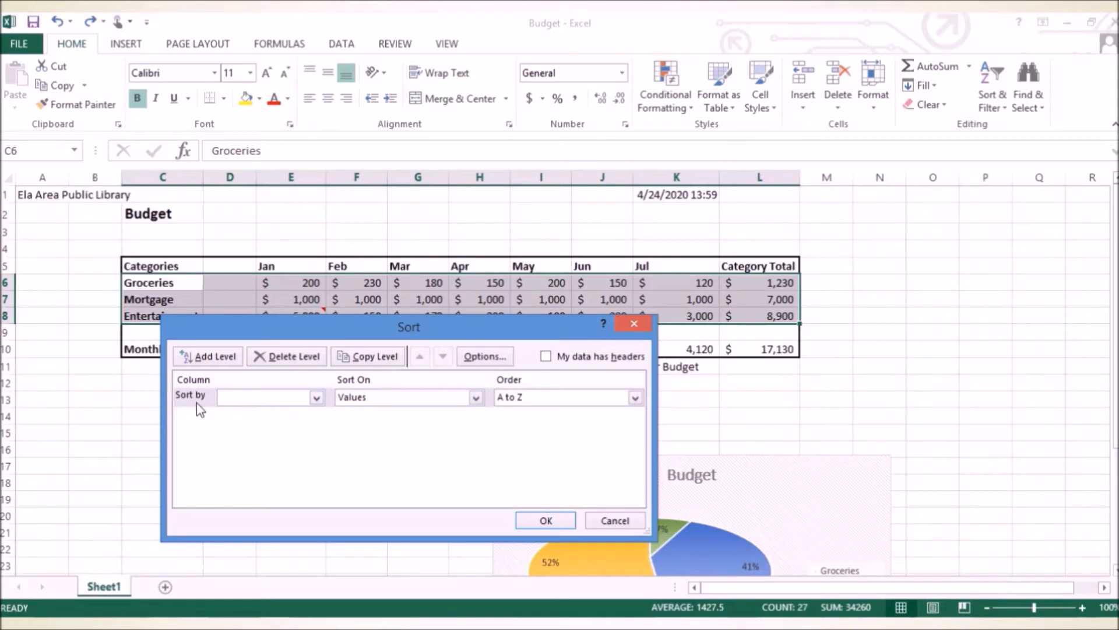
Sort the selected category rows by the values in Column L, largest to smallest, and check the first and last category totals.
{"action": "left_click", "coordinate": [316, 398]}
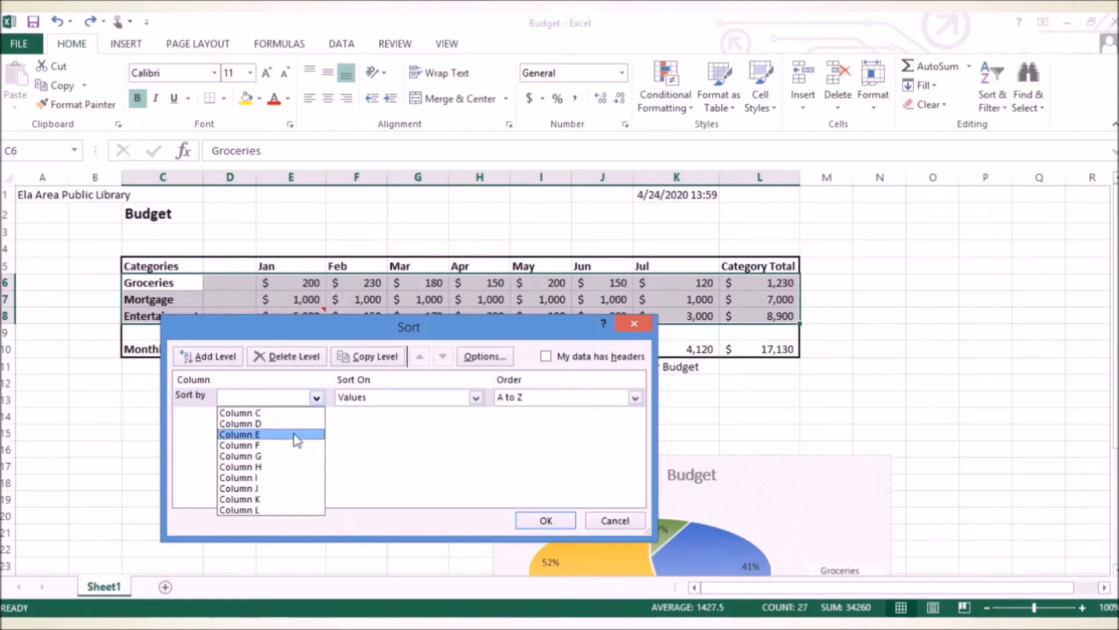
{"action": "left_click", "coordinate": [286, 510]}
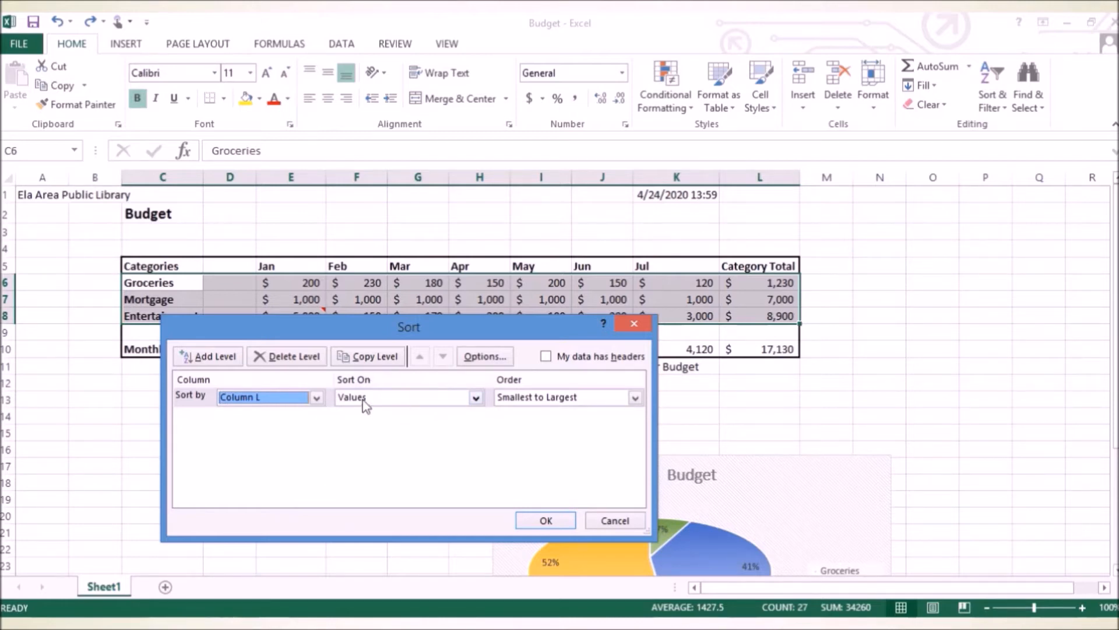
{"action": "left_click", "coordinate": [475, 399]}
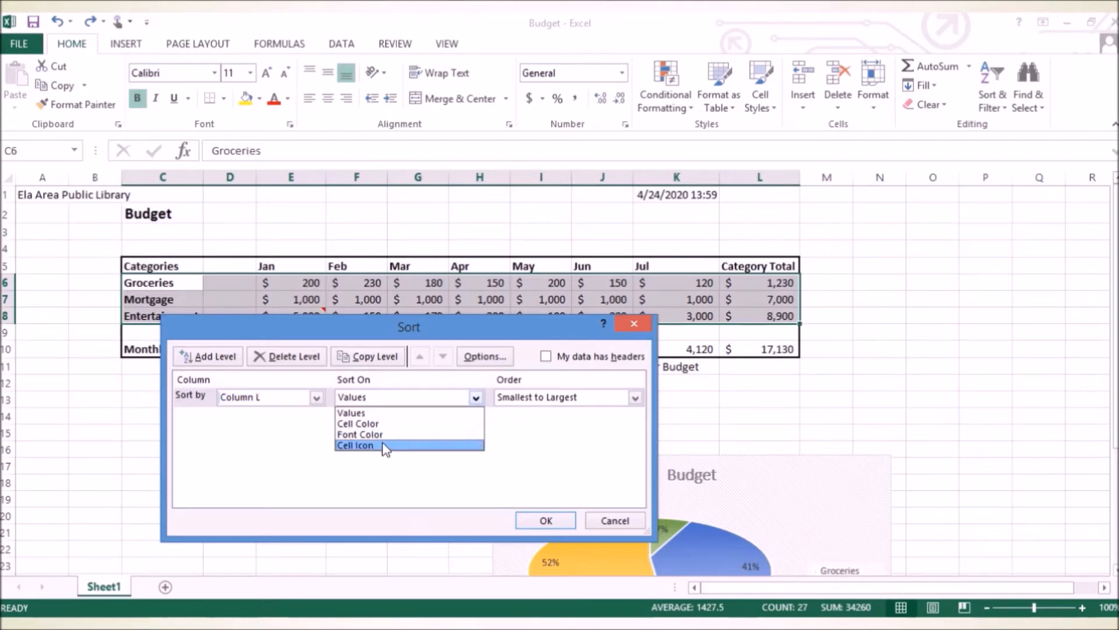
{"action": "left_click", "coordinate": [515, 438]}
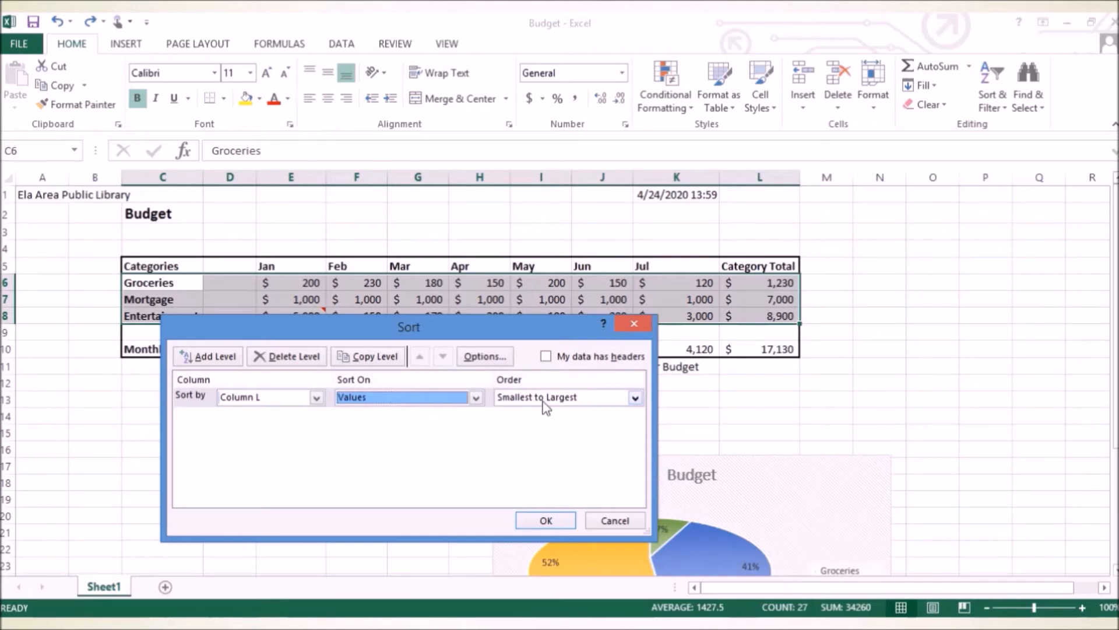
{"action": "left_click", "coordinate": [635, 397]}
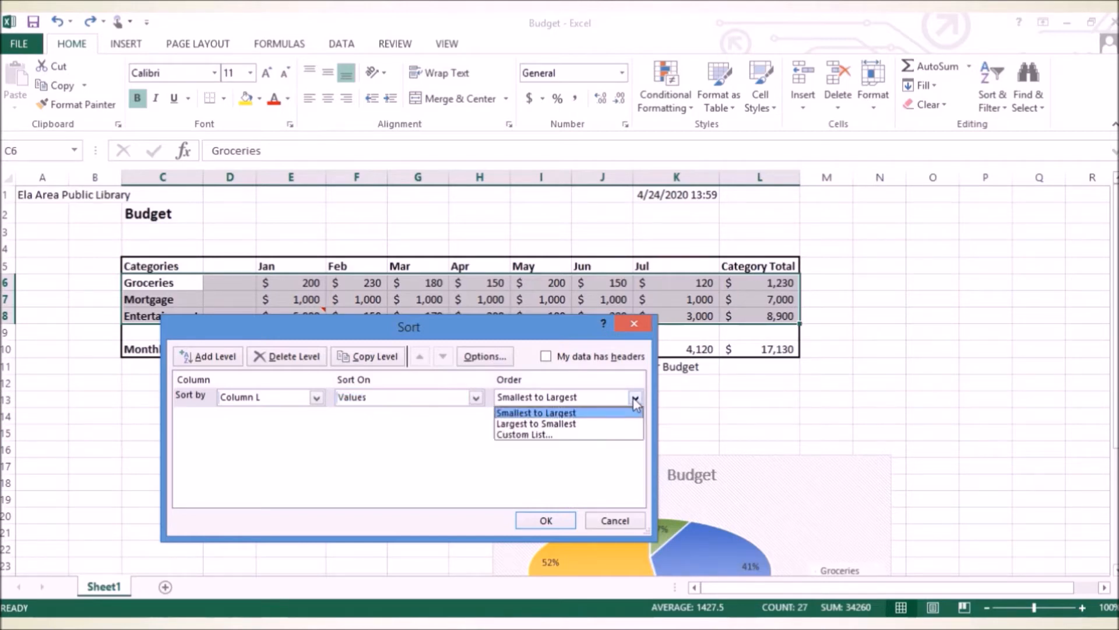
{"action": "left_click", "coordinate": [559, 422]}
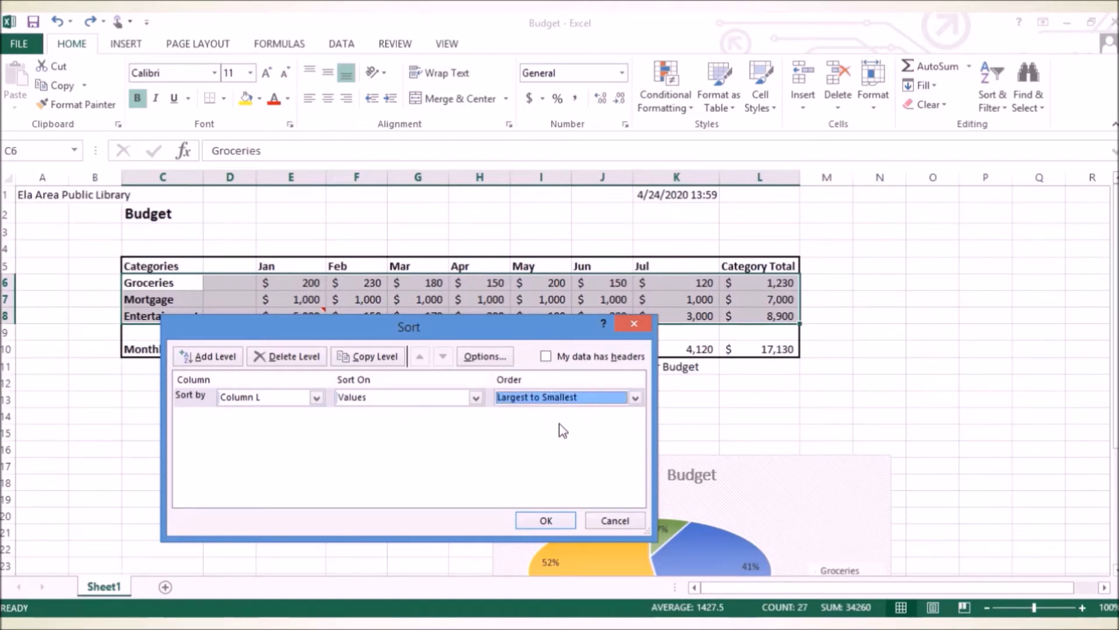
{"action": "left_click", "coordinate": [558, 520]}
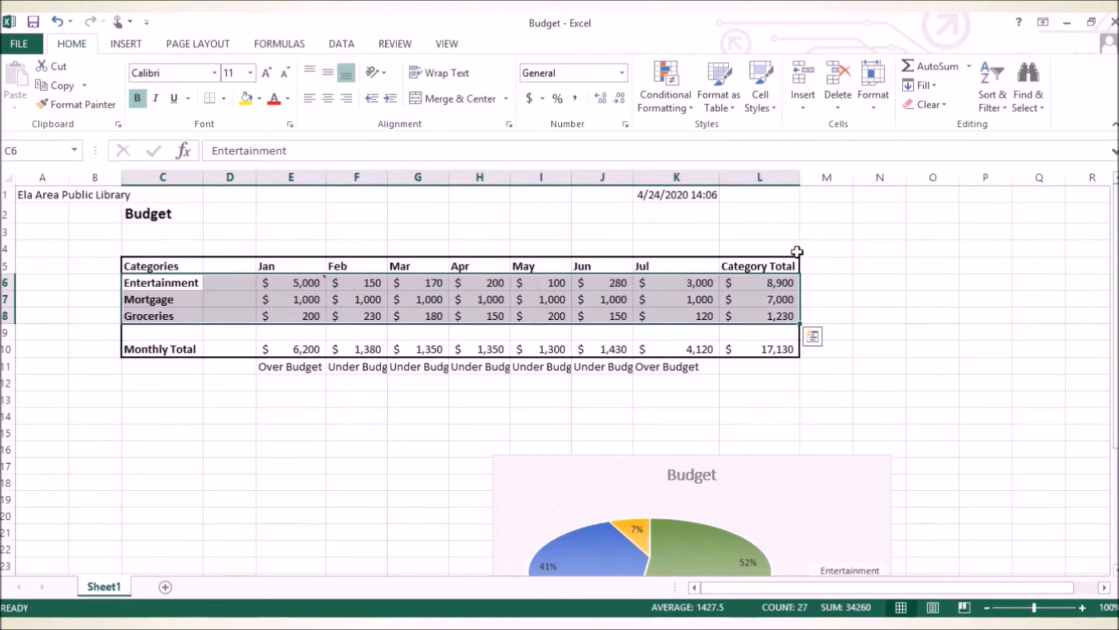
{"action": "left_click", "coordinate": [785, 282]}
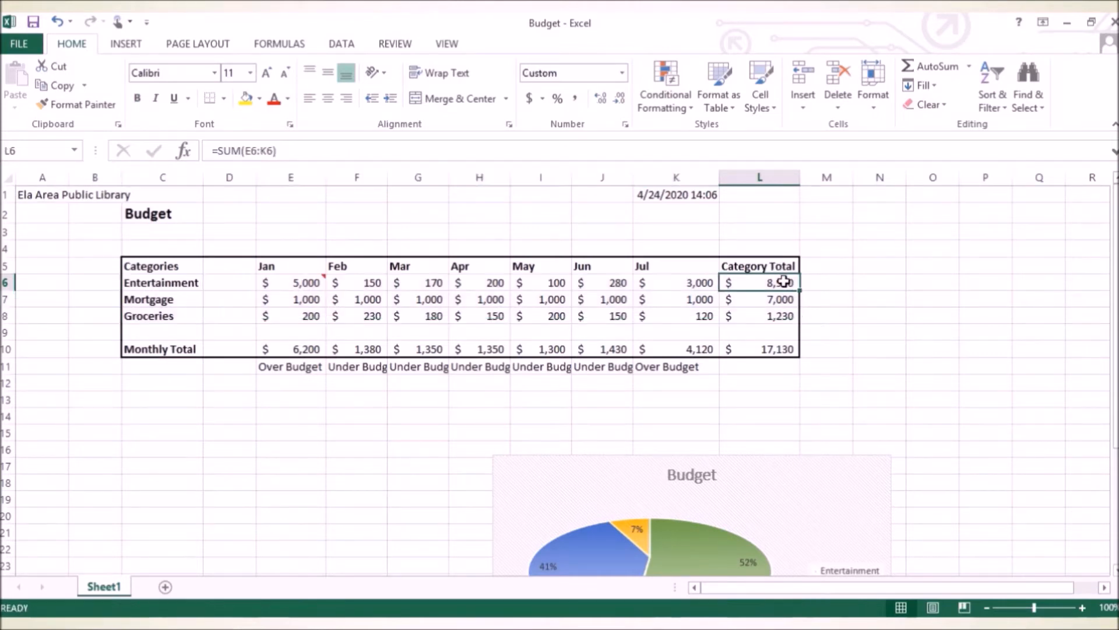
{"action": "left_click", "coordinate": [787, 320]}
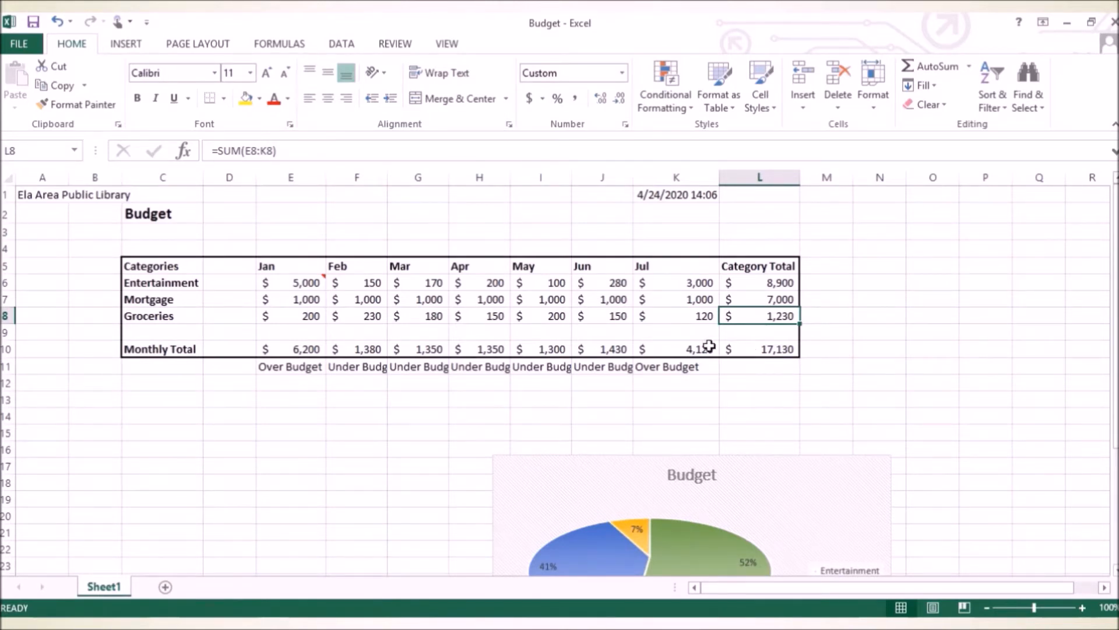
Merge and center the Budget title across columns C through J in row 2.
{"action": "left_click", "coordinate": [162, 215]}
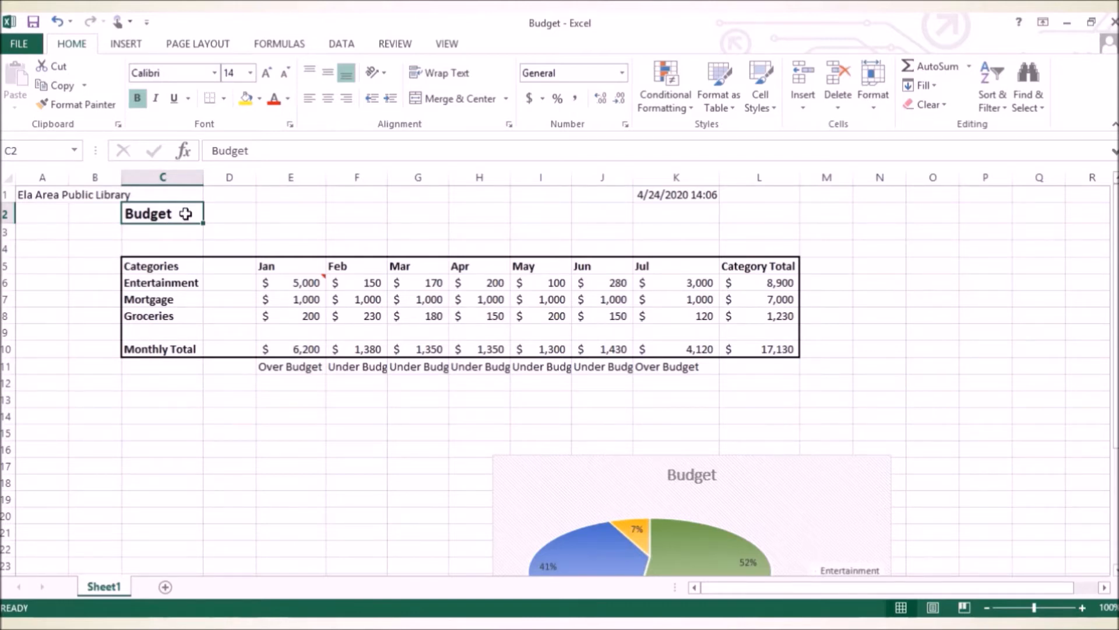
{"action": "left_click_drag", "start_coordinate": [187, 212], "coordinate": [605, 219]}
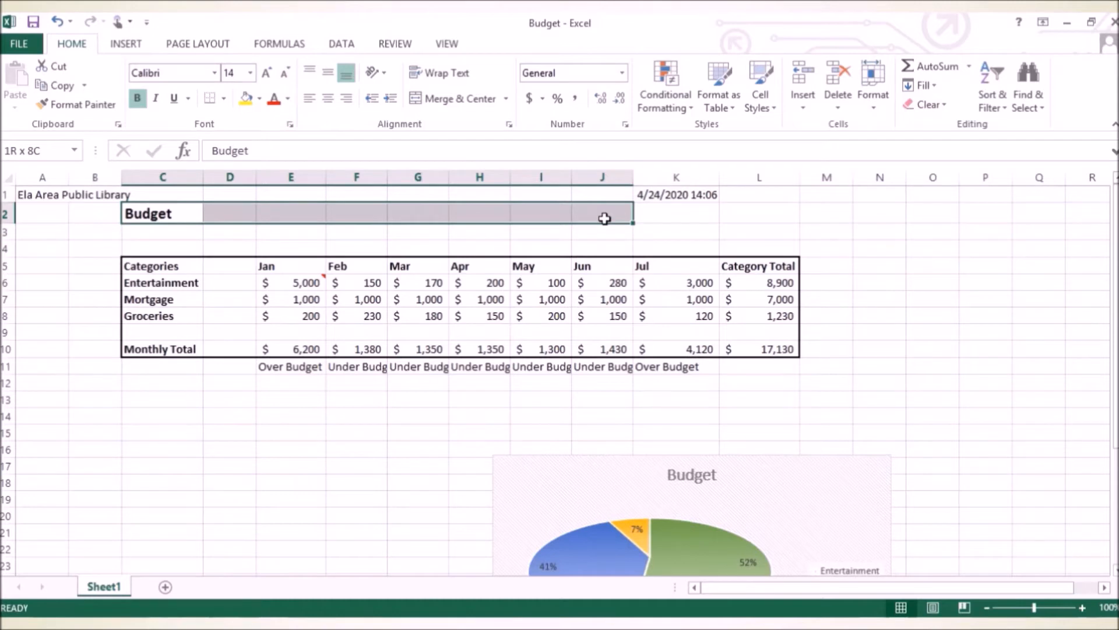
{"action": "left_click_drag", "start_coordinate": [604, 219], "coordinate": [604, 218]}
{"action": "left_click", "coordinate": [465, 101]}
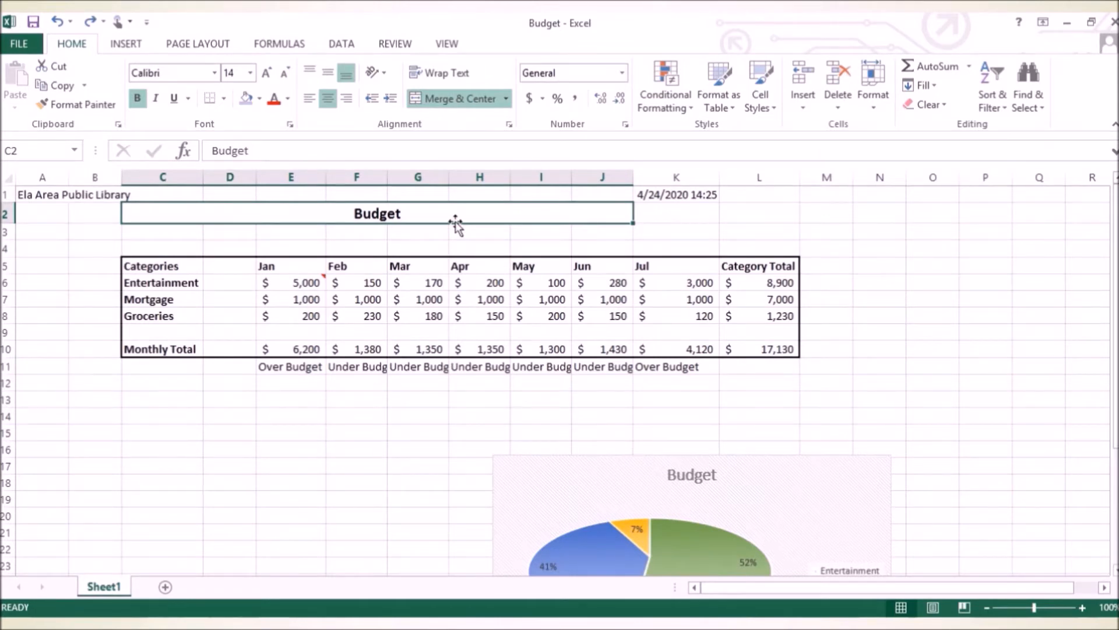
Change the font color of the Budget title text to the standard blue.
{"action": "double_click", "coordinate": [423, 211]}
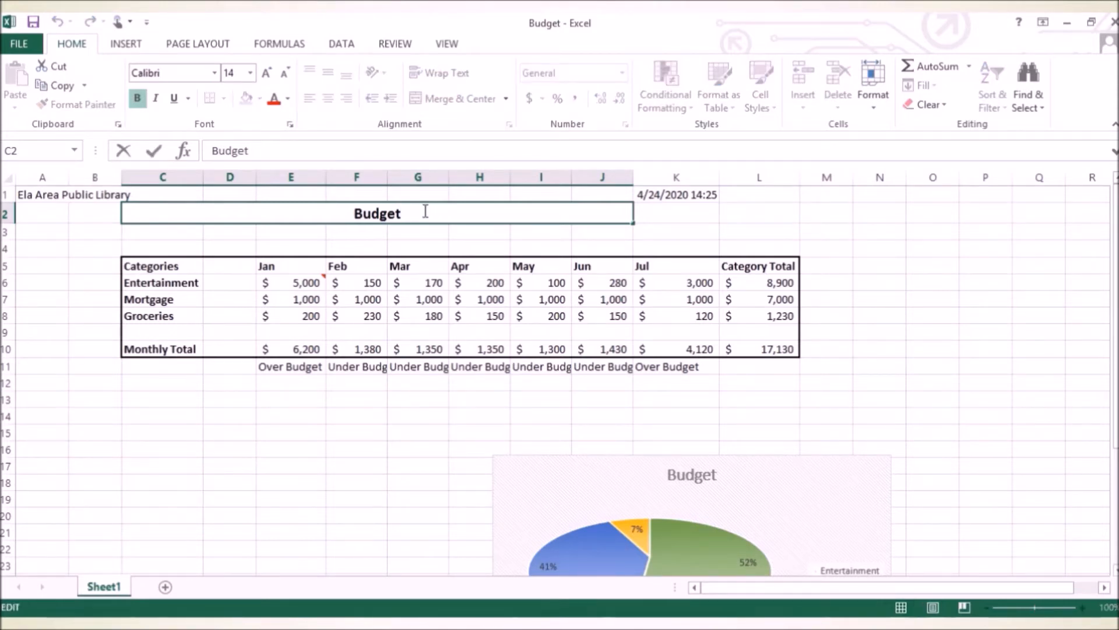
{"action": "left_click_drag", "start_coordinate": [425, 211], "coordinate": [232, 205]}
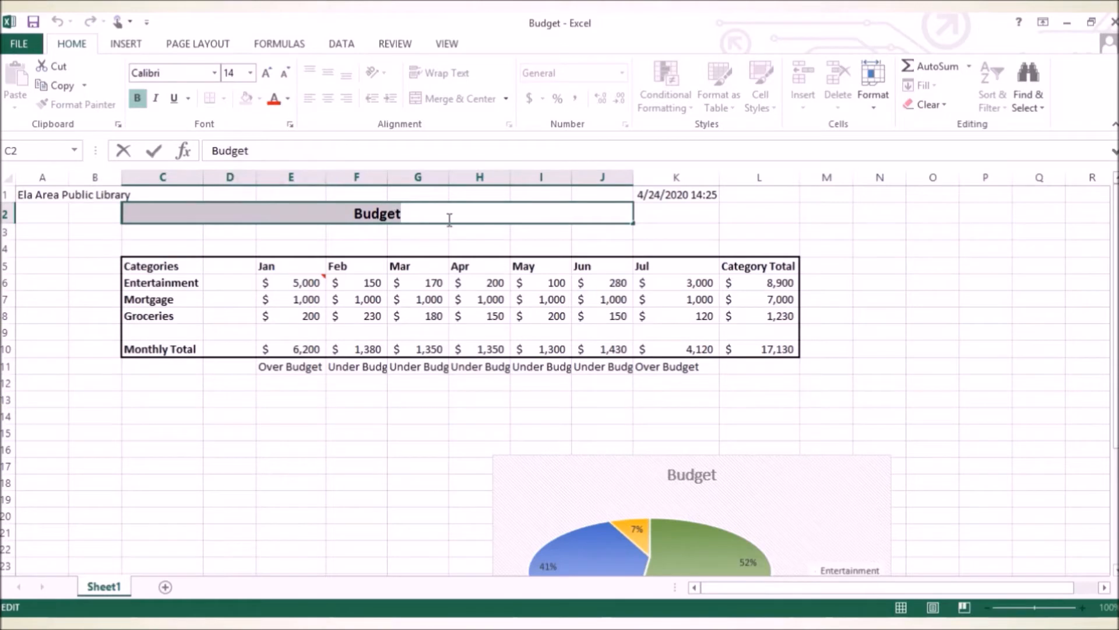
{"action": "left_click", "coordinate": [287, 99]}
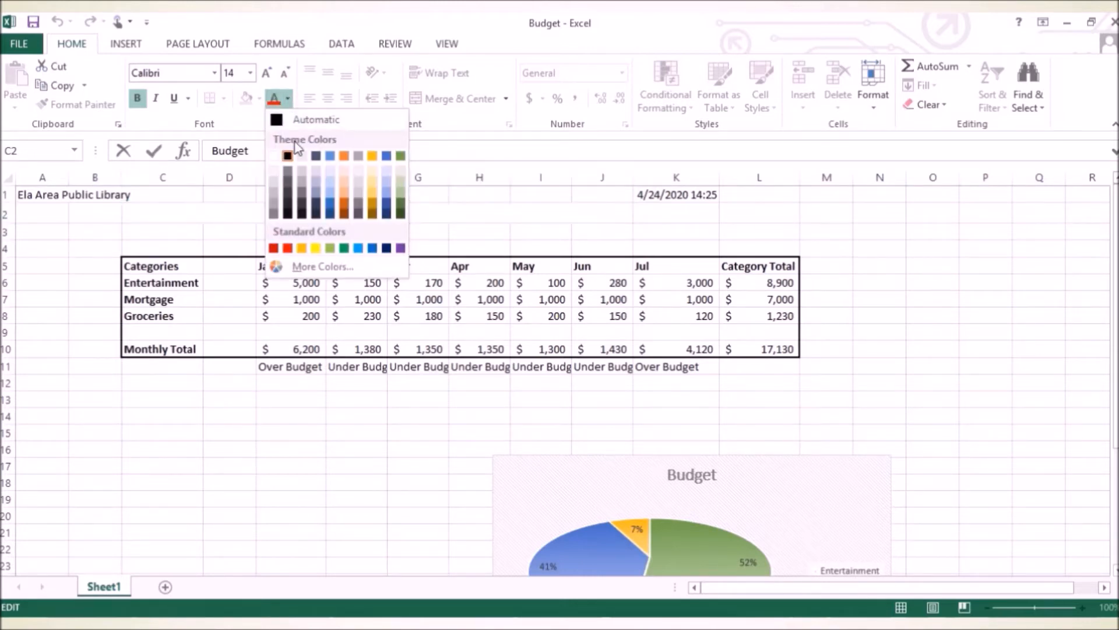
{"action": "left_click", "coordinate": [372, 250]}
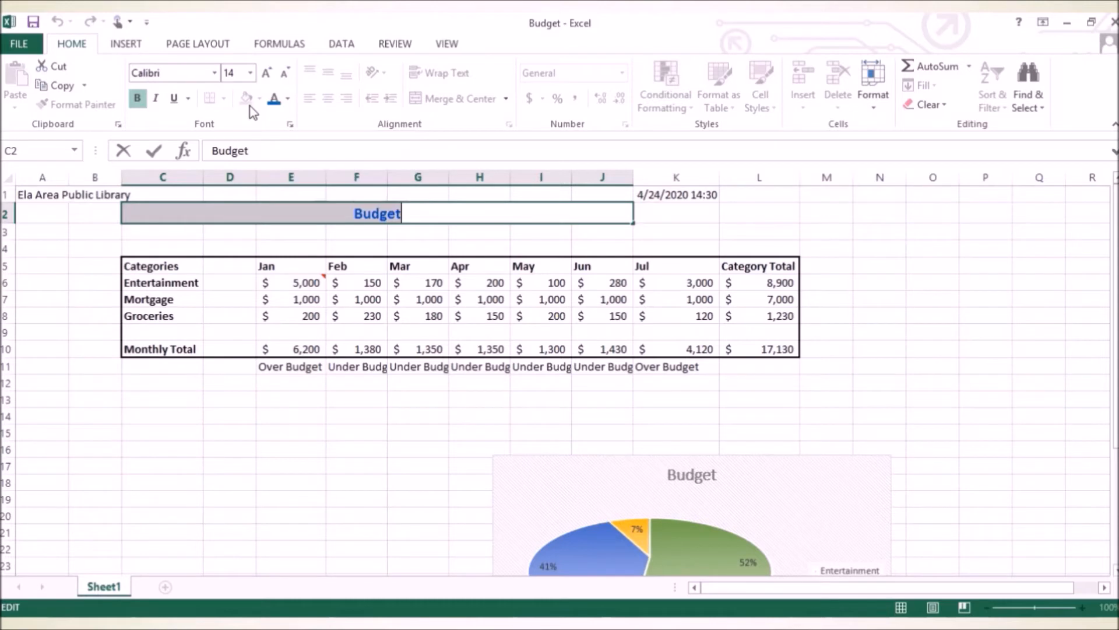
{"action": "left_click", "coordinate": [100, 233]}
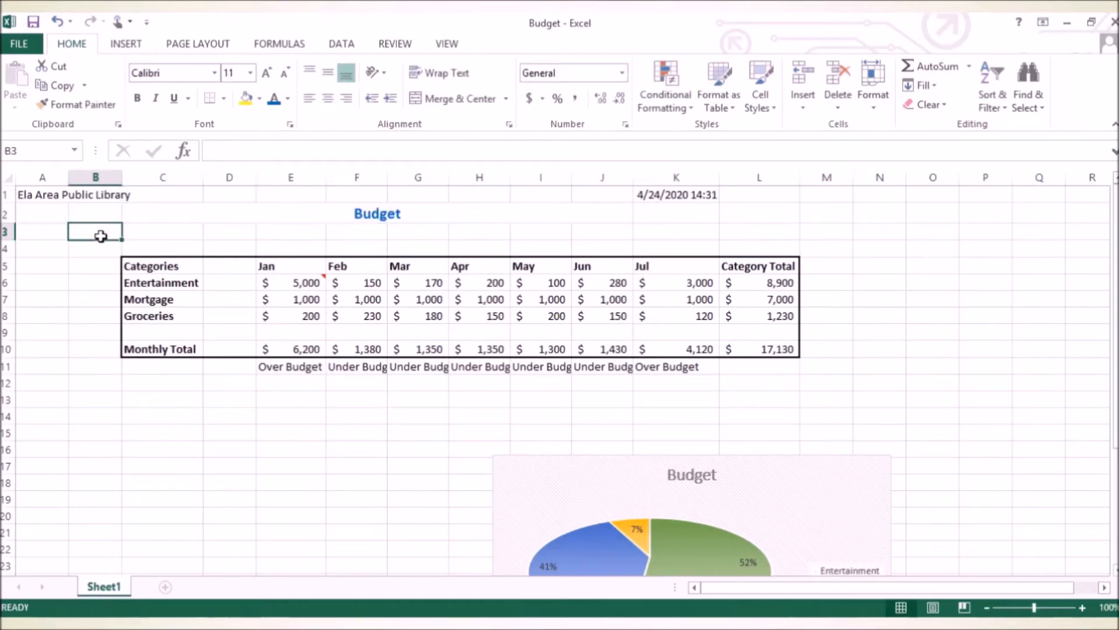
Fill the merged Budget title cell with a light gray theme color.
{"action": "left_click", "coordinate": [217, 215]}
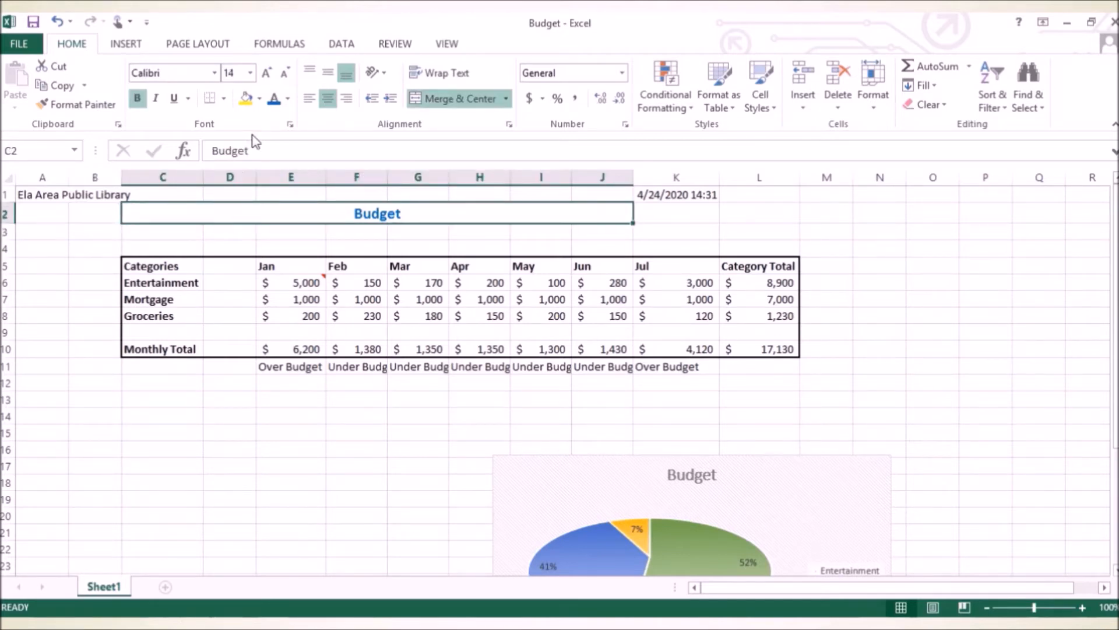
{"action": "left_click", "coordinate": [258, 100]}
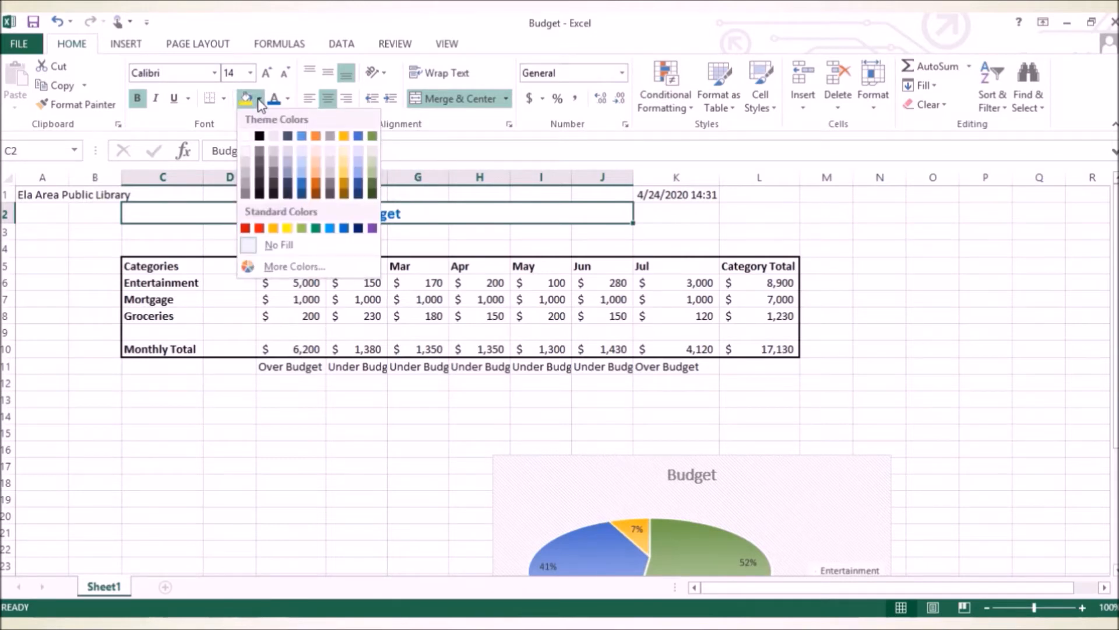
{"action": "left_click", "coordinate": [275, 151]}
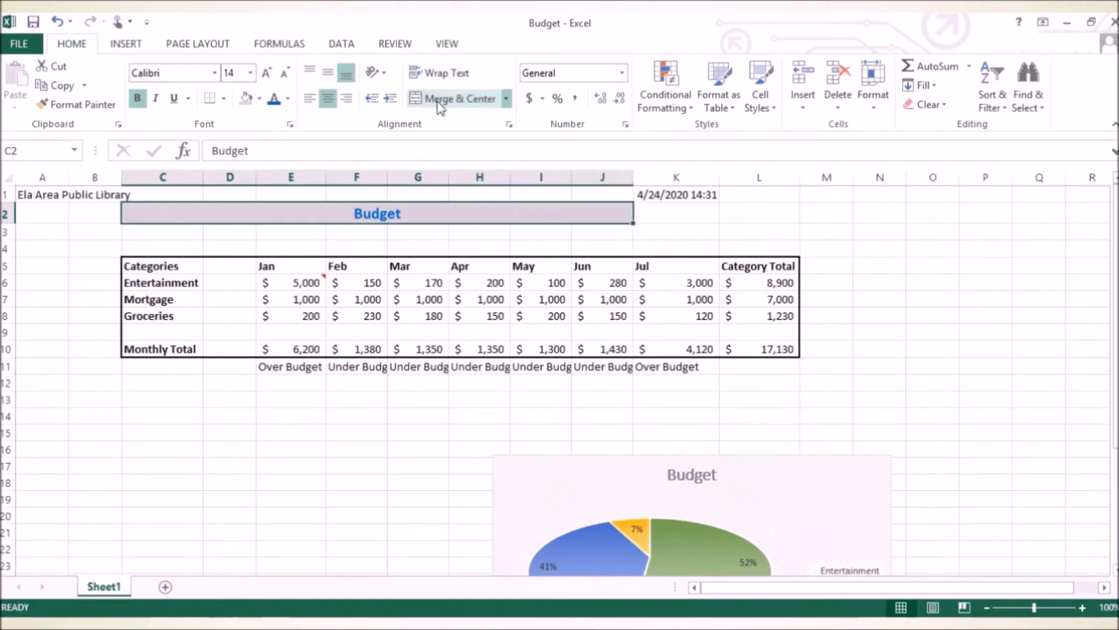
Wrap the Ela Area Public Library text within cell A1.
{"action": "left_click", "coordinate": [43, 194]}
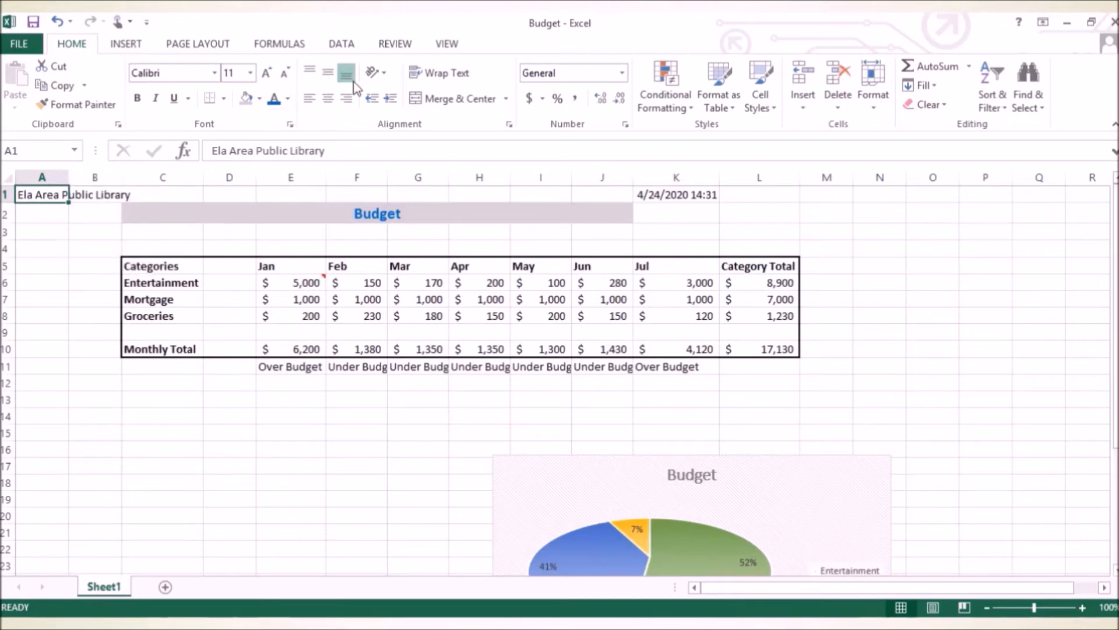
{"action": "left_click", "coordinate": [461, 74]}
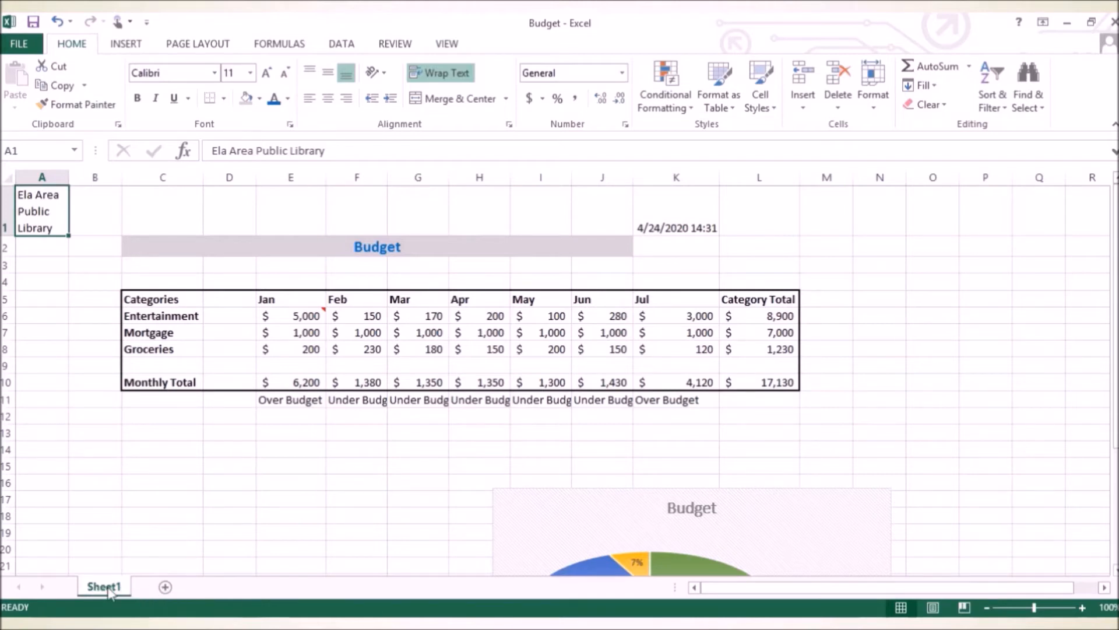
Add two new worksheets to the workbook and switch through Sheet1, Sheet2 and Sheet3.
{"action": "left_click", "coordinate": [165, 587]}
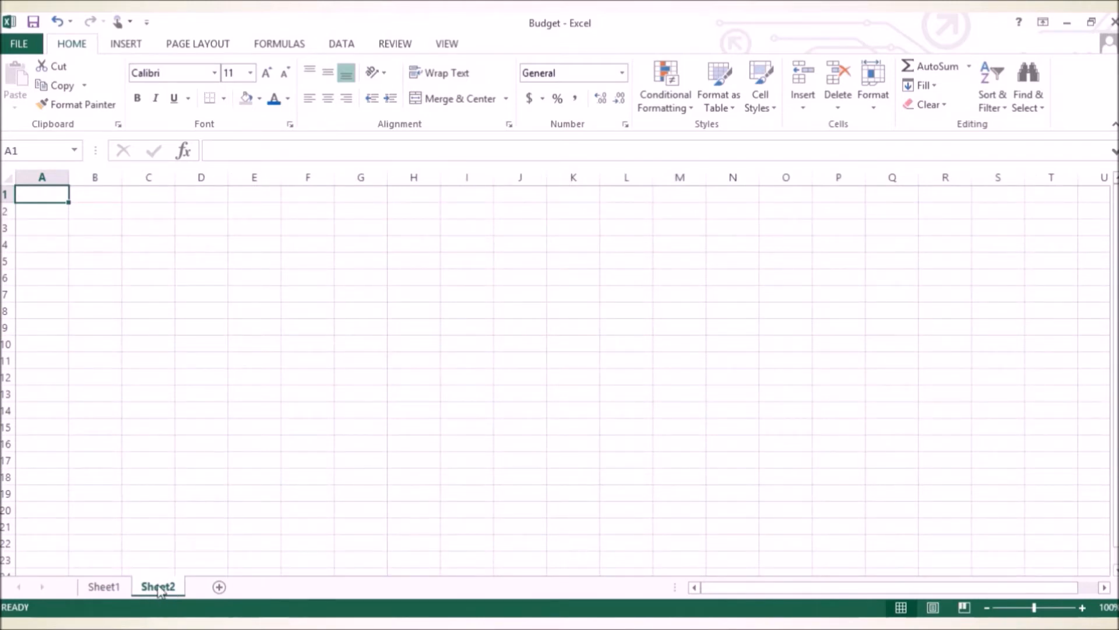
{"action": "left_click", "coordinate": [219, 587]}
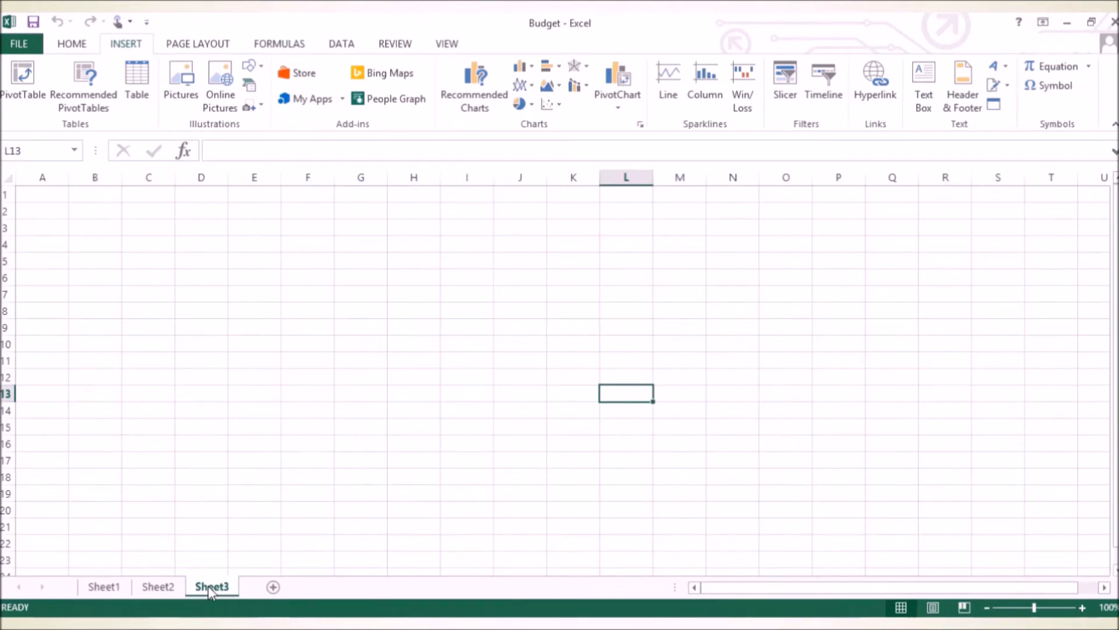
{"action": "left_click", "coordinate": [102, 588]}
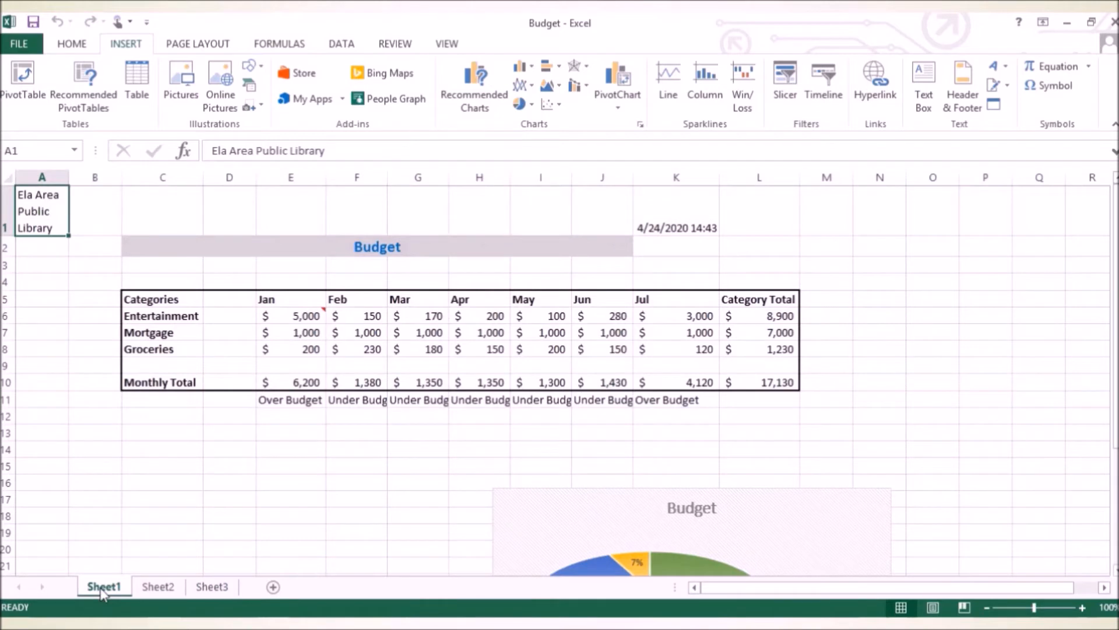
{"action": "left_click", "coordinate": [168, 588]}
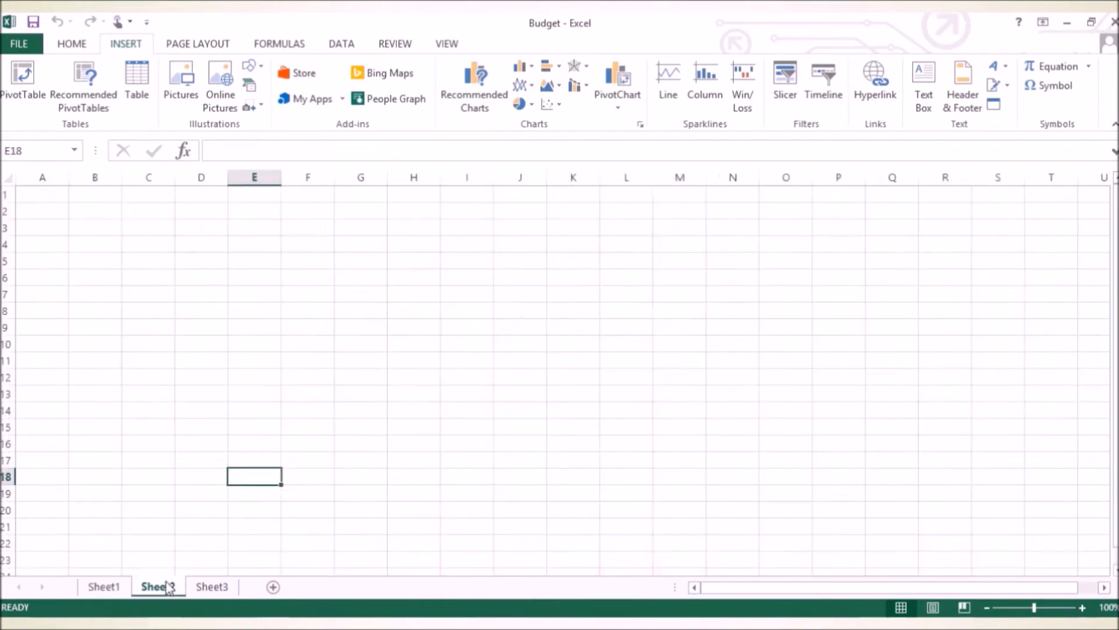
{"action": "left_click", "coordinate": [211, 588]}
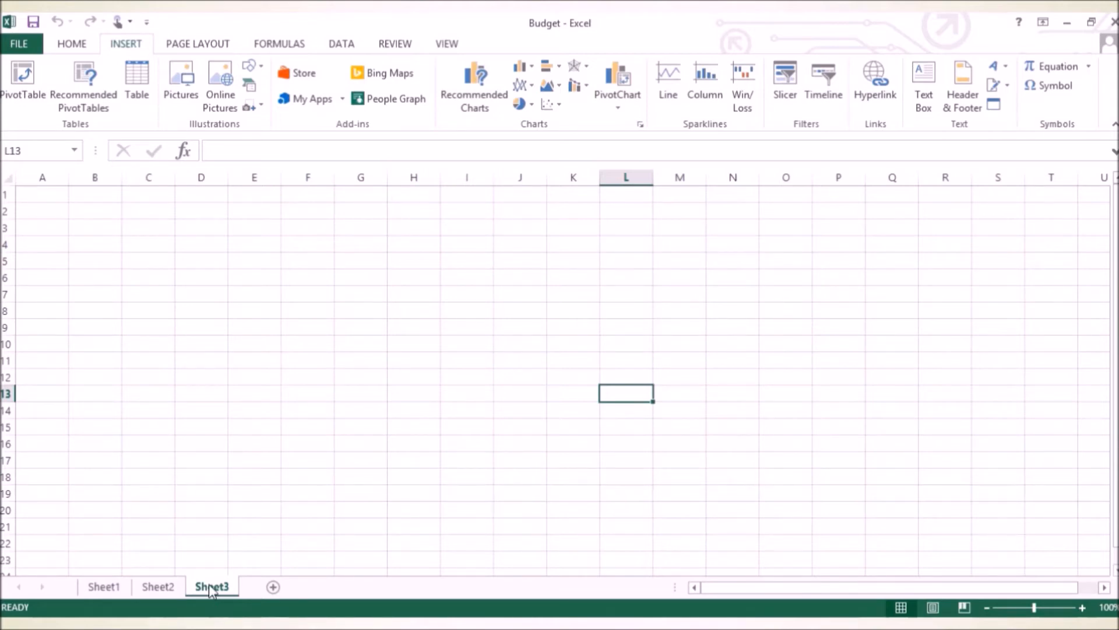
Rename the Sheet3 worksheet as 2020.
{"action": "right_click", "coordinate": [210, 587]}
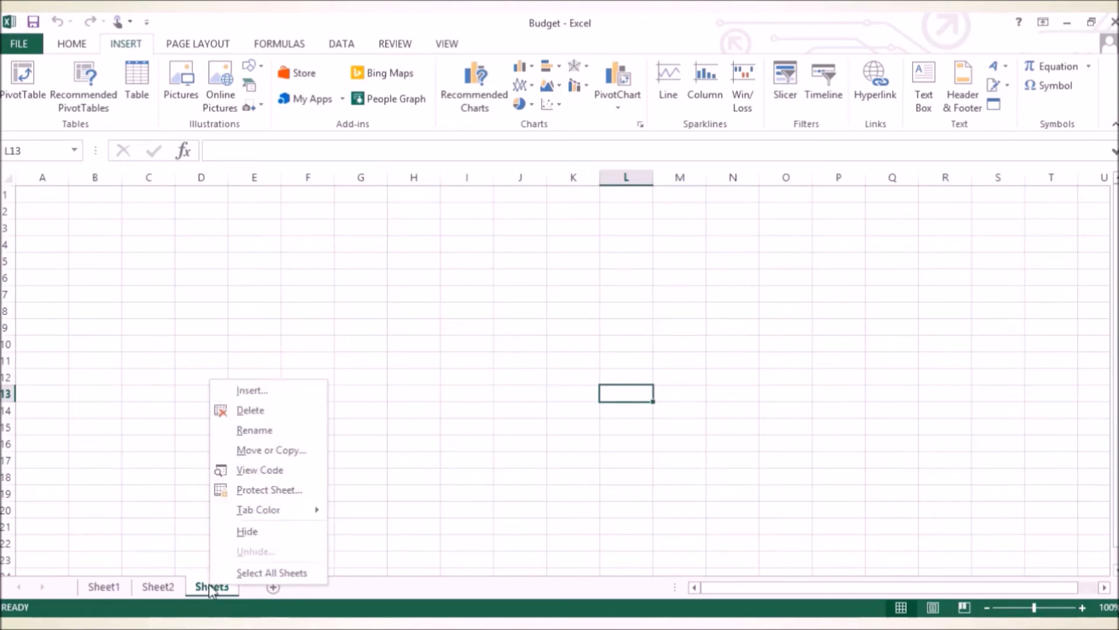
{"action": "left_click", "coordinate": [275, 432]}
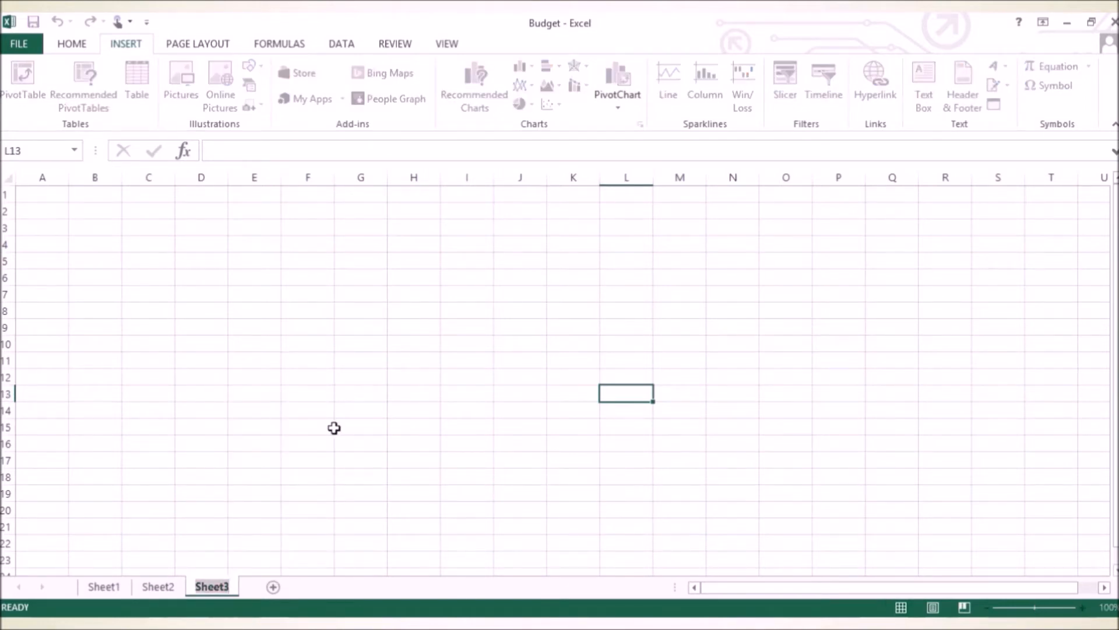
{"action": "type", "text": "2020"}
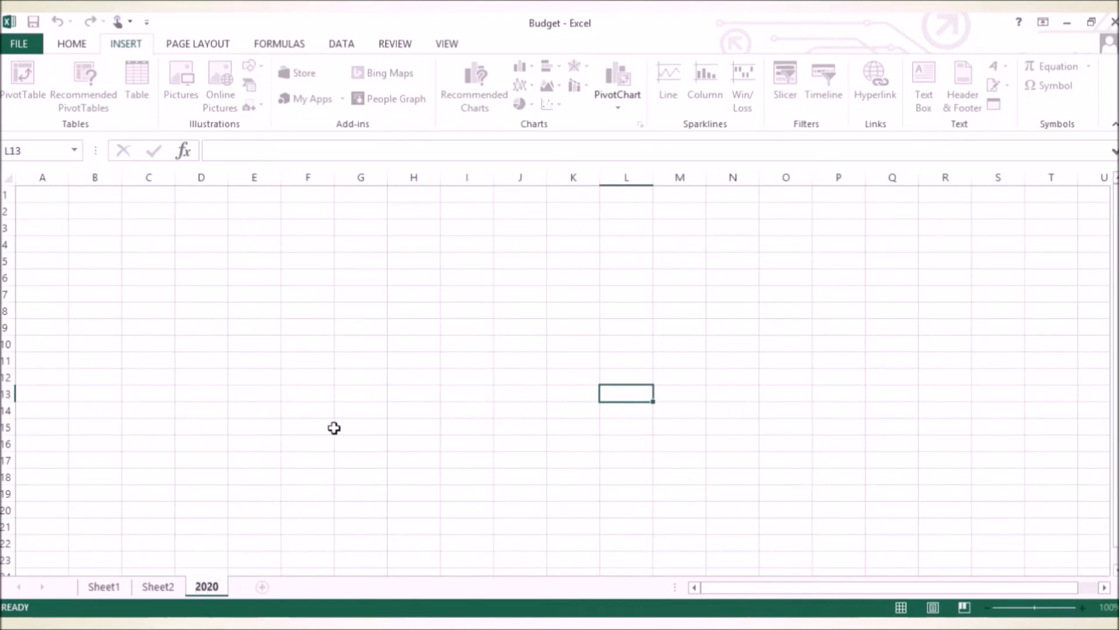
{"action": "key", "text": "Return"}
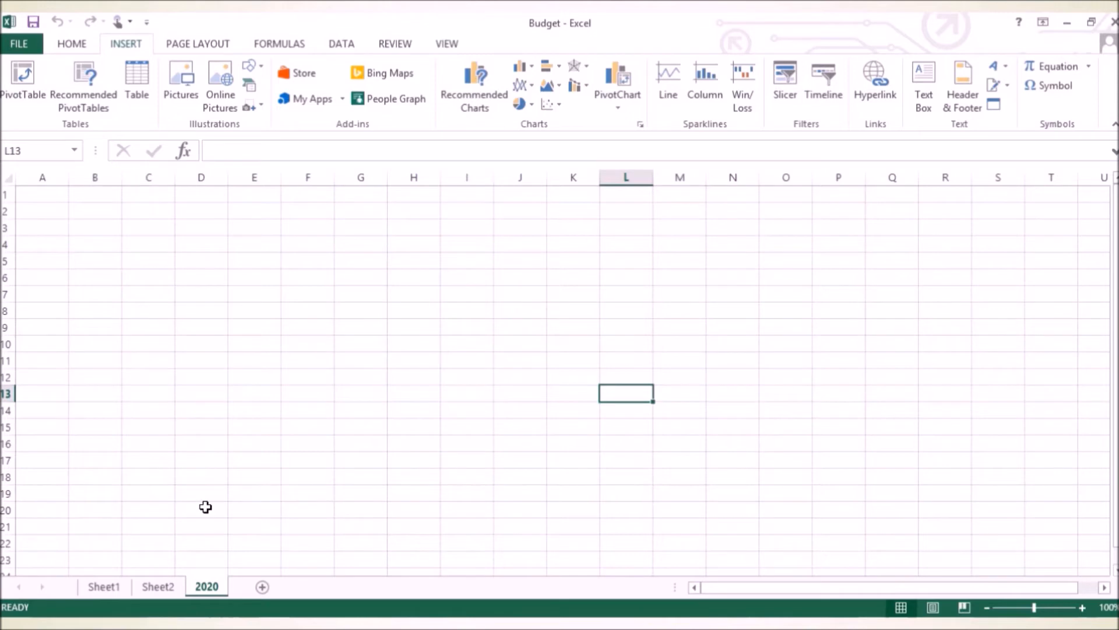
Delete the 2020 worksheet from the workbook.
{"action": "right_click", "coordinate": [201, 587]}
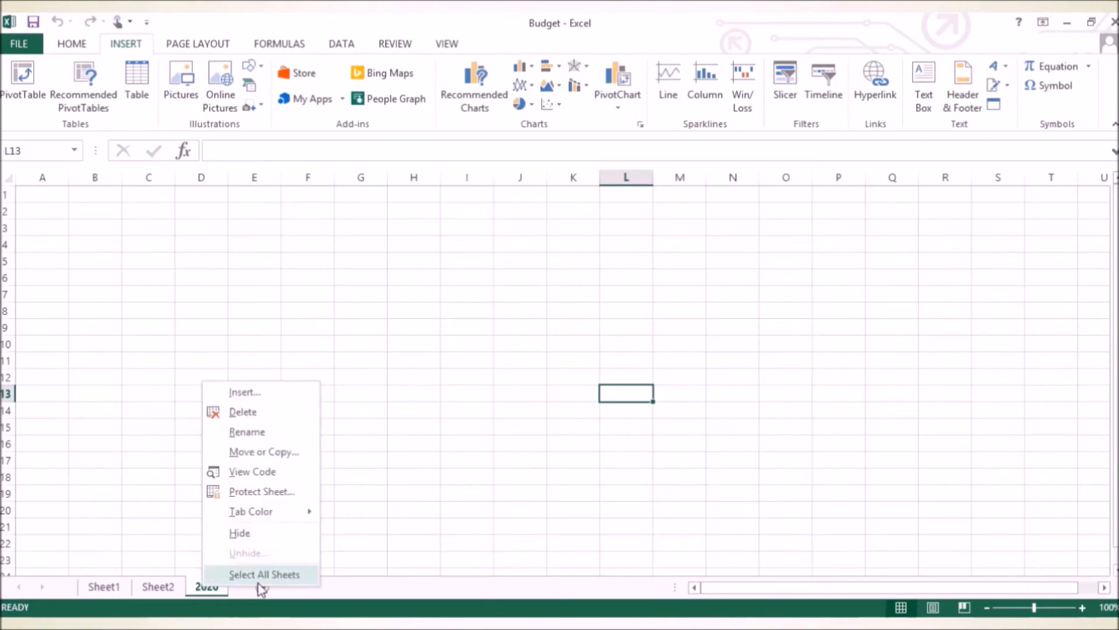
{"action": "left_click", "coordinate": [243, 412]}
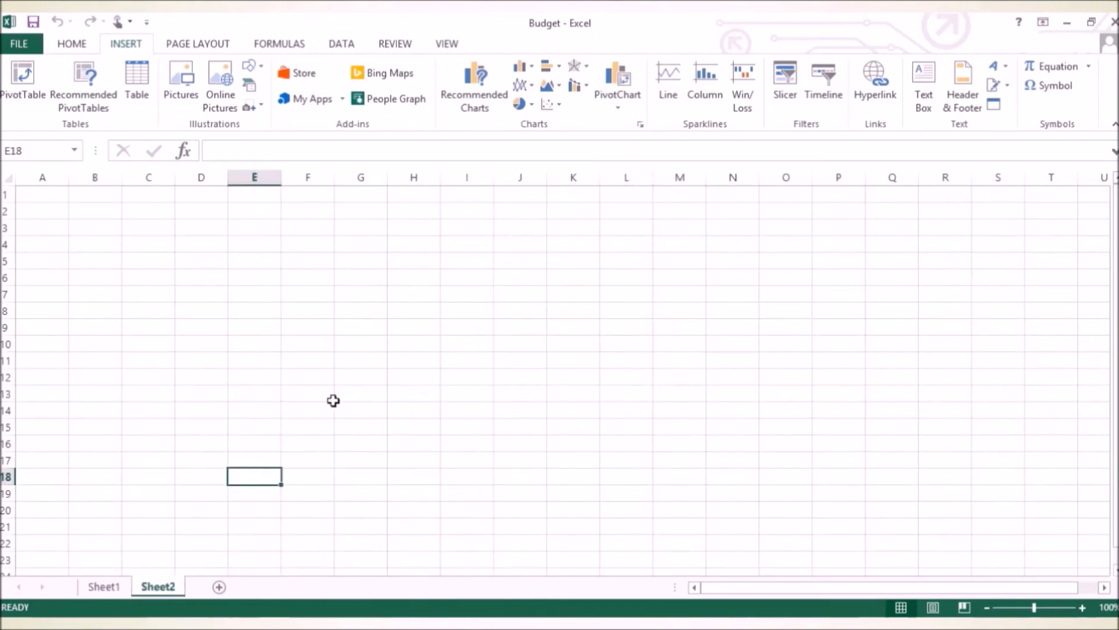
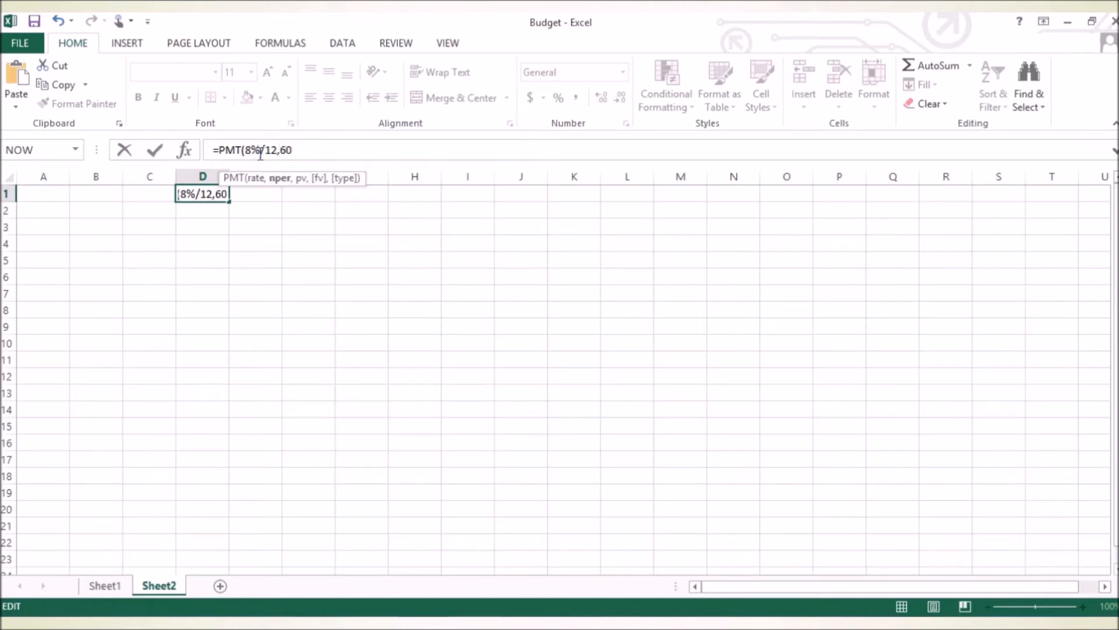
Complete the payment formula in cell D1 of Sheet2 as =PMT(8%/12,60,18000).
{"action": "type", "text": ",18000"}
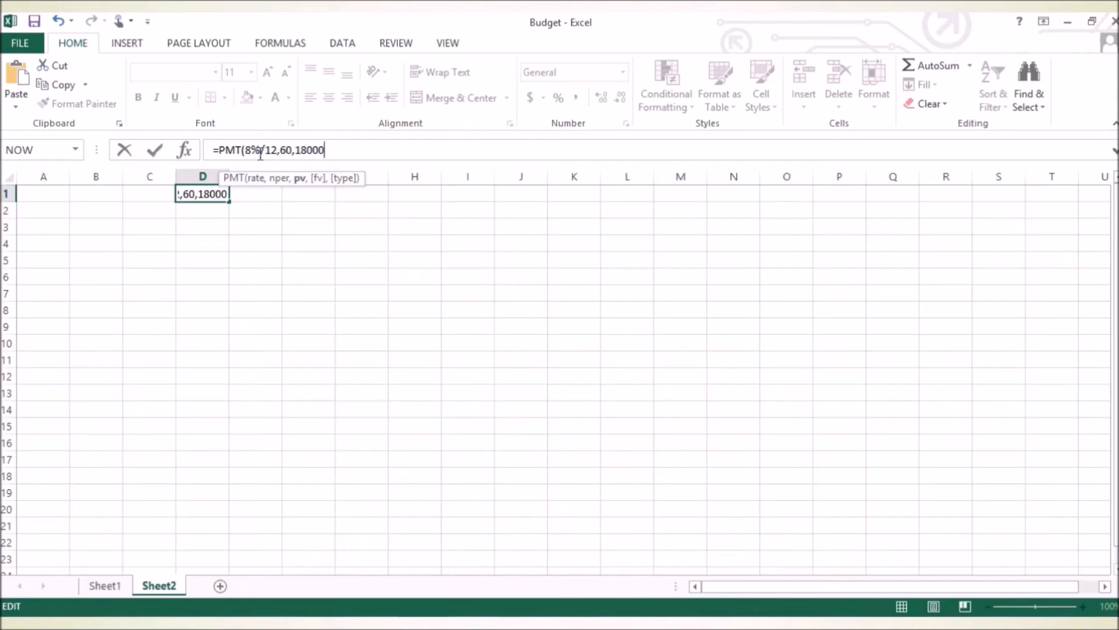
{"action": "type", "text": ")"}
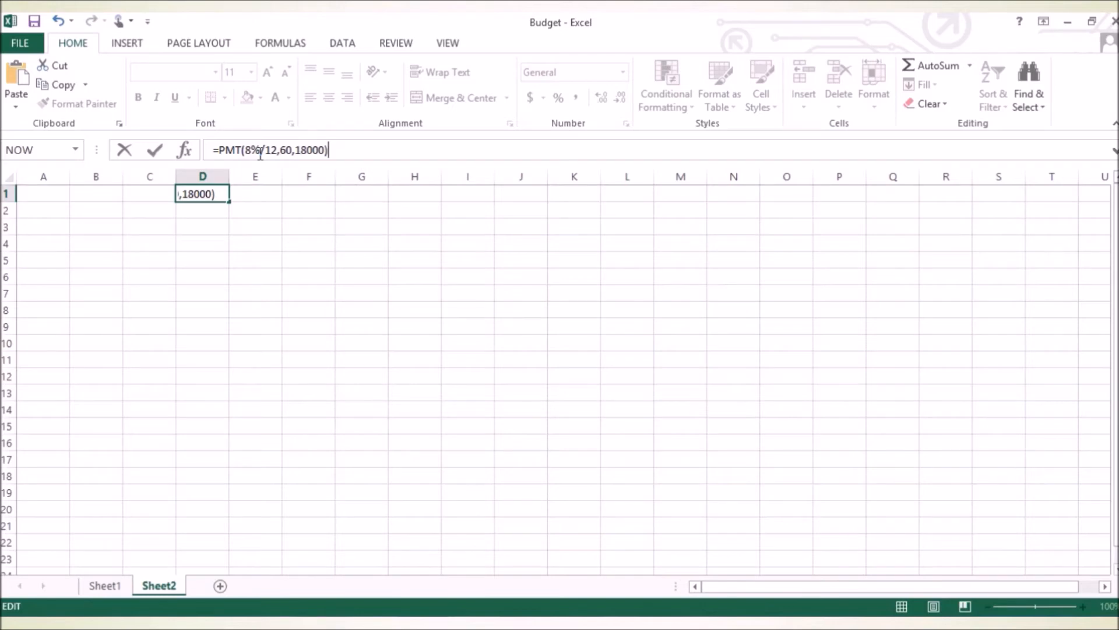
{"action": "key", "text": "Return"}
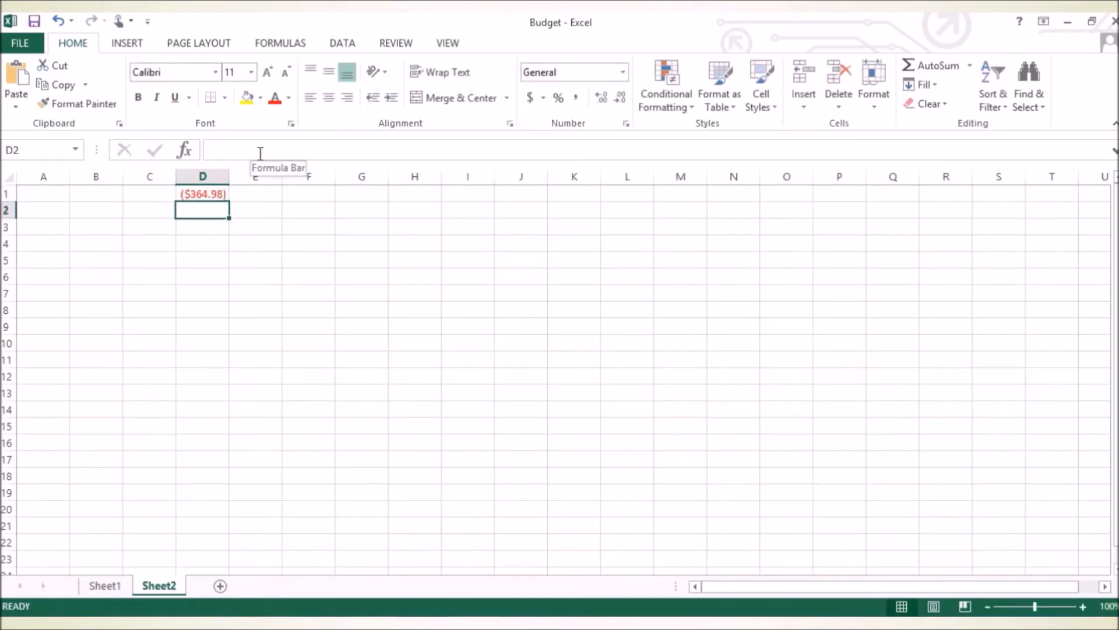
{"action": "left_click", "coordinate": [207, 196]}
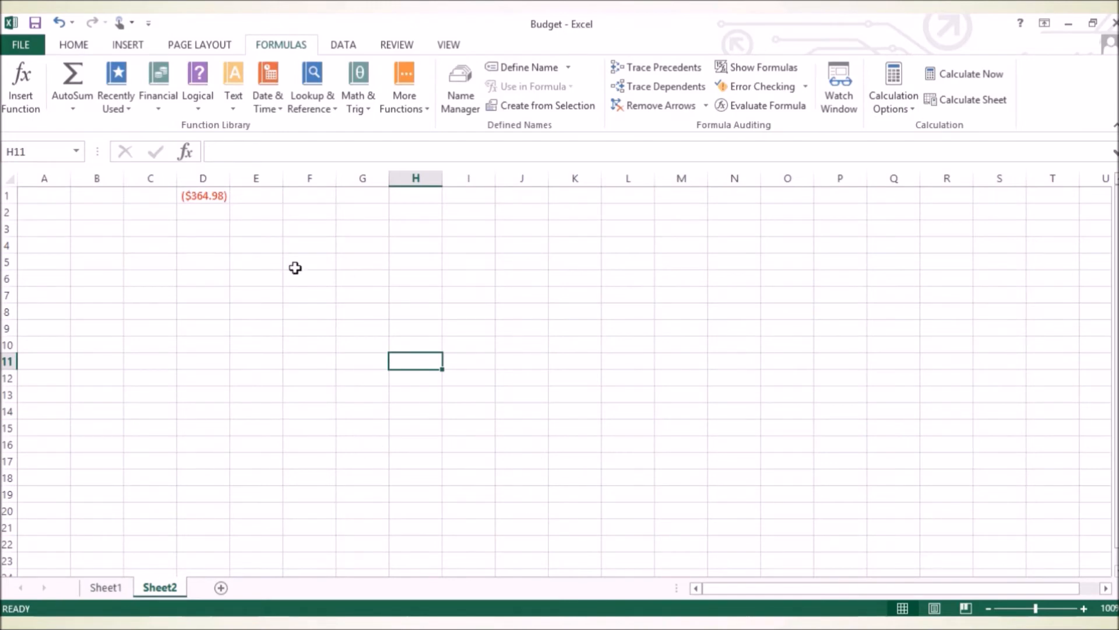
Start inserting a function in cell F1 and search the function library for Car Payment.
{"action": "left_click", "coordinate": [307, 195]}
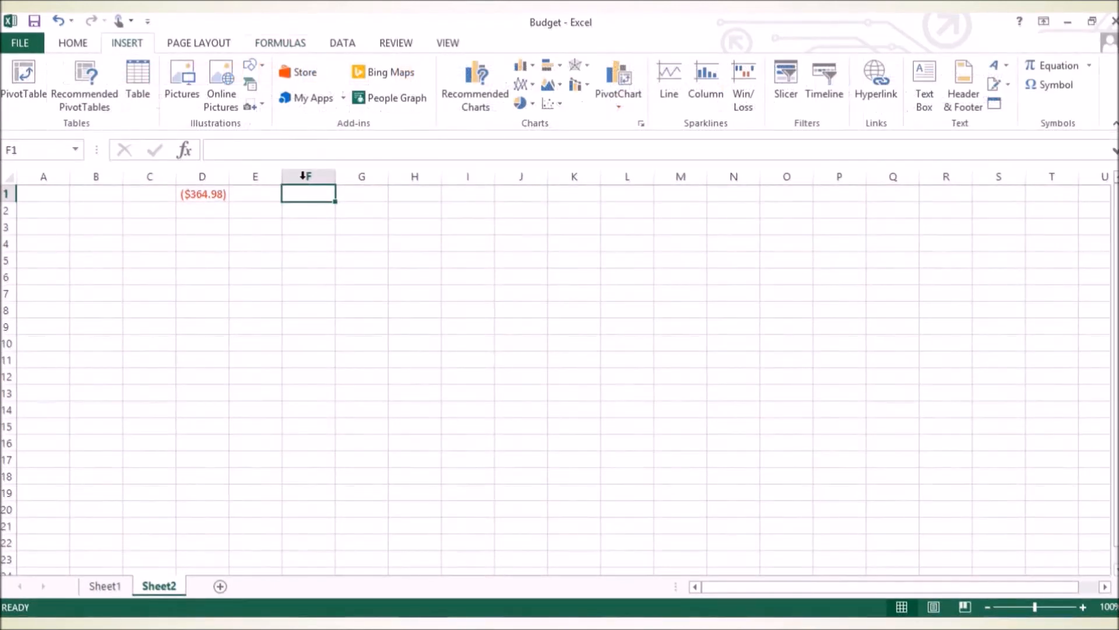
{"action": "left_click", "coordinate": [274, 47]}
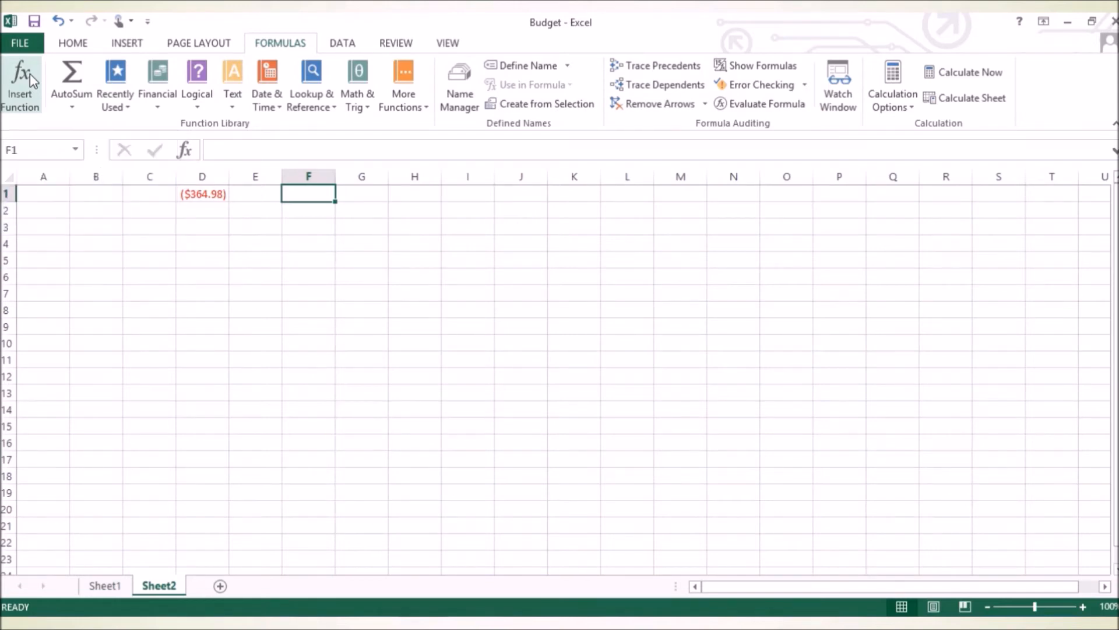
{"action": "left_click", "coordinate": [19, 102]}
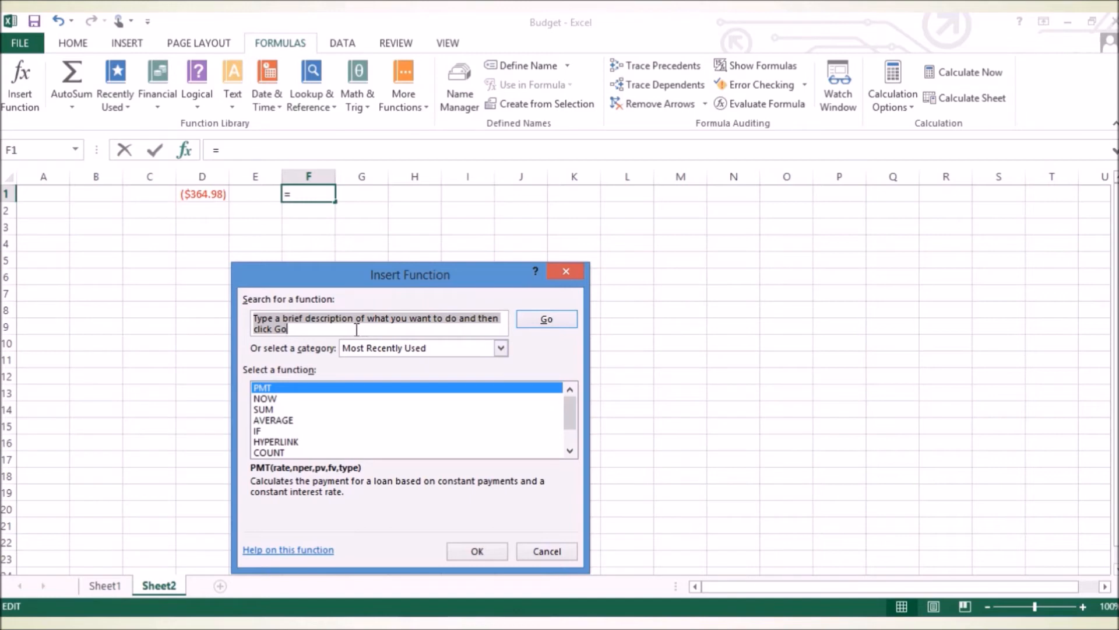
{"action": "type", "text": "C"}
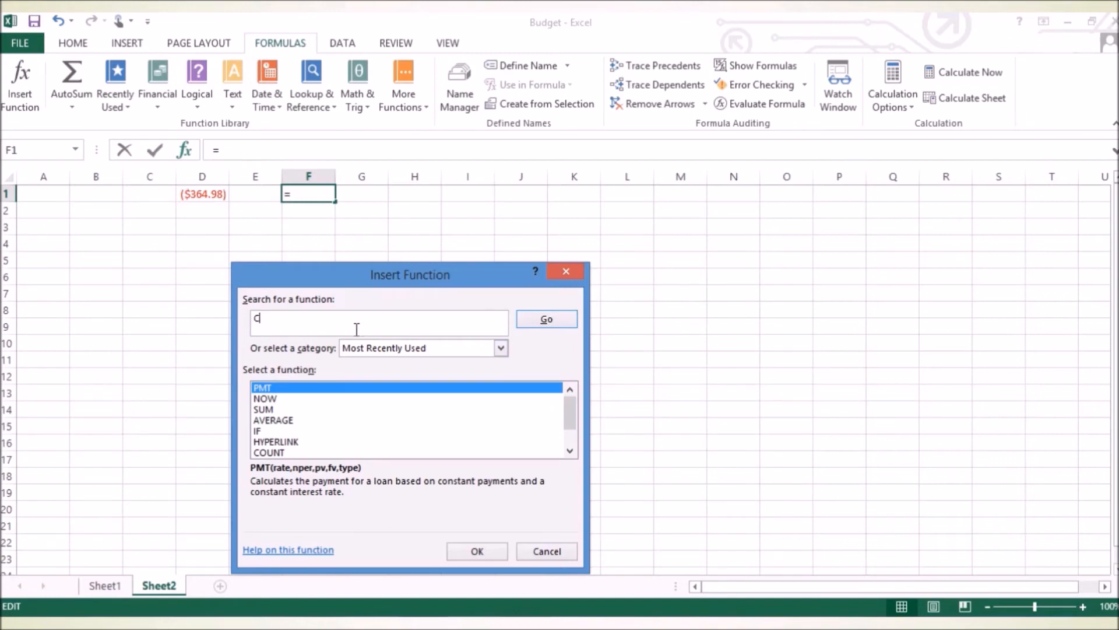
{"action": "type", "text": "ar Payment"}
{"action": "left_click", "coordinate": [564, 322]}
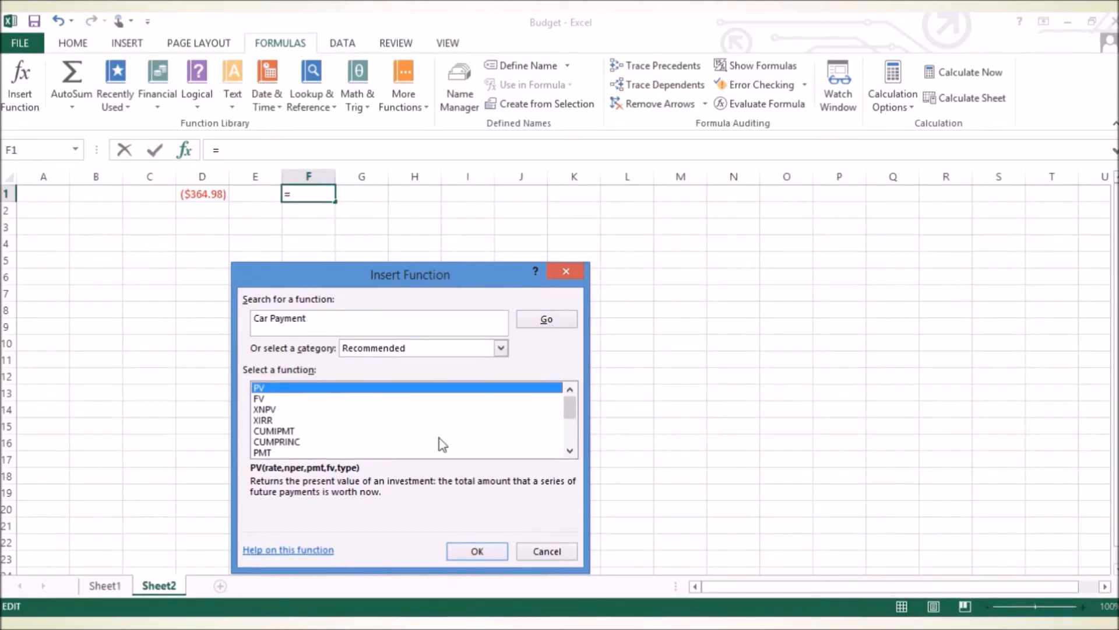
Check the PV and FV function descriptions, and choose the PMT function for cell F1.
{"action": "left_click", "coordinate": [338, 325]}
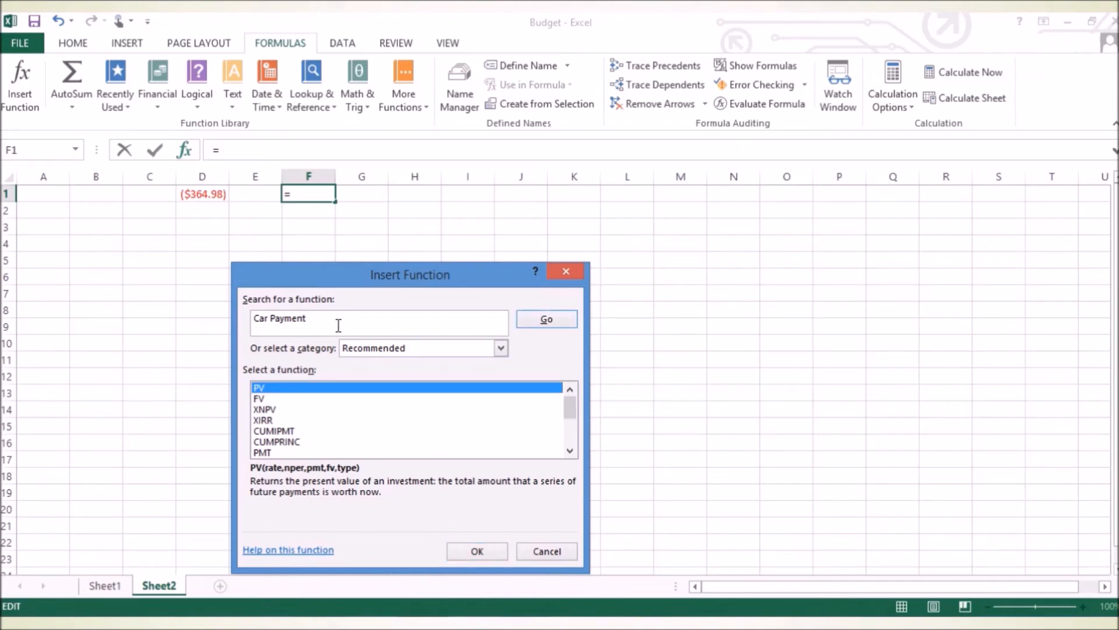
{"action": "left_click", "coordinate": [297, 392]}
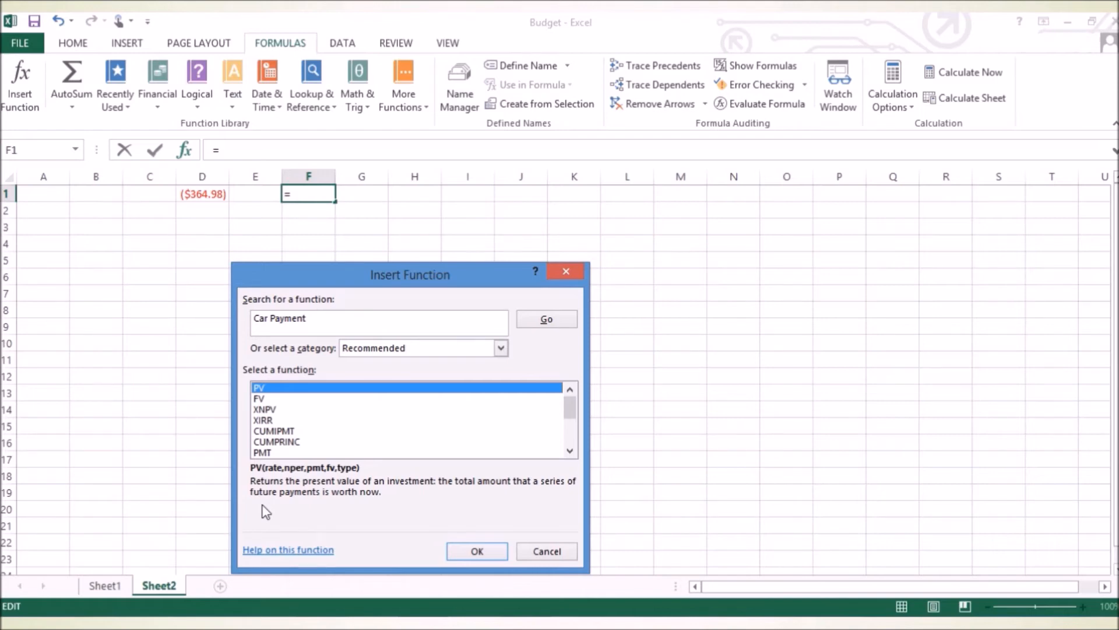
{"action": "left_click", "coordinate": [264, 400]}
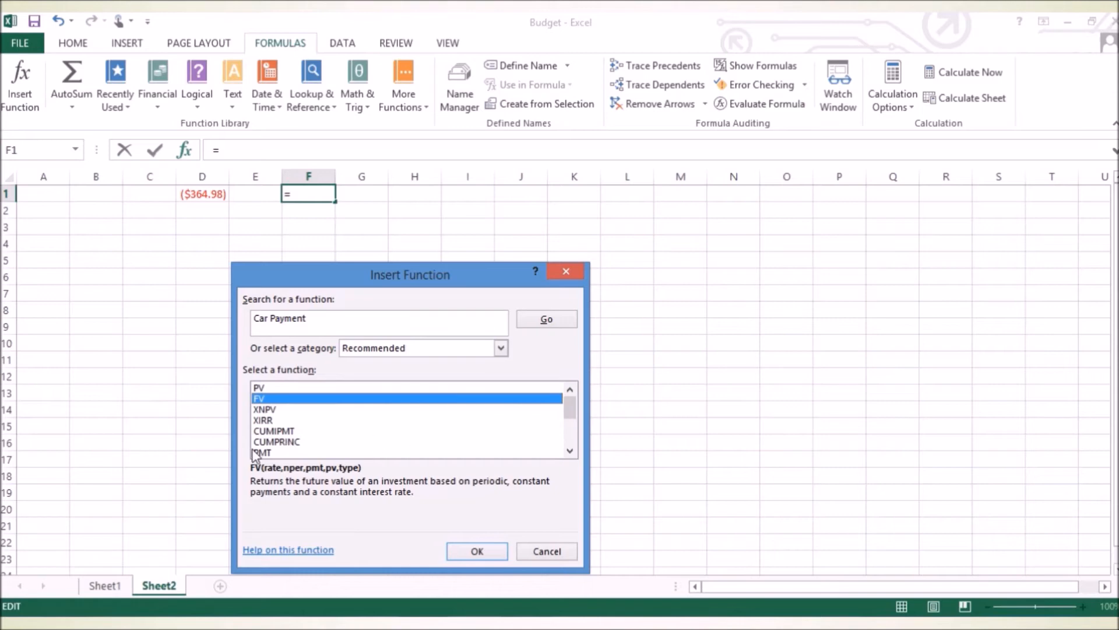
{"action": "left_click", "coordinate": [271, 454]}
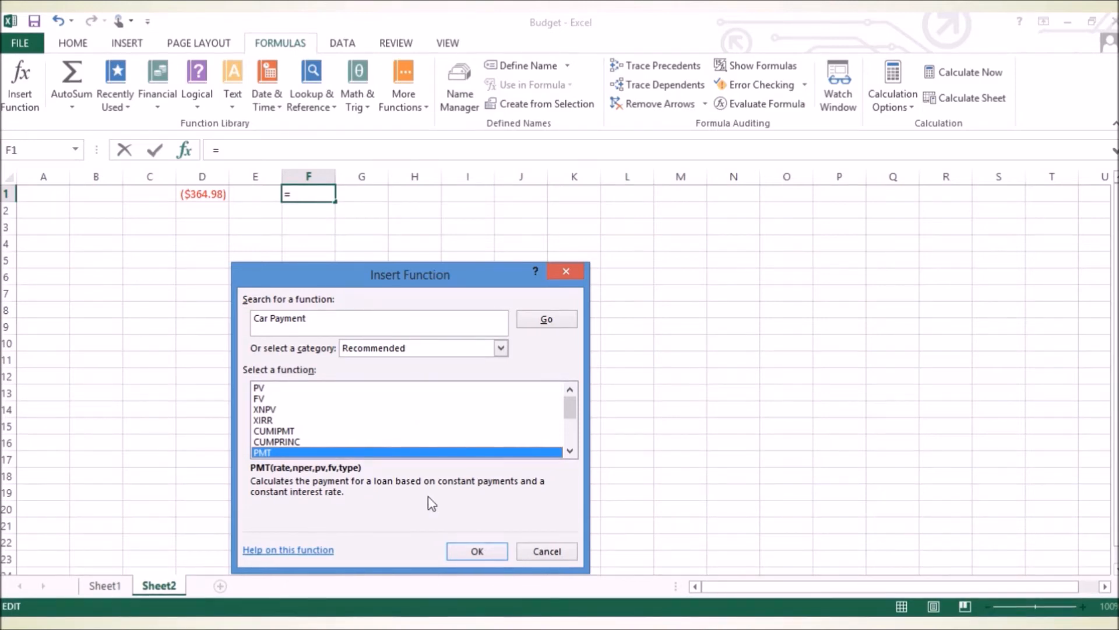
{"action": "left_click", "coordinate": [470, 552]}
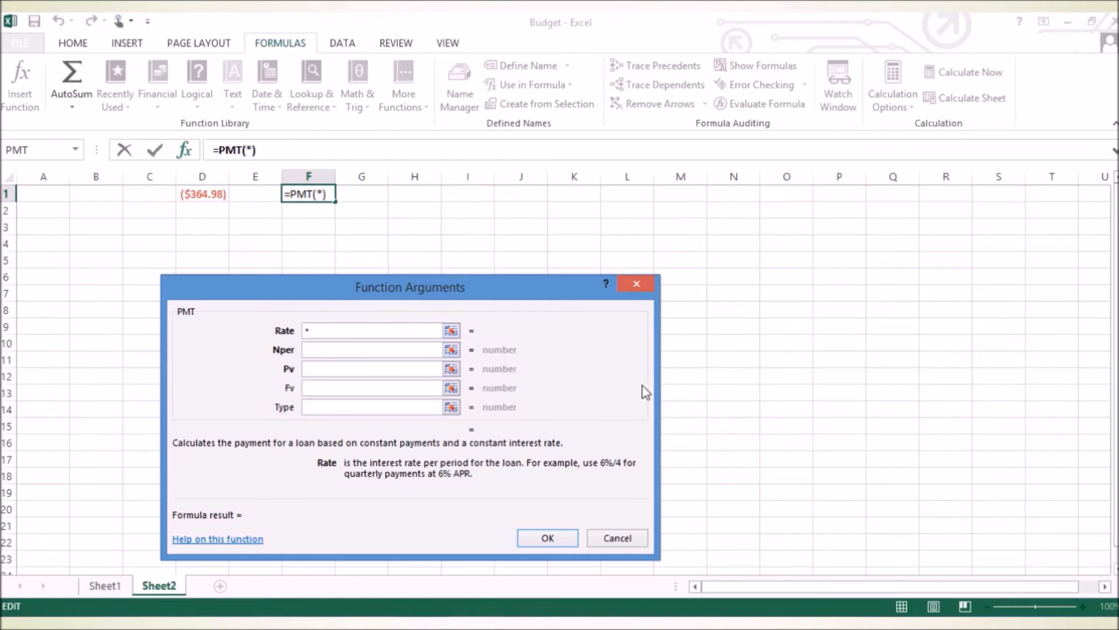
Set the PMT arguments to a Rate of 8%/12, an Nper of 60 and a Pv of 18000.
{"action": "type", "text": "8%"}
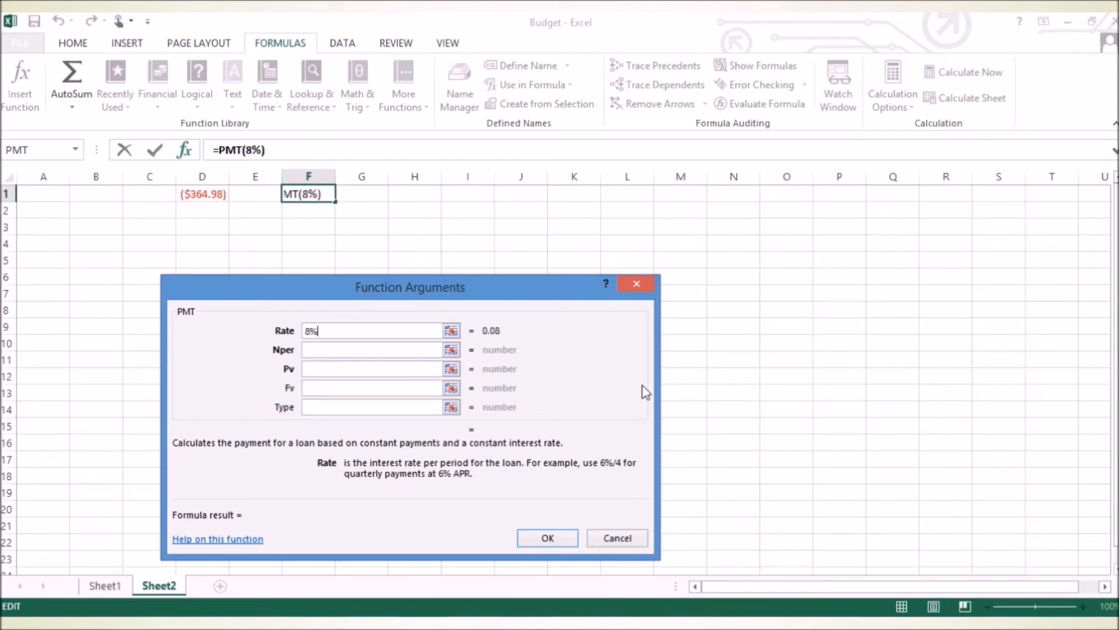
{"action": "type", "text": "/12"}
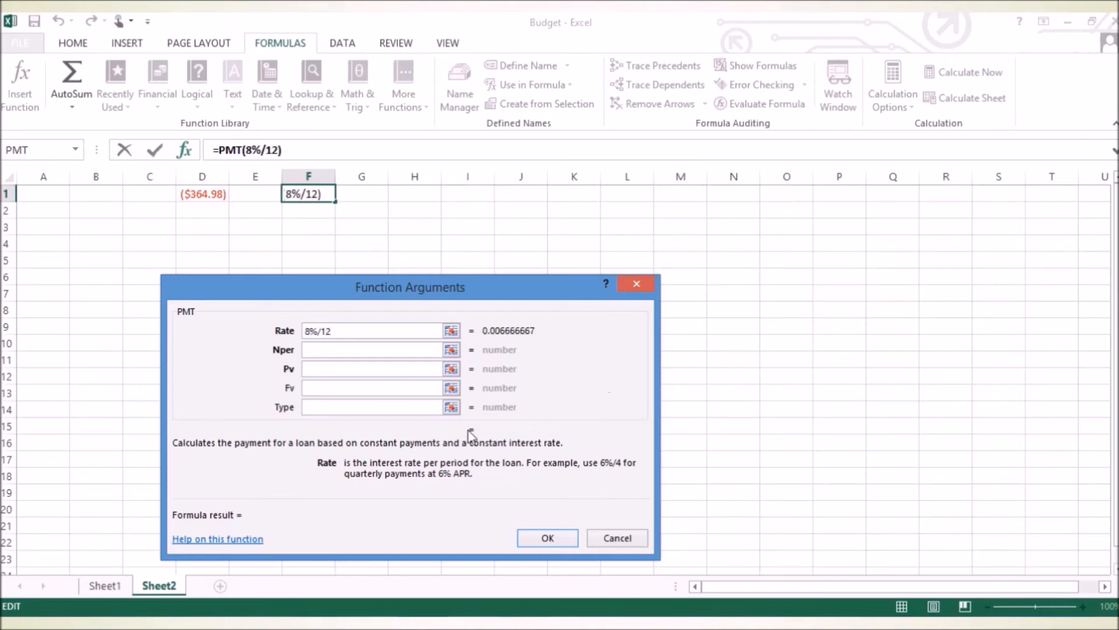
{"action": "left_click", "coordinate": [369, 354]}
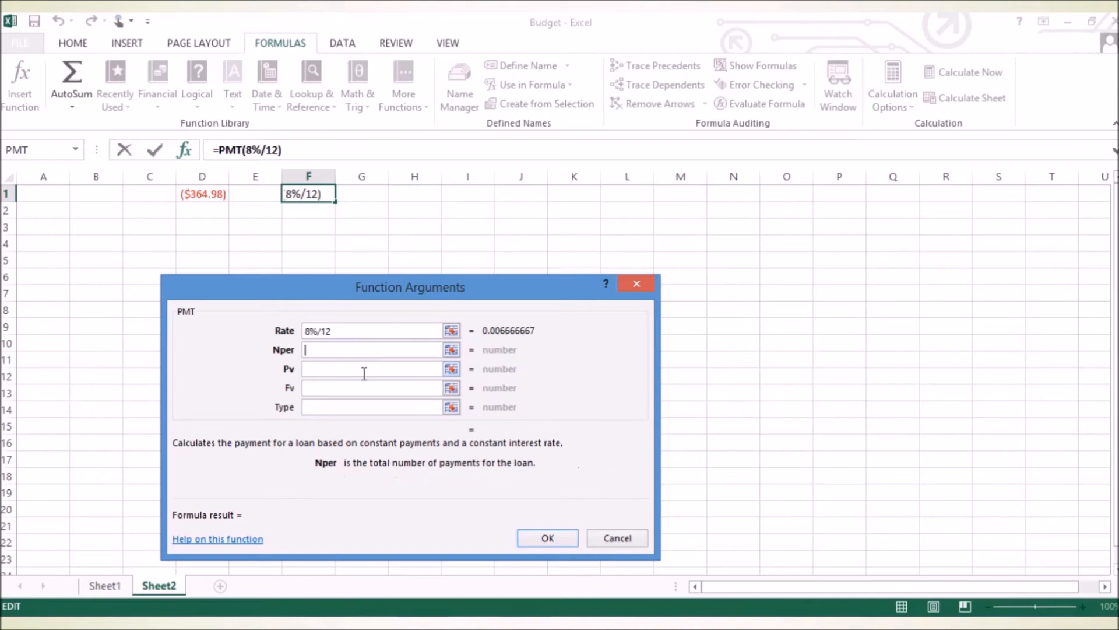
{"action": "type", "text": "60"}
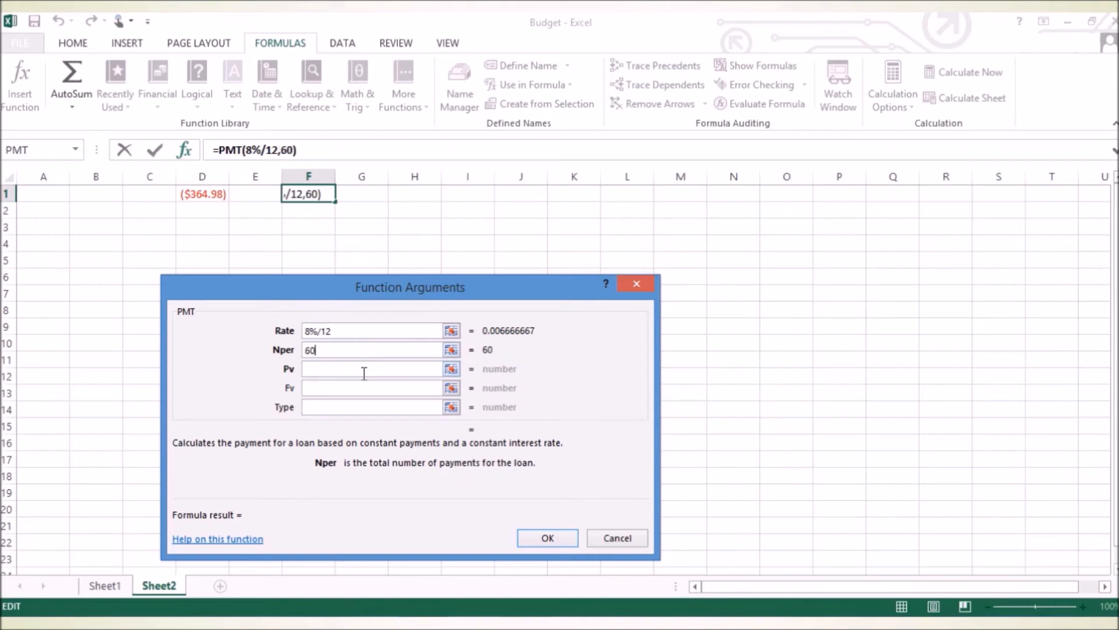
{"action": "left_click", "coordinate": [363, 373]}
{"action": "type", "text": "1"}
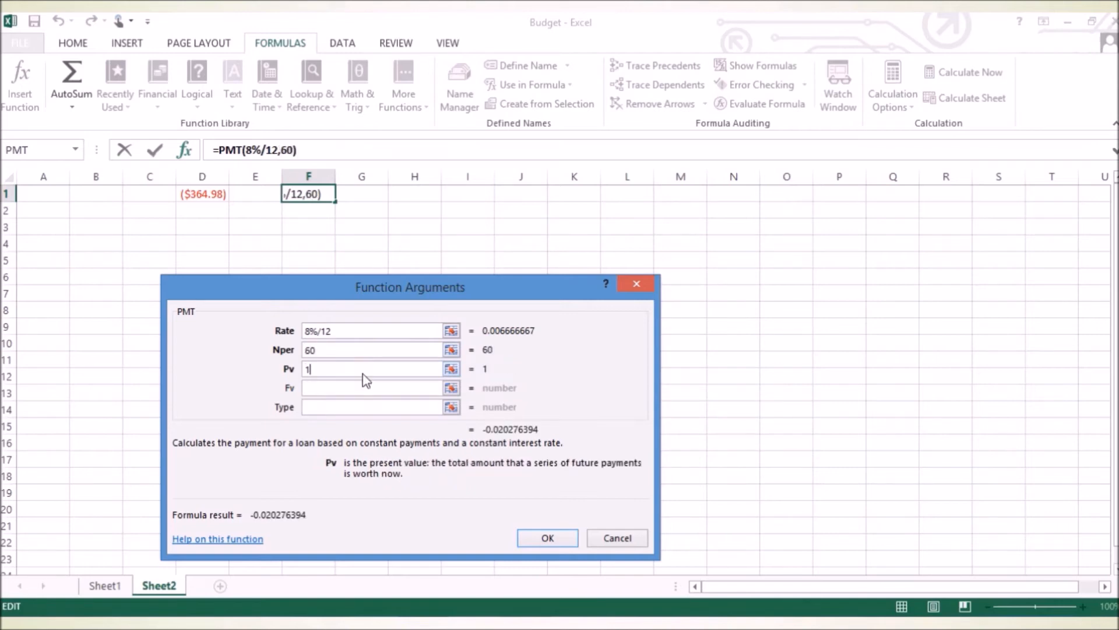
{"action": "type", "text": "80000"}
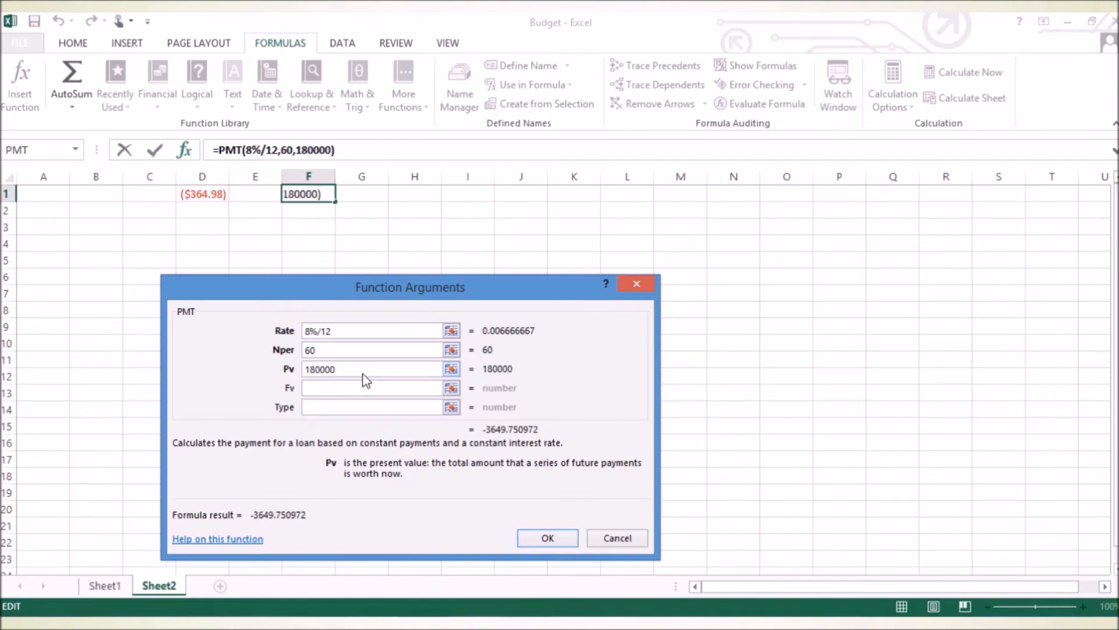
{"action": "key", "text": "BackSpace"}
Review the optional Fv and Type arguments, leave them blank, and insert the PMT formula into F1.
{"action": "left_click", "coordinate": [341, 388]}
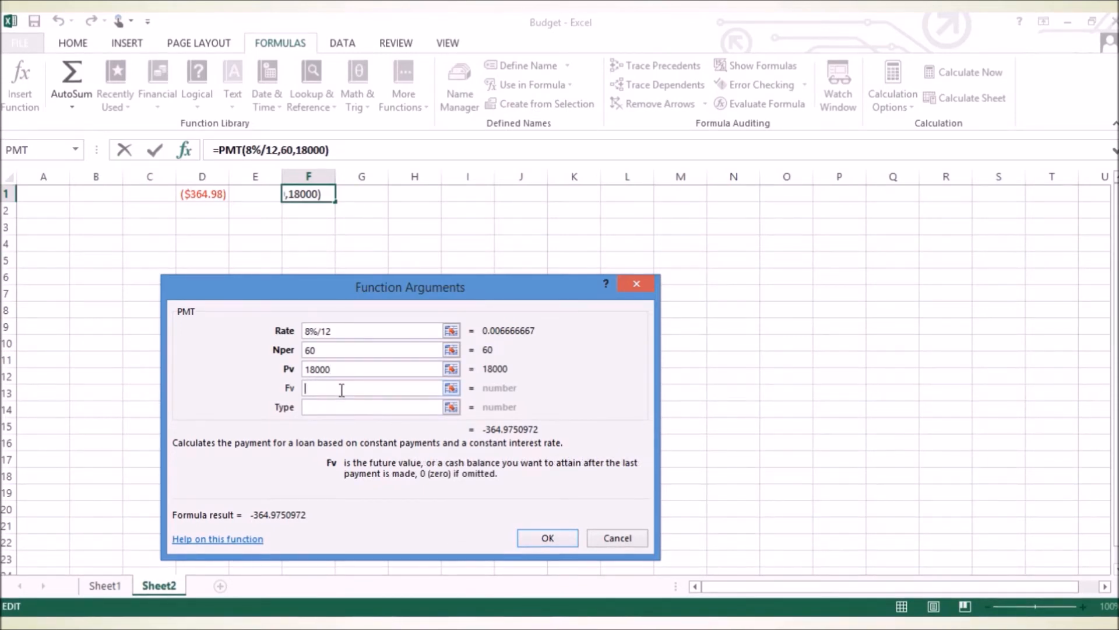
{"action": "left_click", "coordinate": [346, 406]}
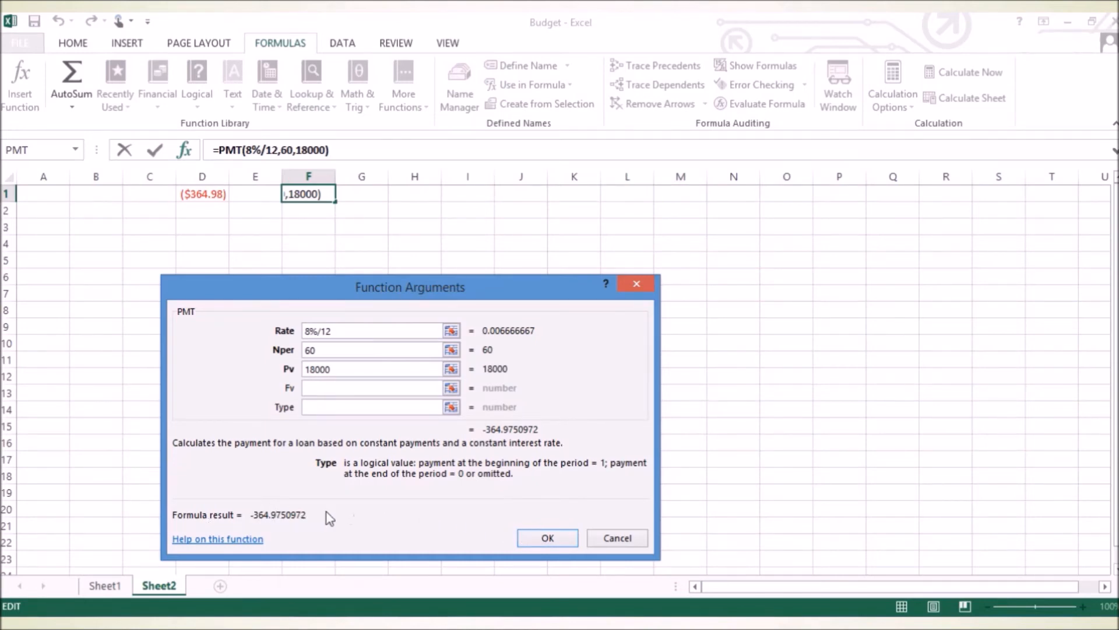
{"action": "mouse_move", "coordinate": [333, 518]}
{"action": "left_mouse_down"}
{"action": "mouse_move", "coordinate": [285, 520]}
{"action": "mouse_move", "coordinate": [325, 506]}
{"action": "left_mouse_up"}
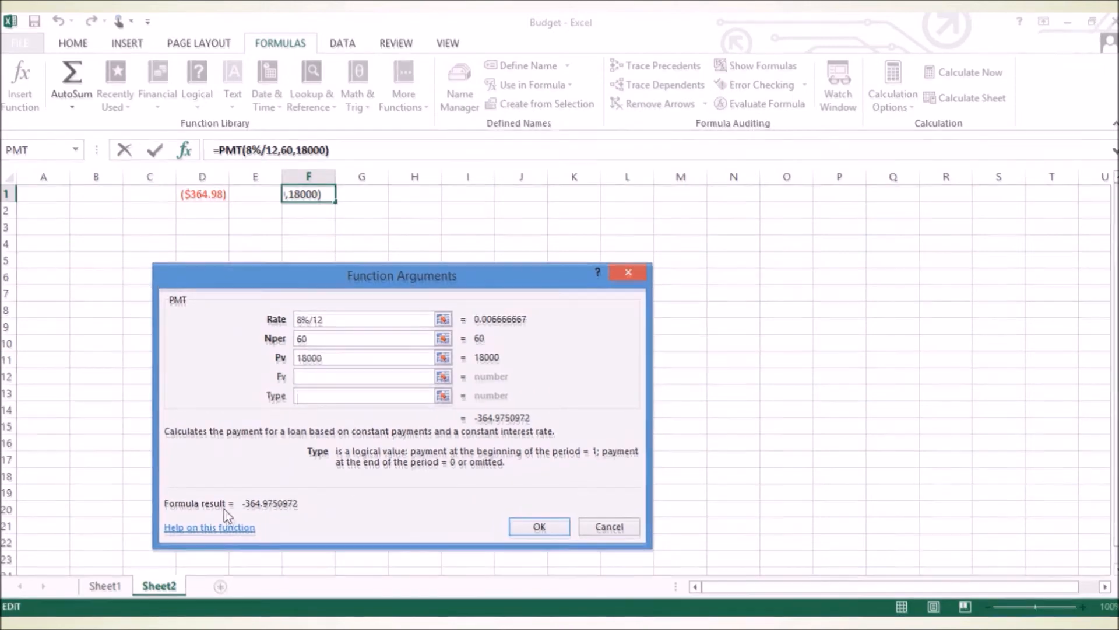
{"action": "left_click_drag", "start_coordinate": [224, 508], "coordinate": [226, 513]}
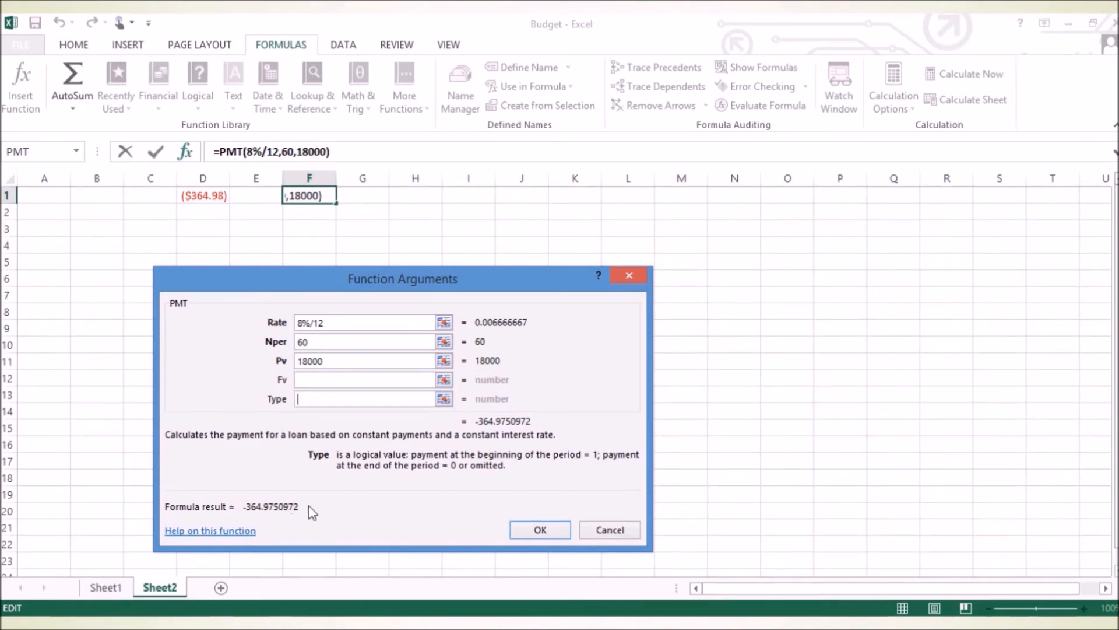
{"action": "left_click", "coordinate": [536, 530]}
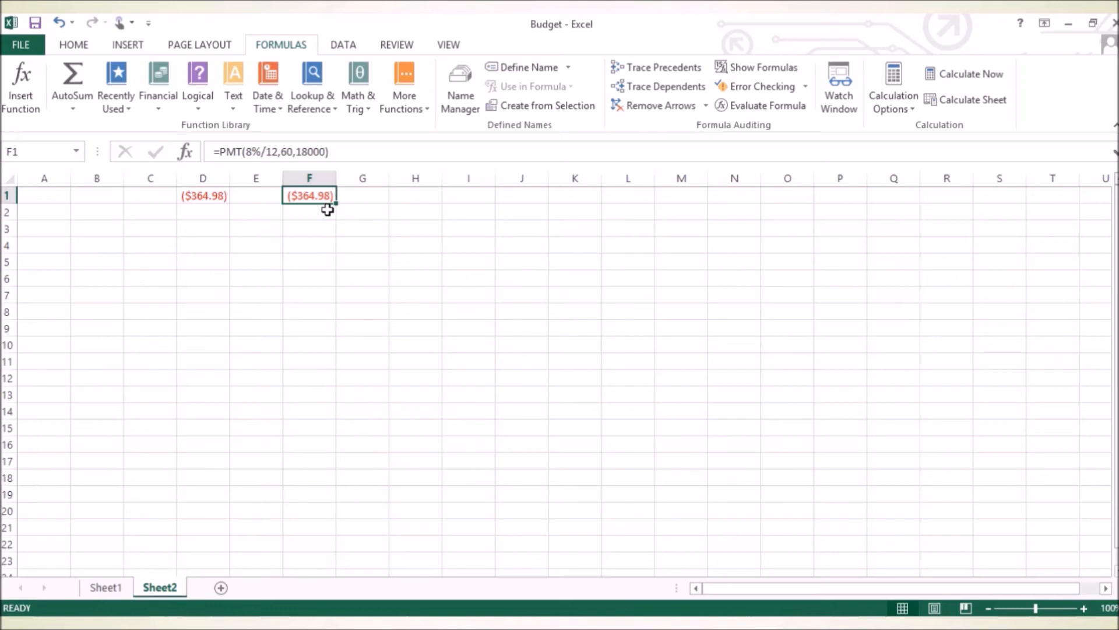
Compare the inserted PMT formula in F1 with the manually written formula in D1.
{"action": "key", "text": "Down"}
{"action": "key", "text": "Down"}
{"action": "key", "text": "Down"}
{"action": "key", "text": "Down"}
{"action": "key", "text": "Down"}
{"action": "key", "text": "Down"}
{"action": "key", "text": "Down"}
{"action": "key", "text": "Down"}
{"action": "key", "text": "Down"}
{"action": "key", "text": "Down"}
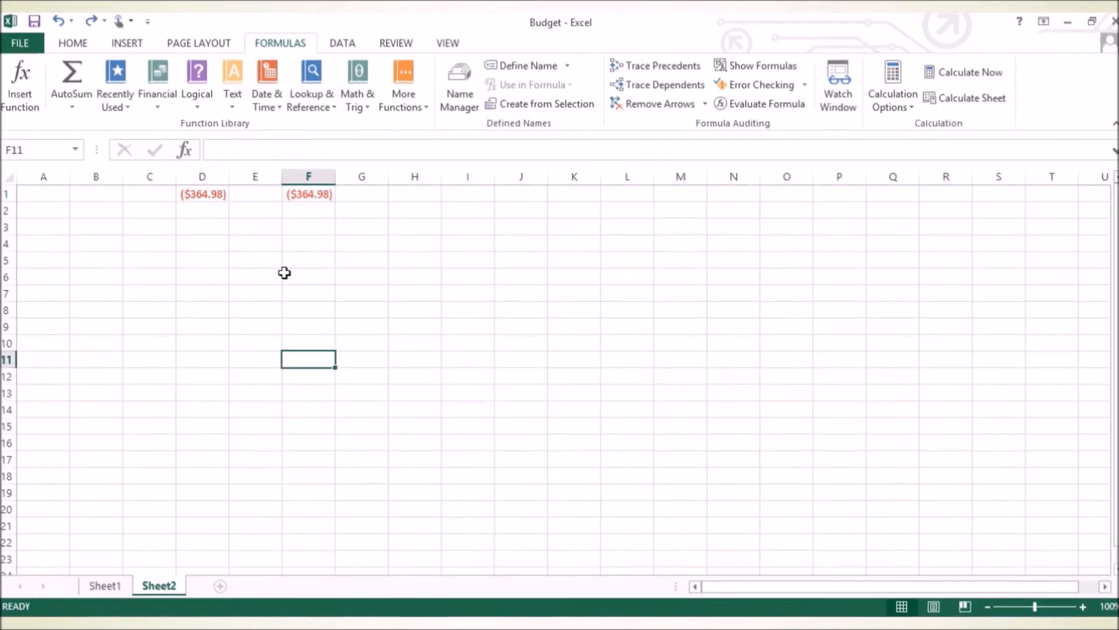
{"action": "left_click", "coordinate": [306, 193]}
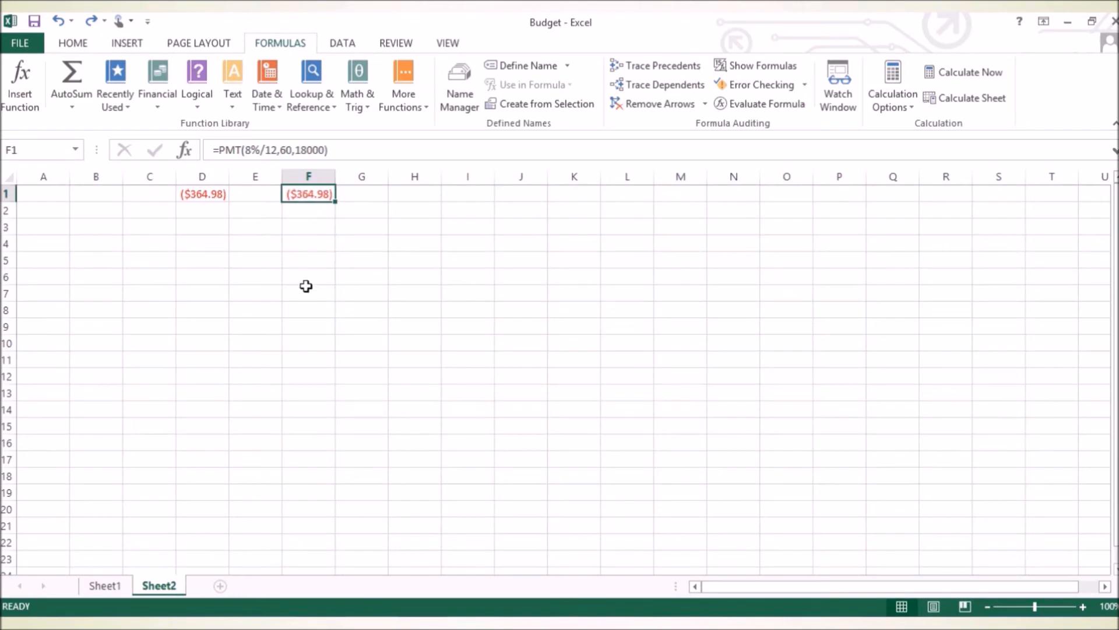
{"action": "left_click", "coordinate": [194, 195]}
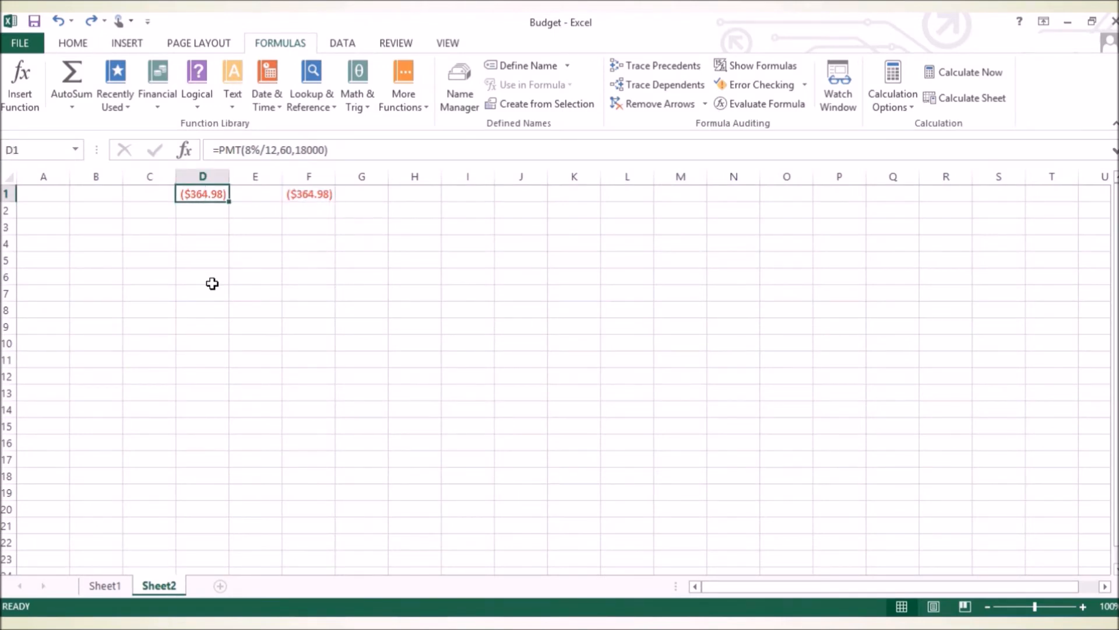
{"action": "left_click", "coordinate": [305, 196]}
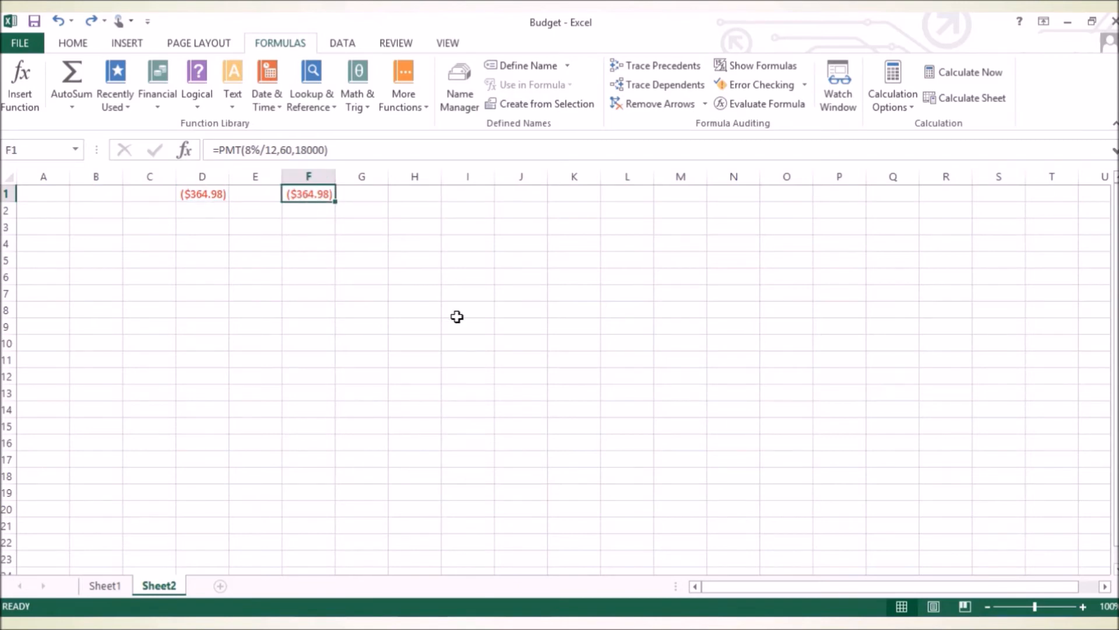
Copy the whole PMT formula text from cell F1 and leave cell editing.
{"action": "left_click_drag", "start_coordinate": [343, 153], "coordinate": [188, 159]}
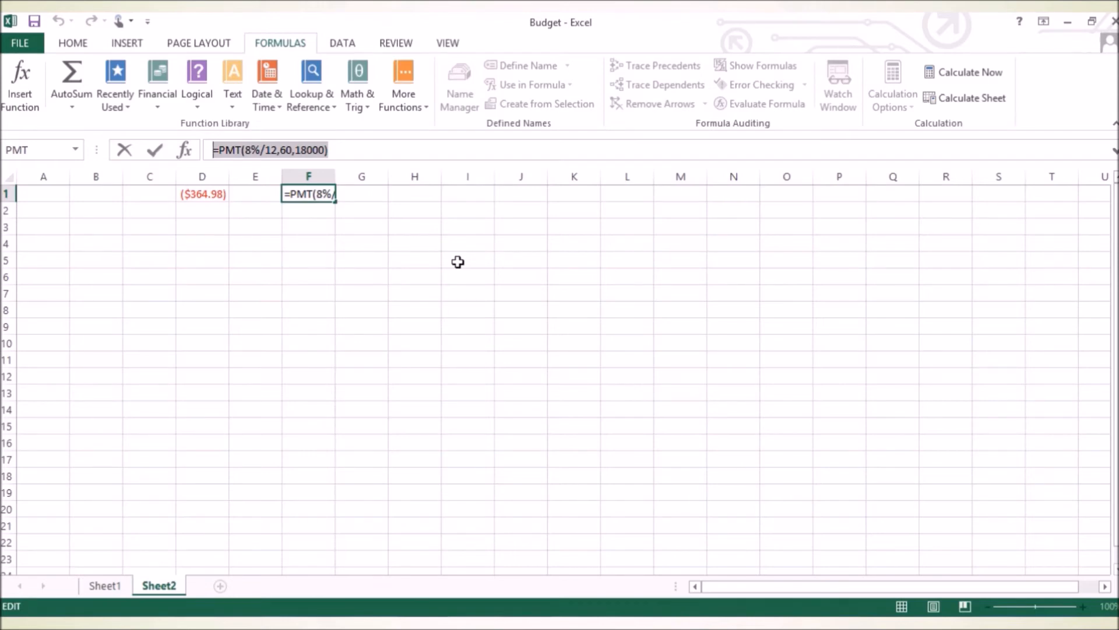
{"action": "key", "text": "ctrl+c"}
{"action": "key", "text": "Escape"}
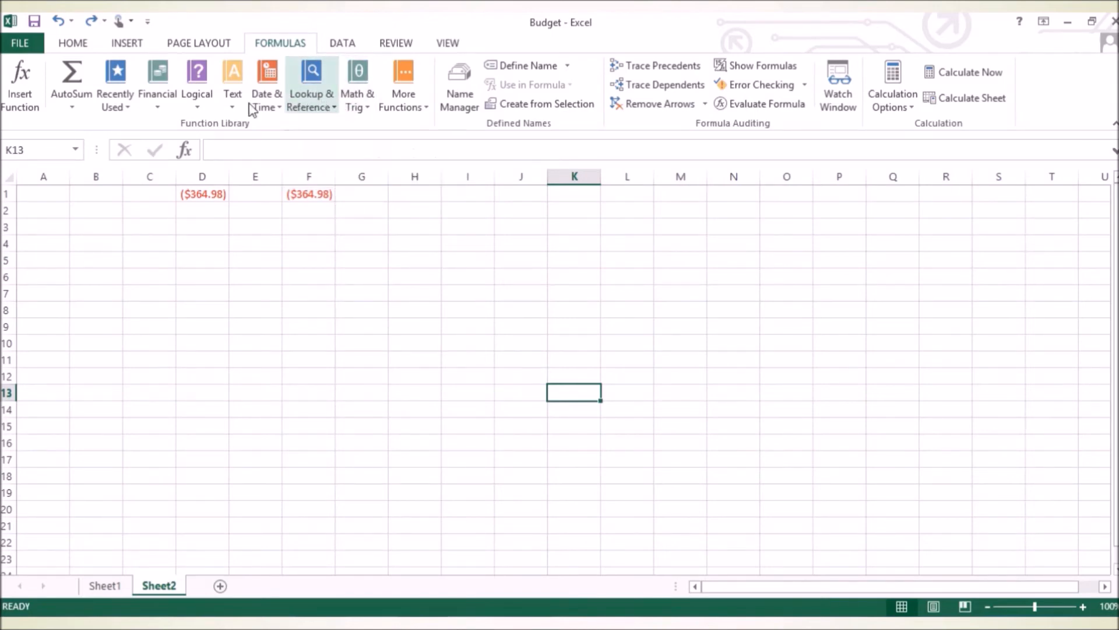
Browse the available functions in the Math & Trig category.
{"action": "left_click", "coordinate": [350, 96]}
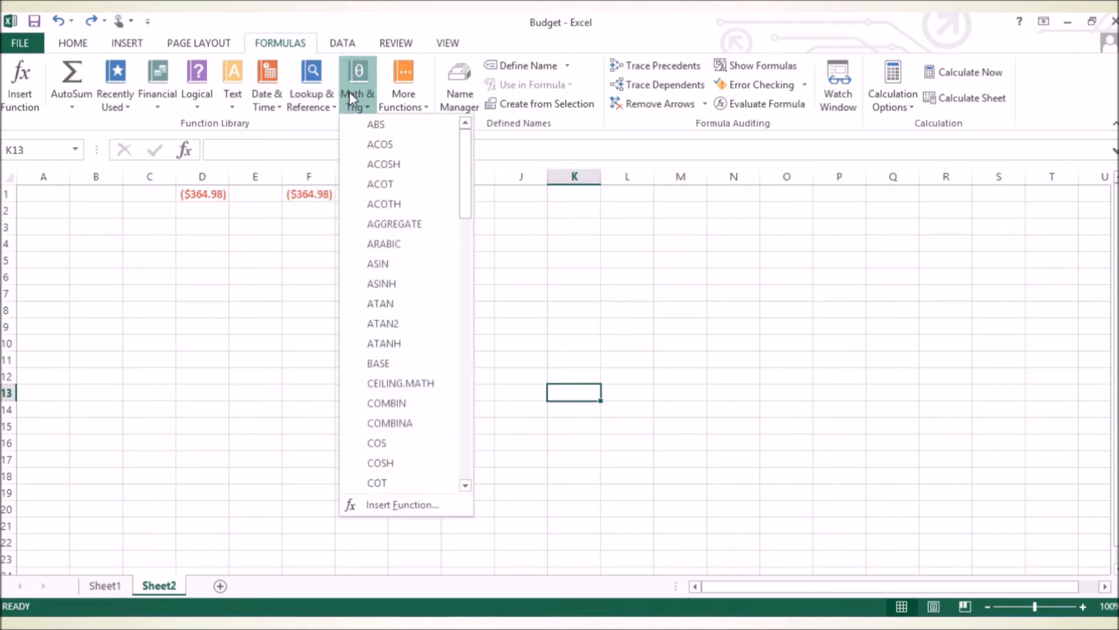
{"action": "left_click_drag", "start_coordinate": [467, 157], "coordinate": [459, 108]}
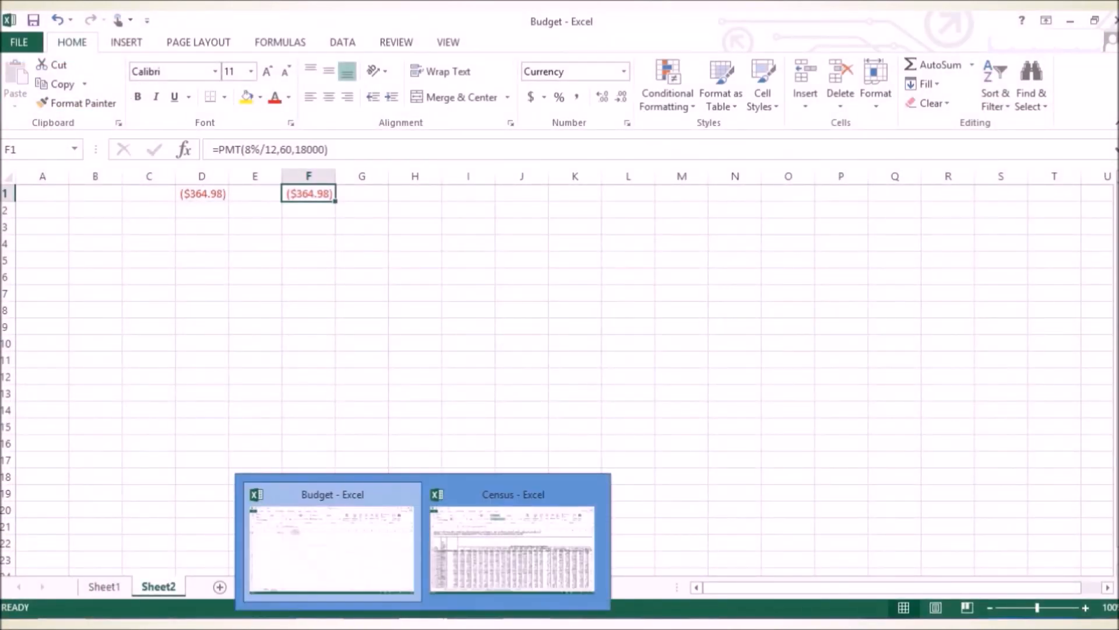
Switch to the Census workbook and inspect the population characteristics, State-ZCTA Geocode and ZIP Code header cells.
{"action": "left_click", "coordinate": [500, 574]}
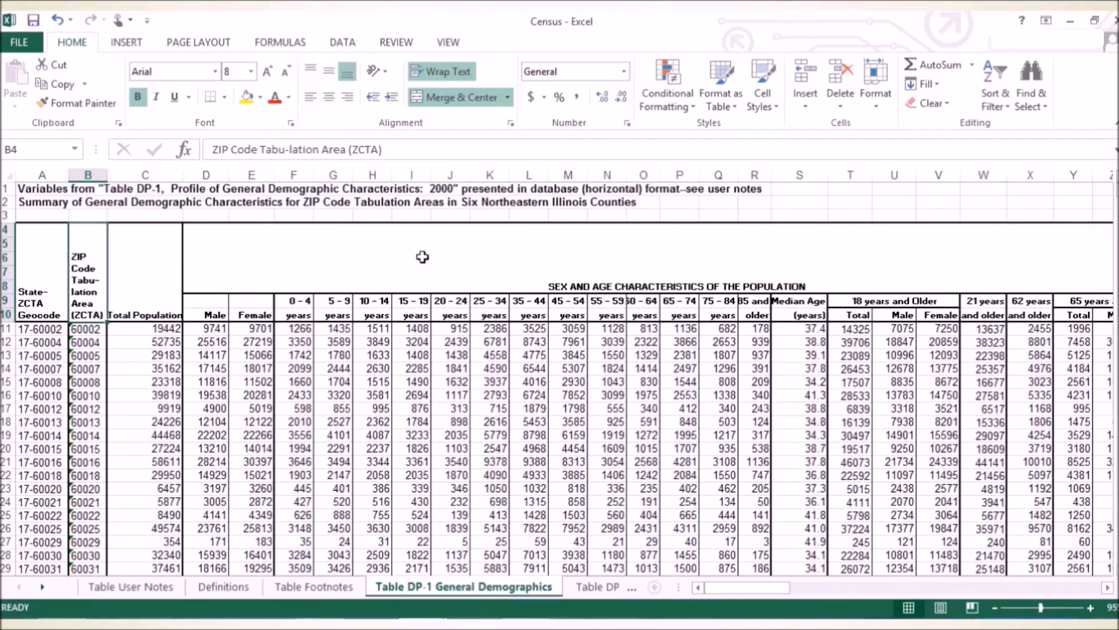
{"action": "left_click", "coordinate": [581, 275]}
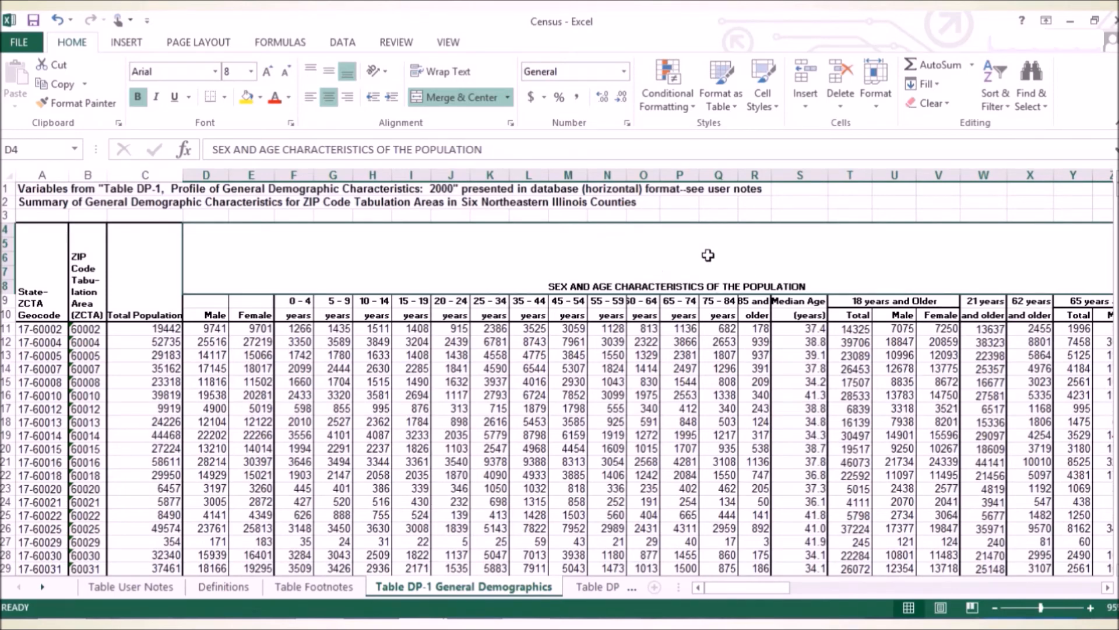
{"action": "left_click", "coordinate": [44, 260]}
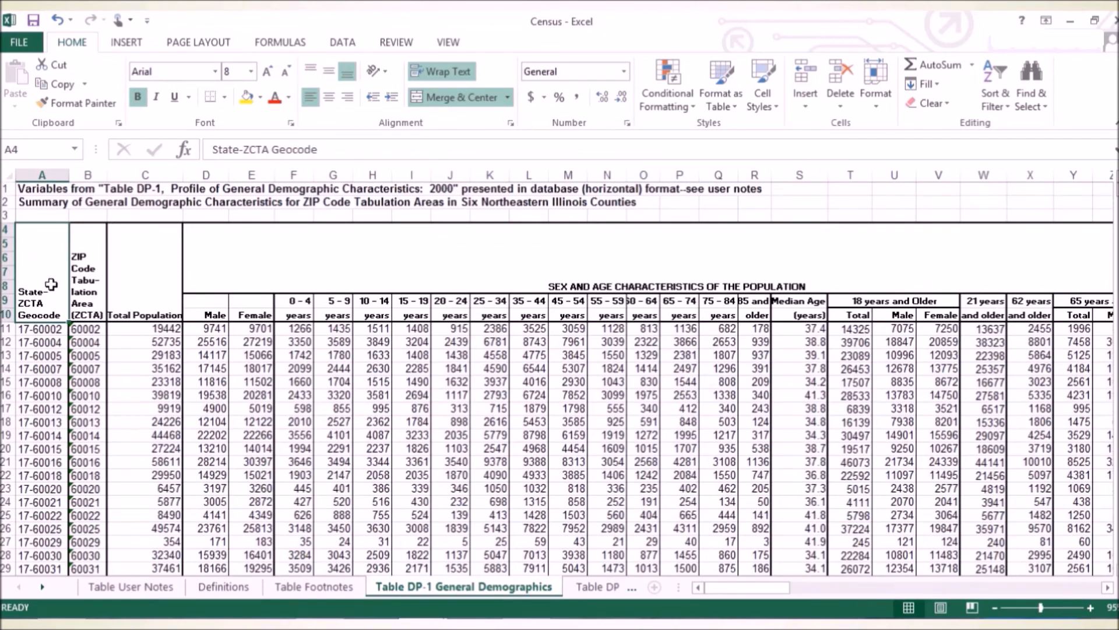
{"action": "left_click", "coordinate": [81, 256]}
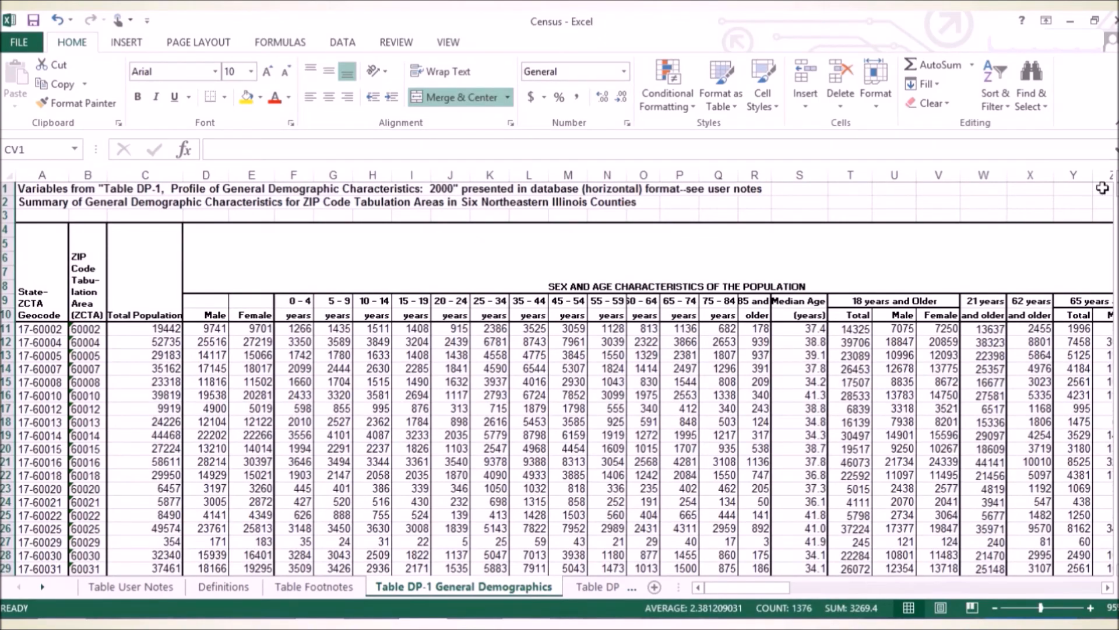
Examine the extent of the demographics table by going to its last data row, 1383, and its last column, CV.
{"action": "left_click_drag", "start_coordinate": [1117, 196], "coordinate": [1073, 597]}
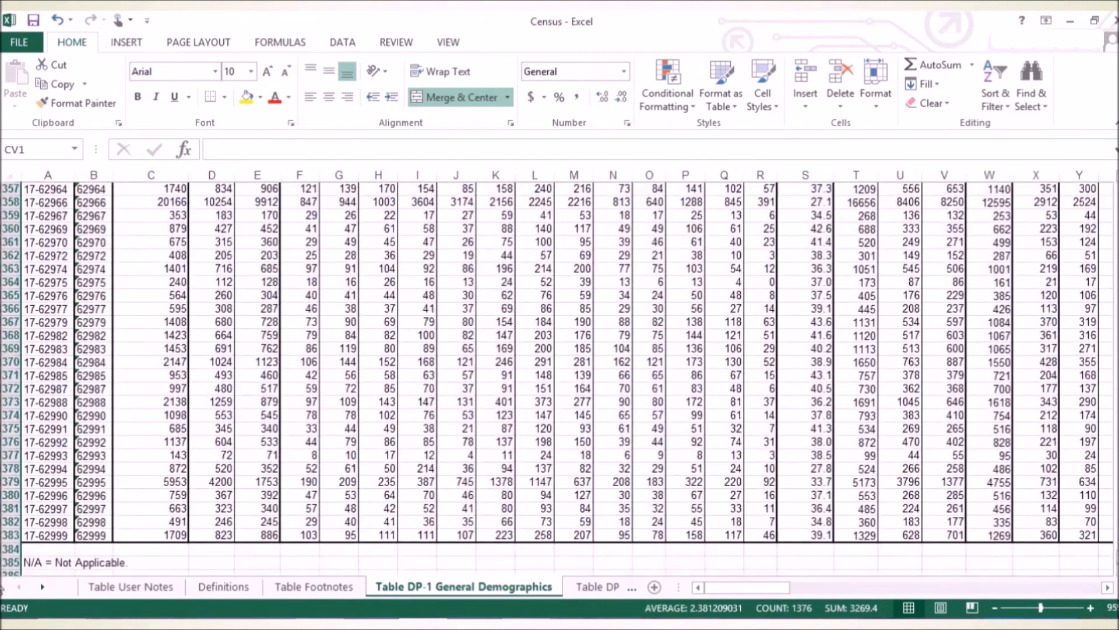
{"action": "left_click", "coordinate": [6, 535]}
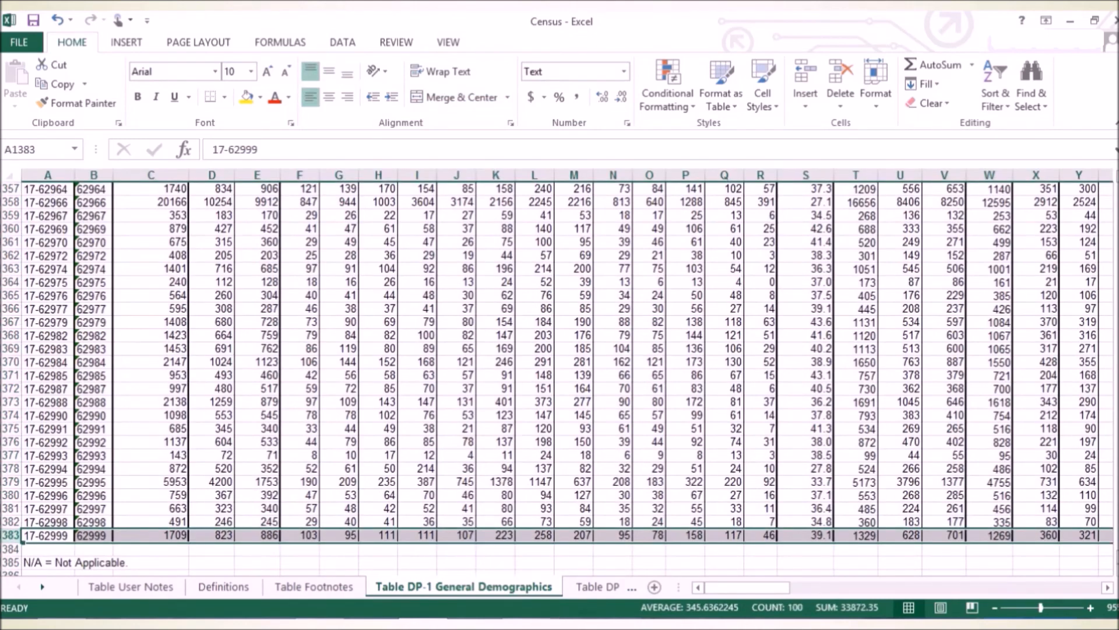
{"action": "left_click_drag", "start_coordinate": [1117, 560], "coordinate": [1114, 189]}
{"action": "left_click_drag", "start_coordinate": [735, 587], "coordinate": [1055, 587]}
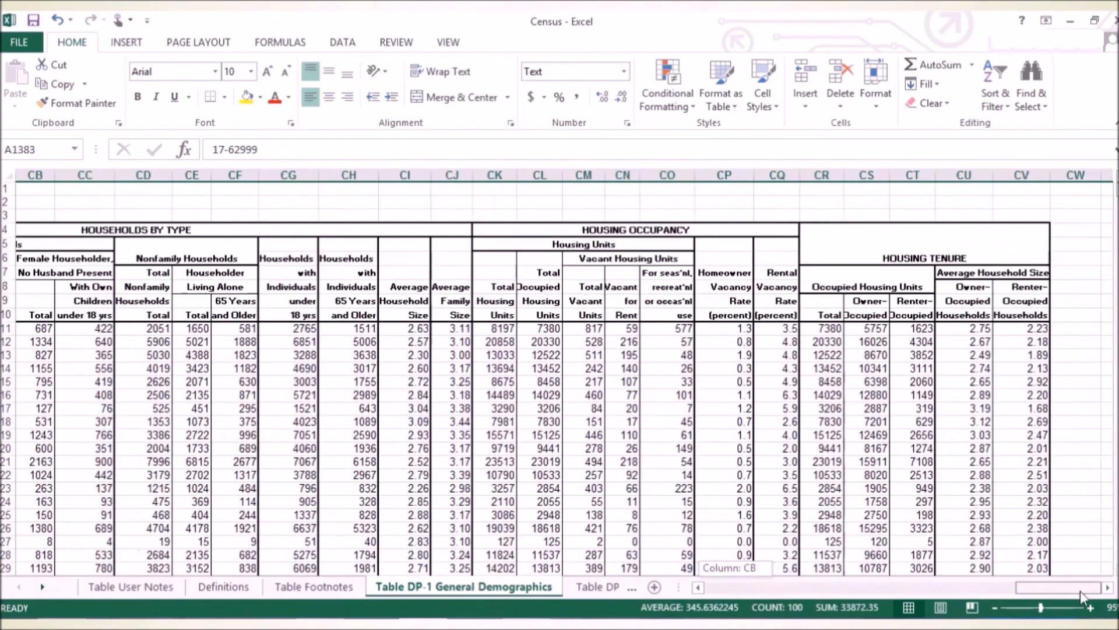
{"action": "left_click", "coordinate": [1013, 188]}
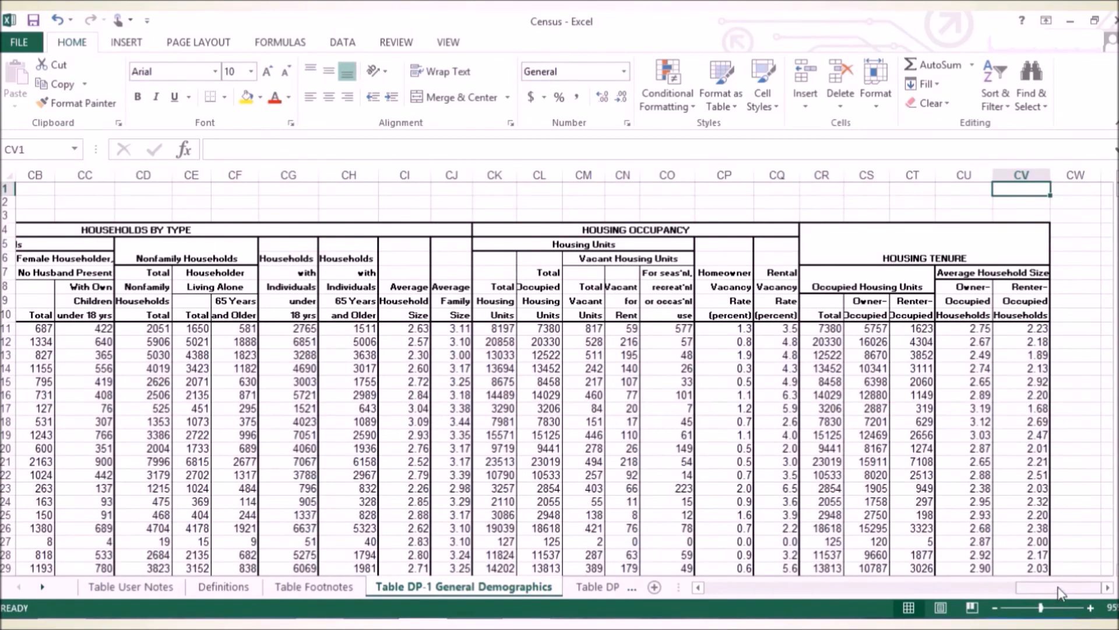
{"action": "left_click_drag", "start_coordinate": [1062, 587], "coordinate": [665, 600]}
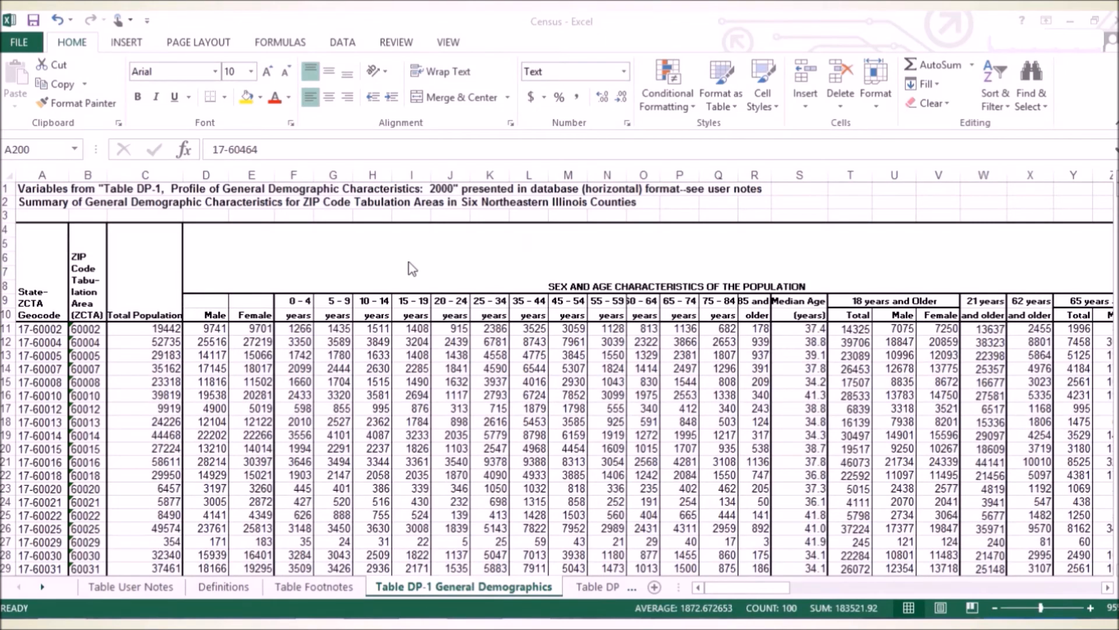
Inspect the Male, Female, 0 - 4 years and 5 - 9 years column header cells in row 10.
{"action": "left_click", "coordinate": [526, 259]}
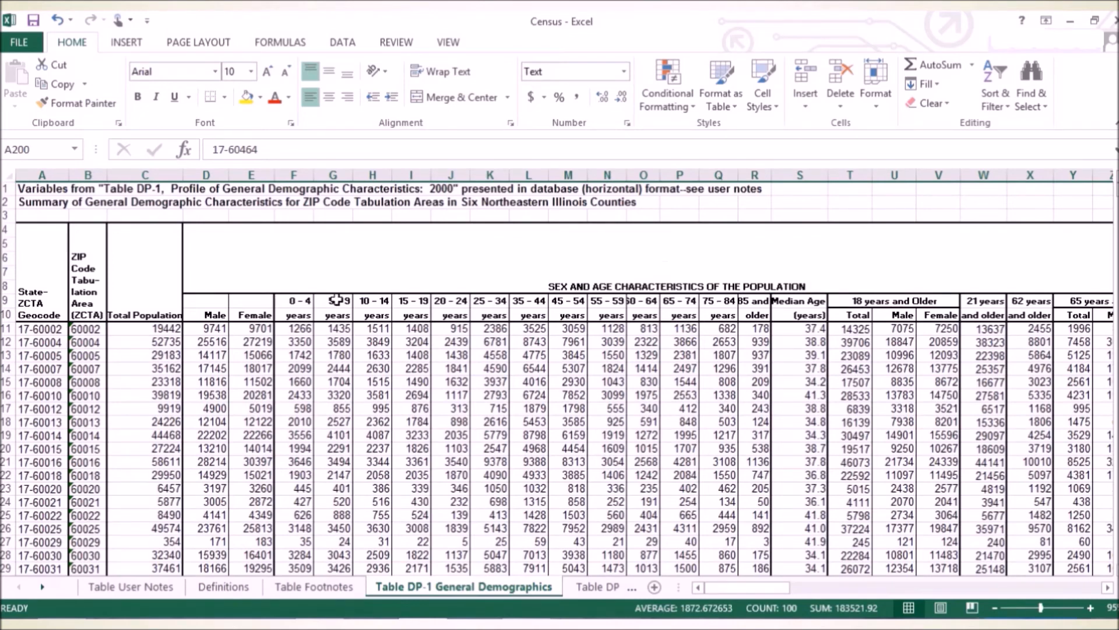
{"action": "left_click", "coordinate": [207, 309]}
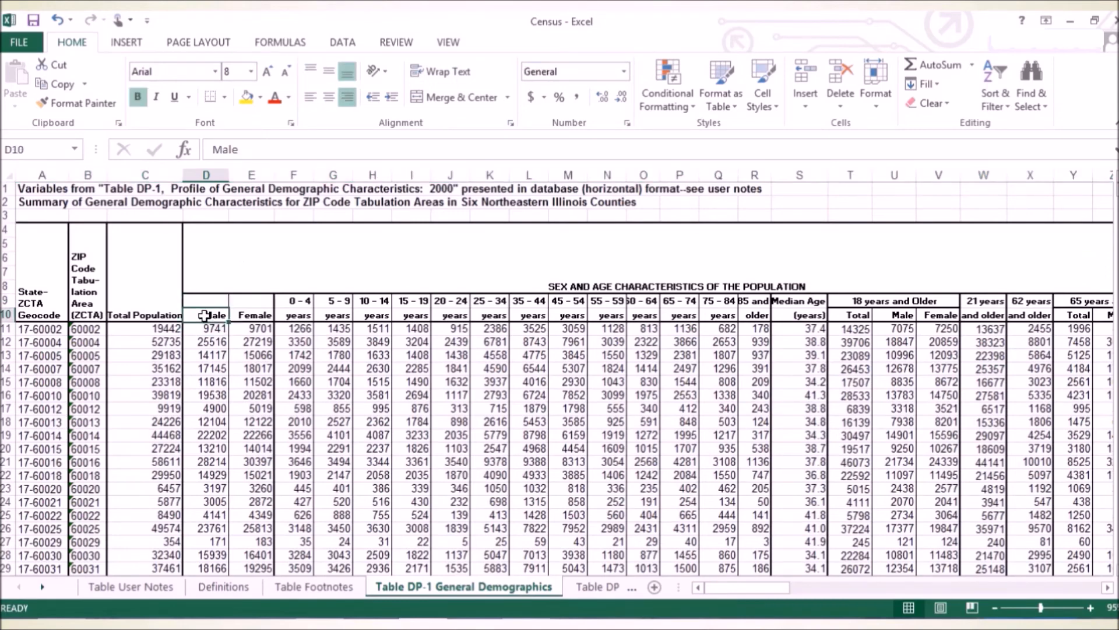
{"action": "left_click", "coordinate": [253, 315]}
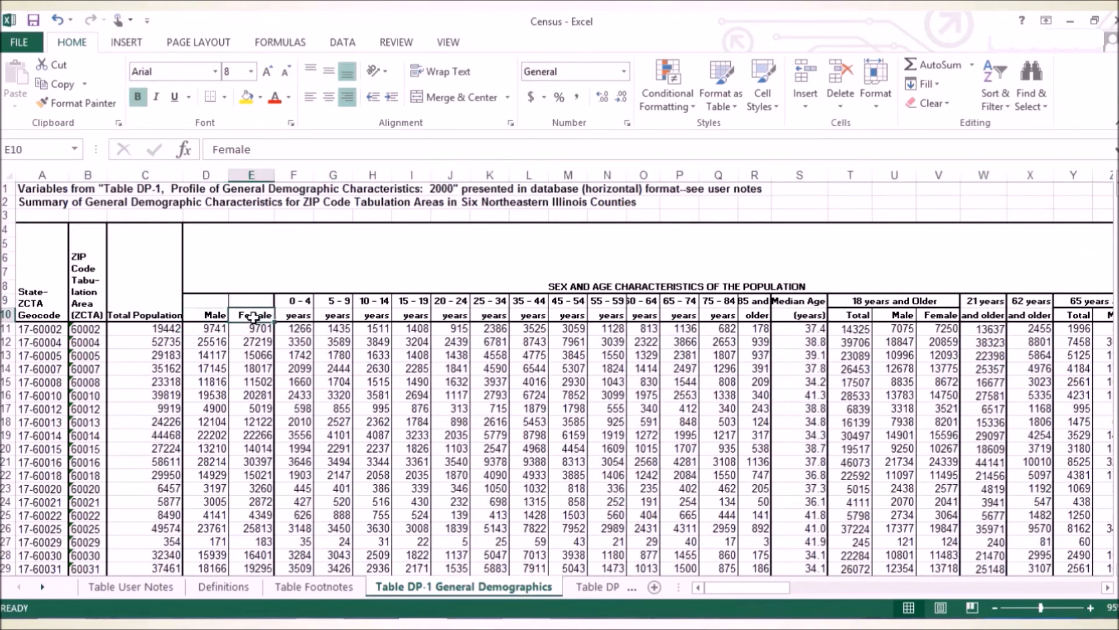
{"action": "left_click", "coordinate": [305, 317]}
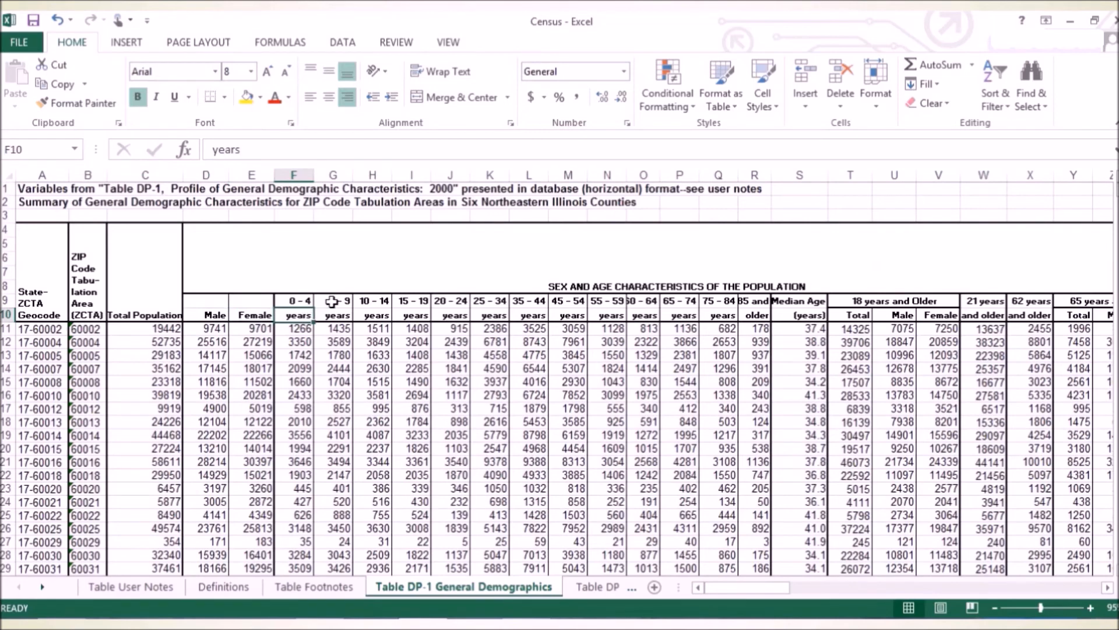
{"action": "left_click", "coordinate": [335, 315]}
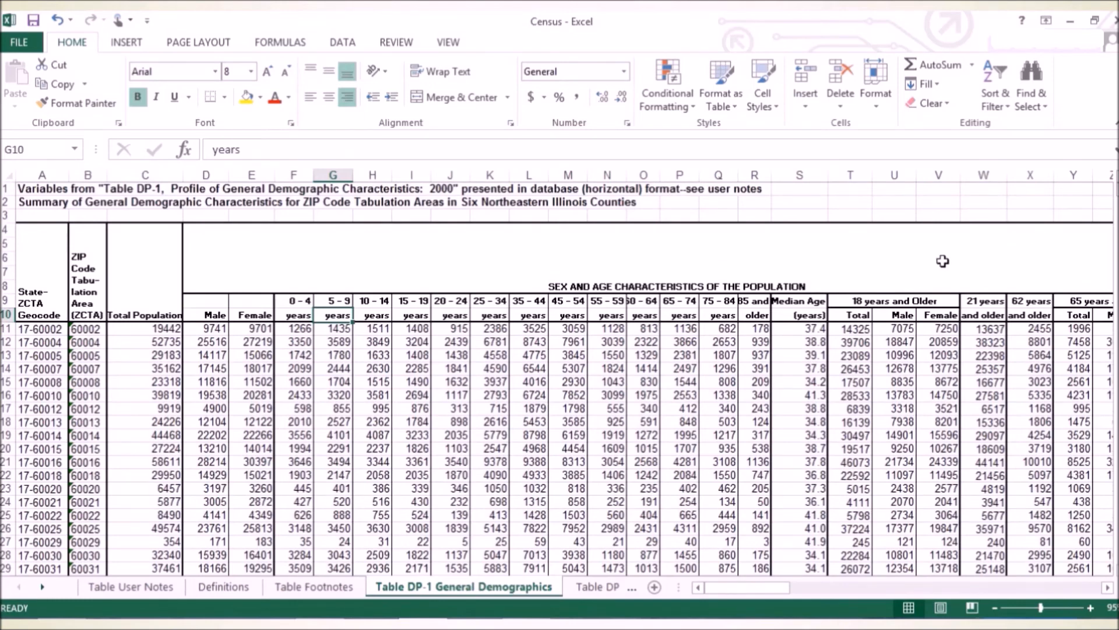
Look up row 200 with its column headers out of view, and return to the start of the sheet.
{"action": "scroll", "coordinate": [1041, 263], "scroll_direction": "down", "scroll_amount": 4}
{"action": "scroll", "coordinate": [1042, 263], "scroll_direction": "down", "scroll_amount": 20}
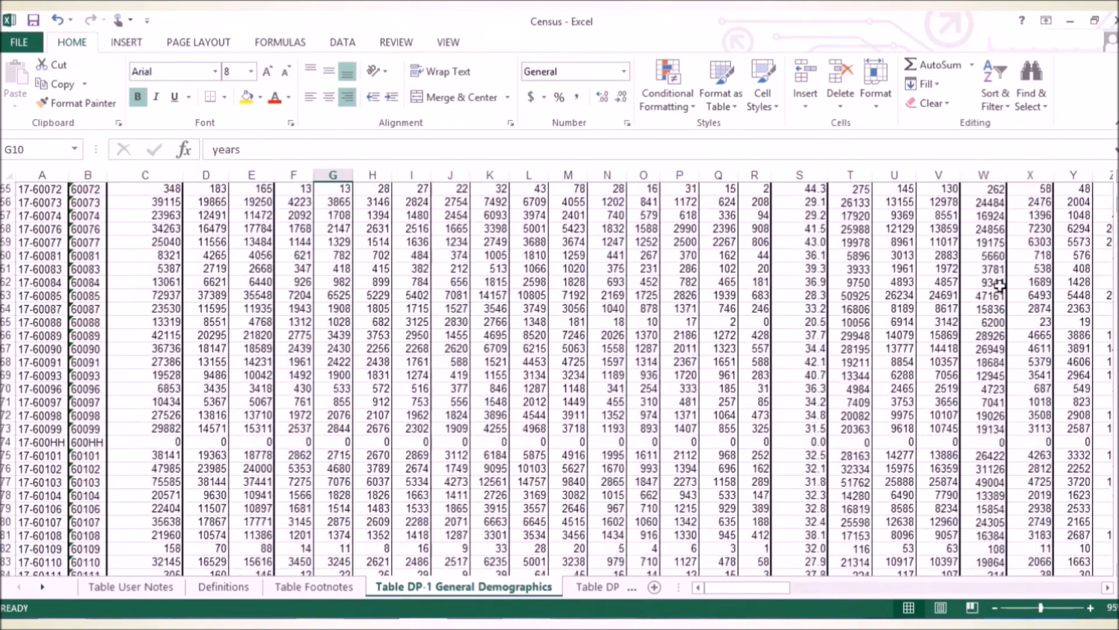
{"action": "scroll", "coordinate": [994, 296], "scroll_direction": "down", "scroll_amount": 18}
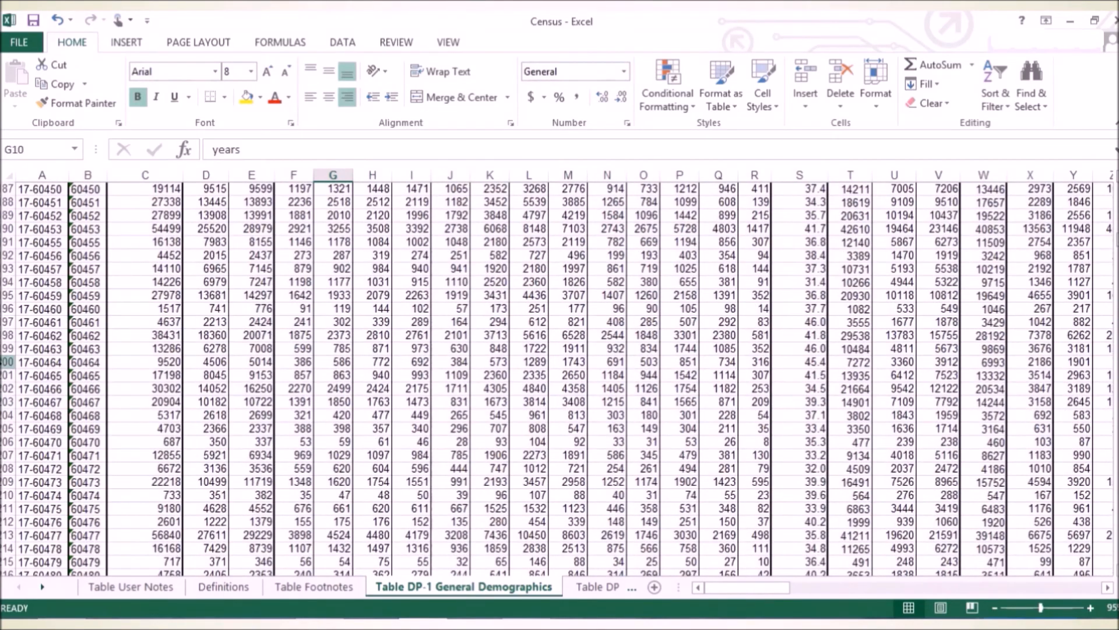
{"action": "left_click", "coordinate": [7, 362]}
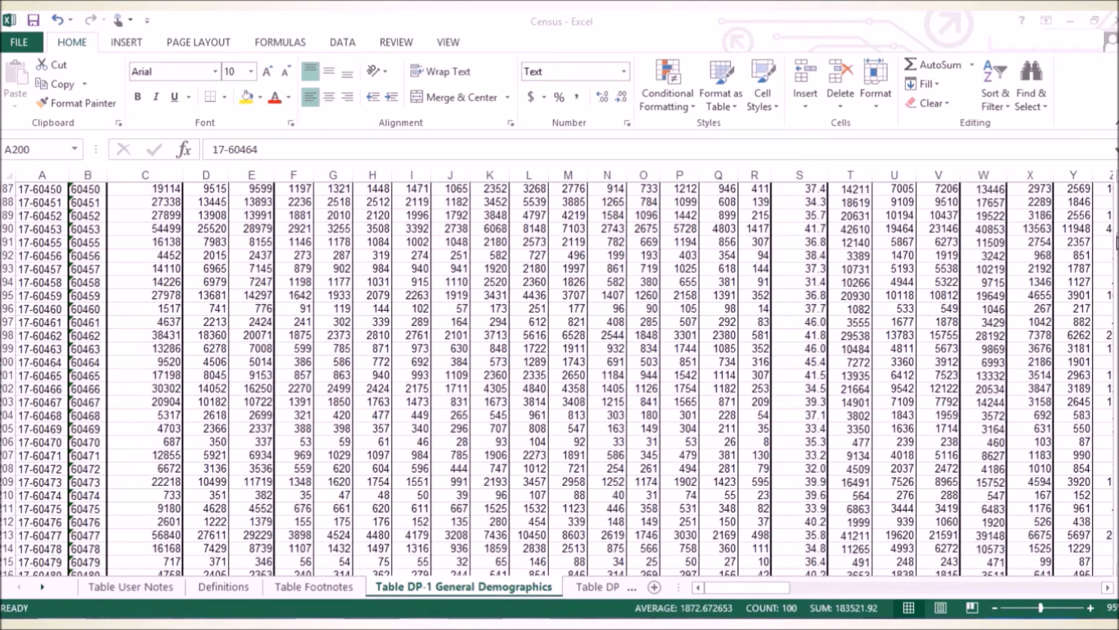
{"action": "left_click_drag", "start_coordinate": [1118, 241], "coordinate": [1118, 190]}
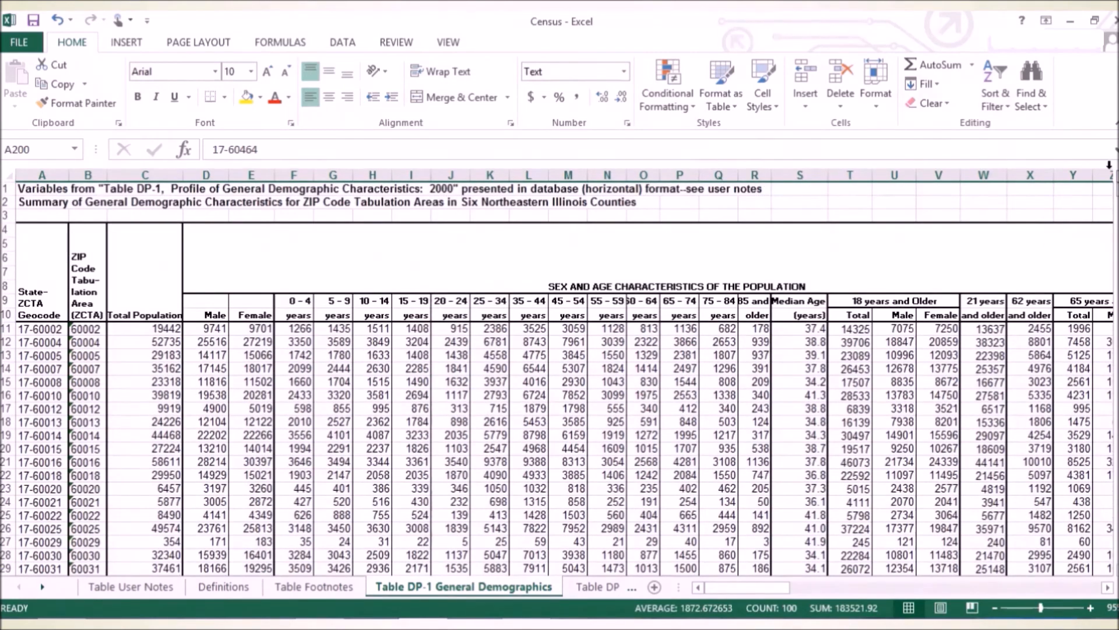
Freeze the header rows above row 11 with Freeze Panes.
{"action": "left_click", "coordinate": [447, 43]}
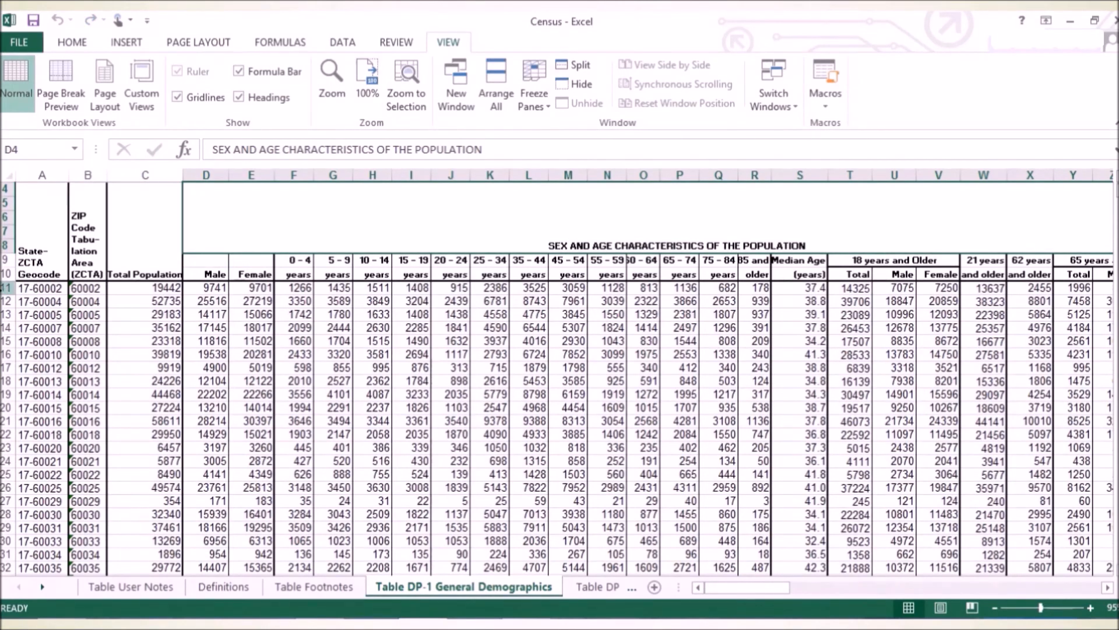
{"action": "left_click", "coordinate": [5, 288]}
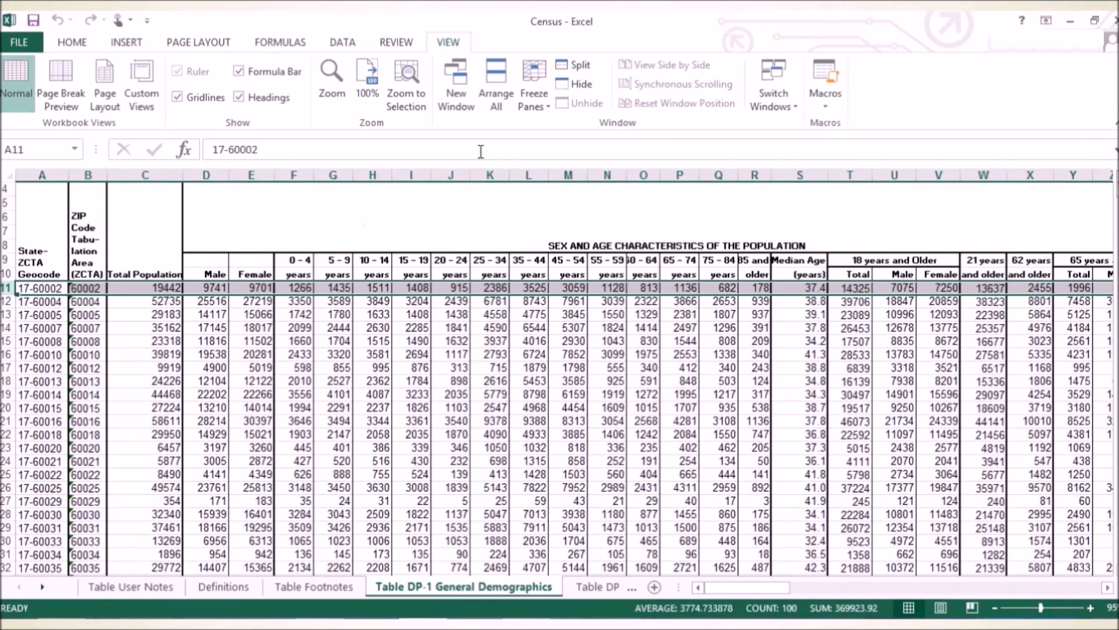
{"action": "left_click", "coordinate": [539, 103]}
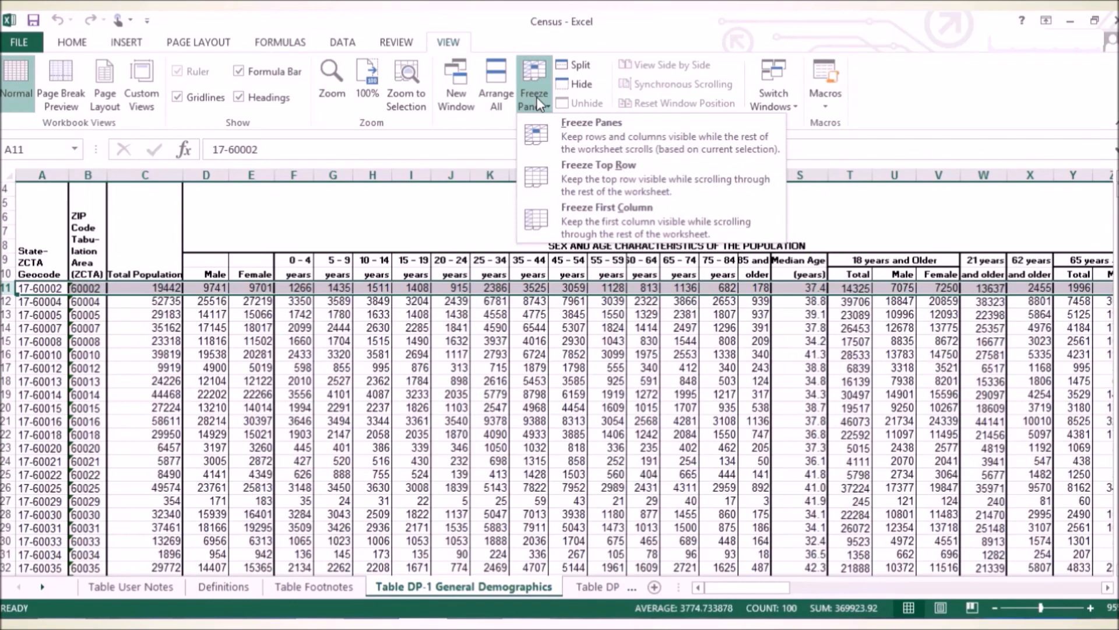
{"action": "left_click", "coordinate": [662, 136]}
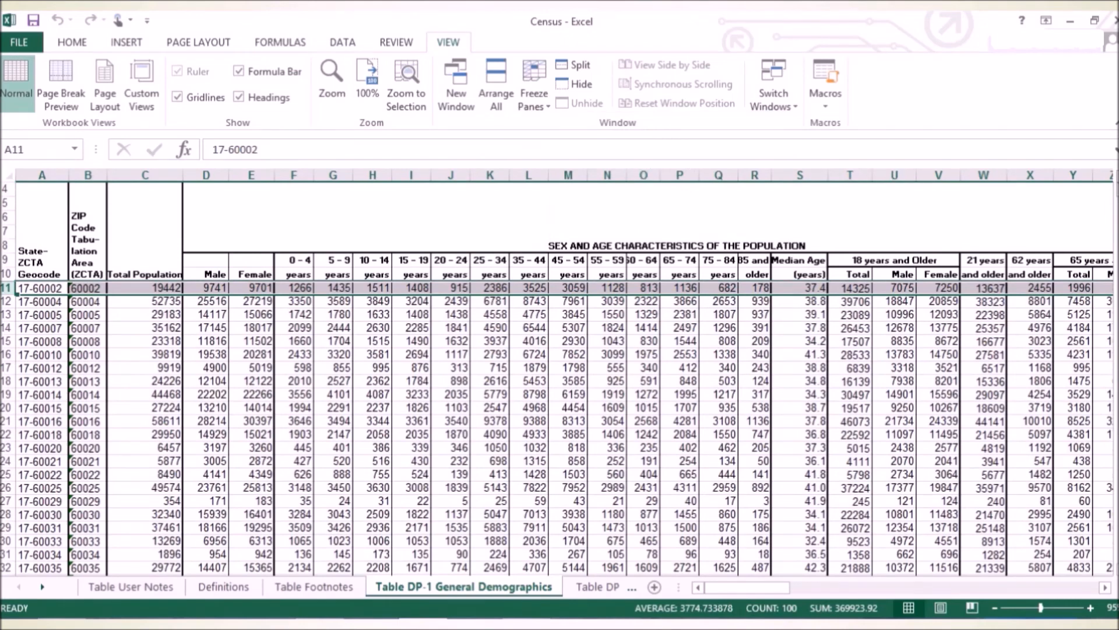
Read the data around row 200 against the frozen column headers.
{"action": "scroll", "coordinate": [557, 428], "scroll_direction": "down", "scroll_amount": 20}
{"action": "scroll", "coordinate": [557, 429], "scroll_direction": "down", "scroll_amount": 15}
{"action": "scroll", "coordinate": [557, 429], "scroll_direction": "down", "scroll_amount": 15}
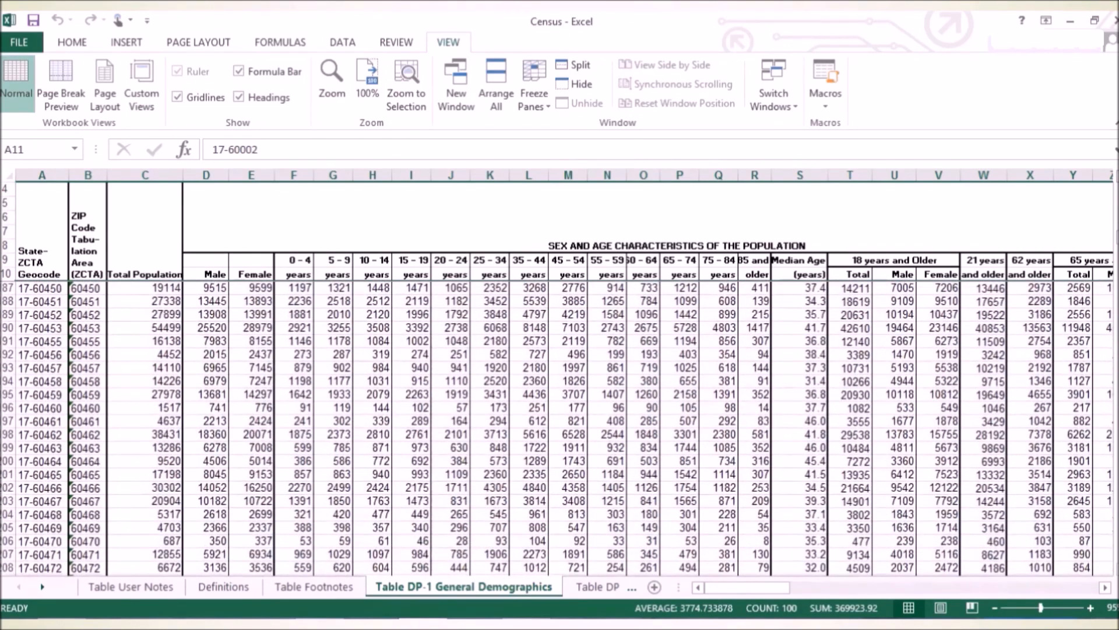
{"action": "left_click", "coordinate": [7, 461]}
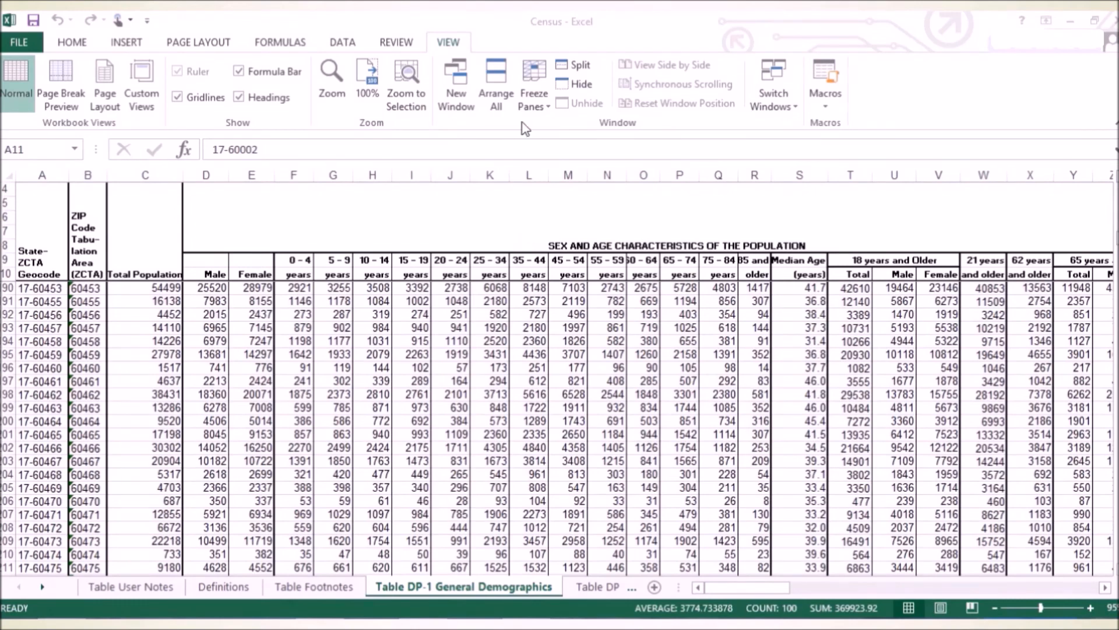
Unfreeze the header rows and freeze columns A to C instead, using column D as the boundary.
{"action": "left_click", "coordinate": [533, 87]}
{"action": "left_click", "coordinate": [534, 93]}
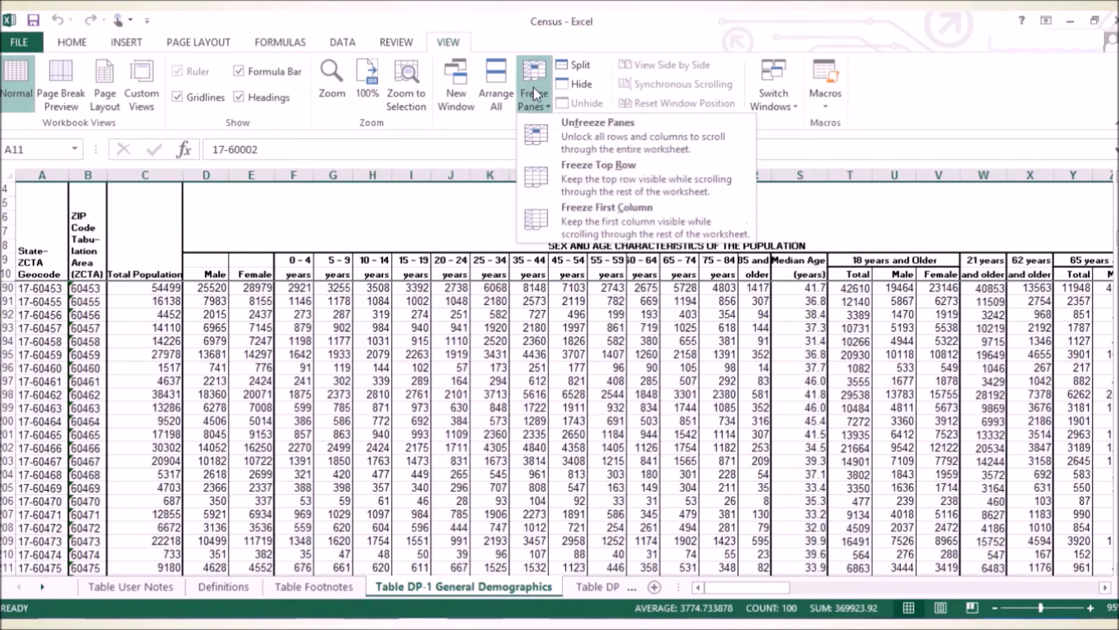
{"action": "left_click", "coordinate": [556, 124]}
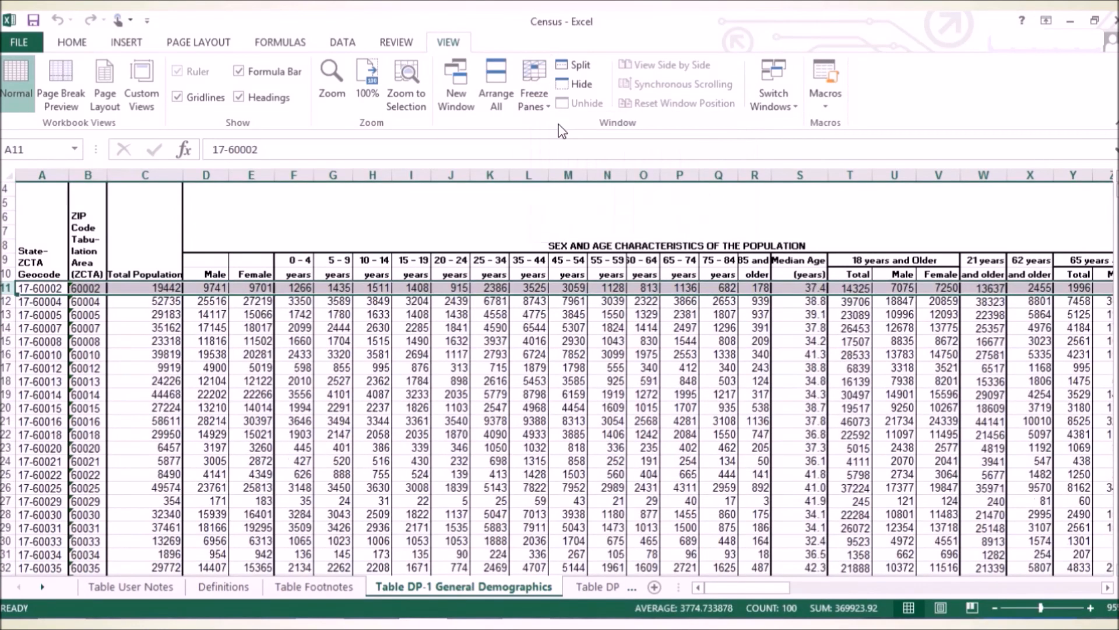
{"action": "left_click", "coordinate": [216, 171]}
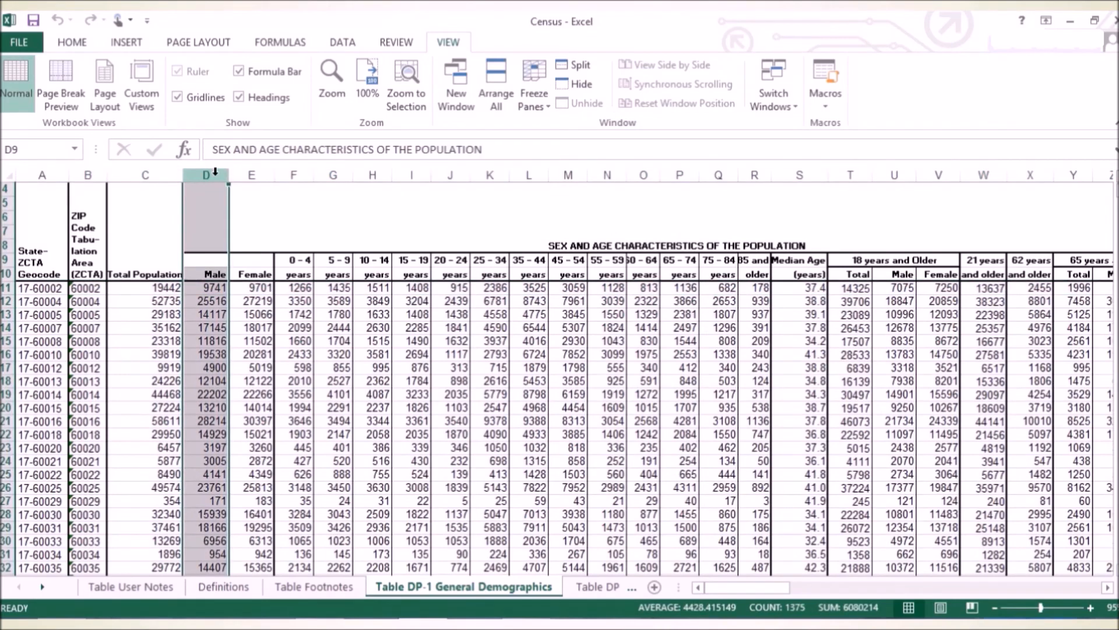
{"action": "left_click", "coordinate": [528, 91]}
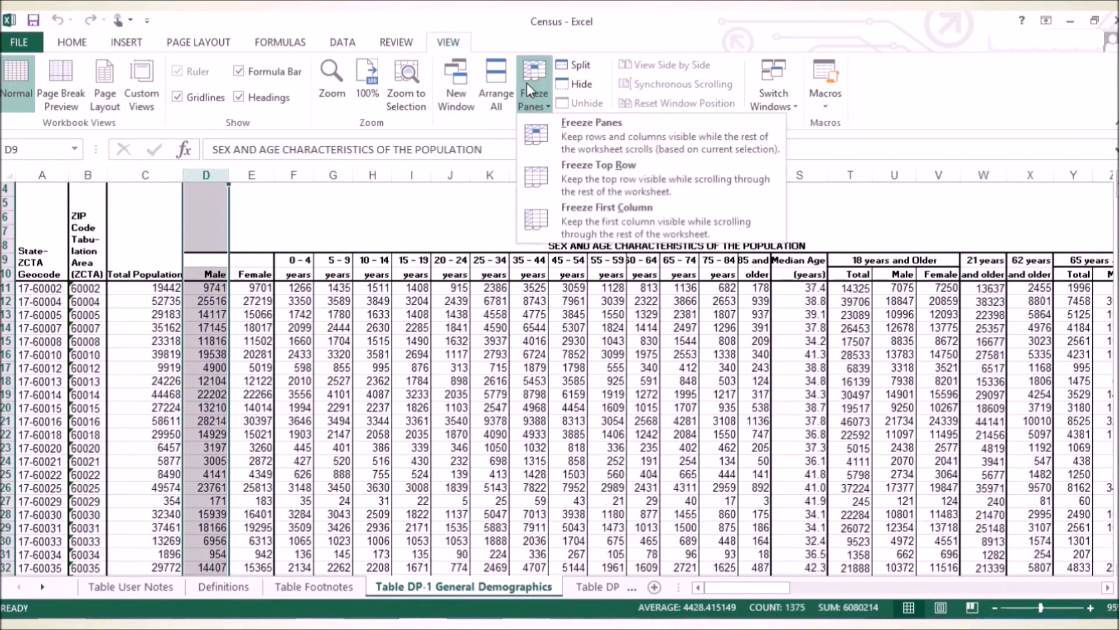
{"action": "left_click", "coordinate": [622, 129]}
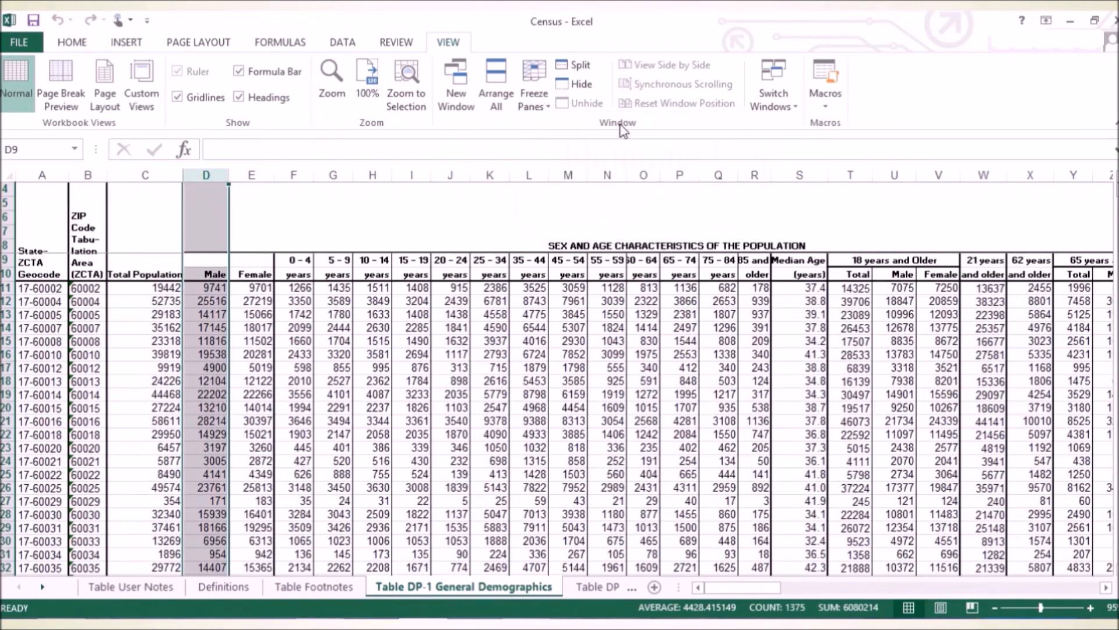
Check the far columns of the table against frozen columns A to C, and unfreeze the panes.
{"action": "left_click_drag", "start_coordinate": [732, 593], "coordinate": [1054, 594]}
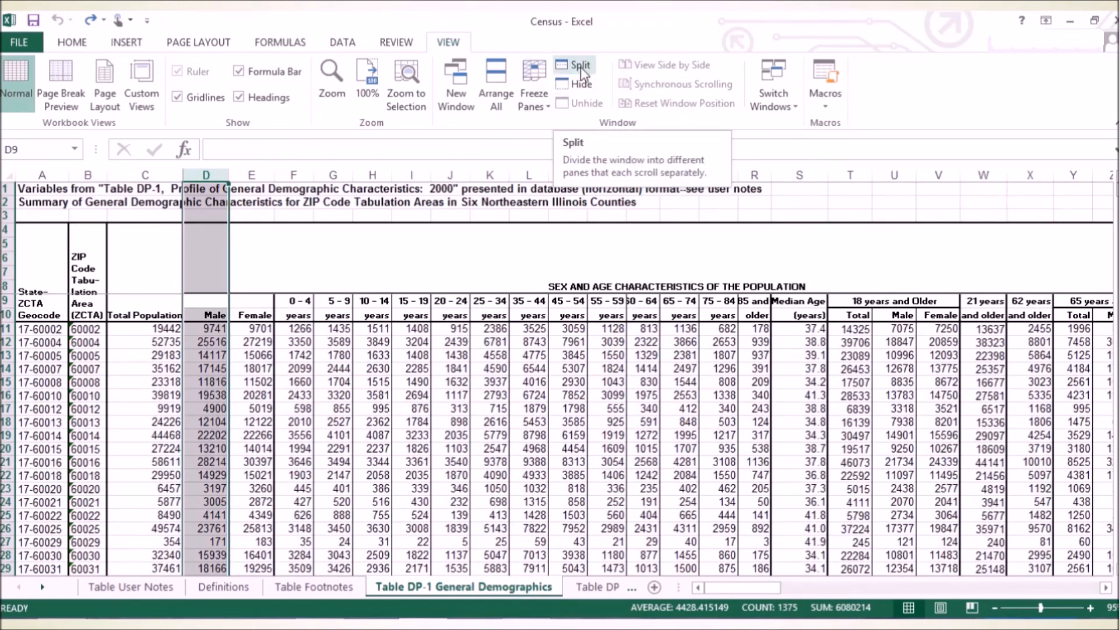
{"action": "left_click", "coordinate": [539, 113]}
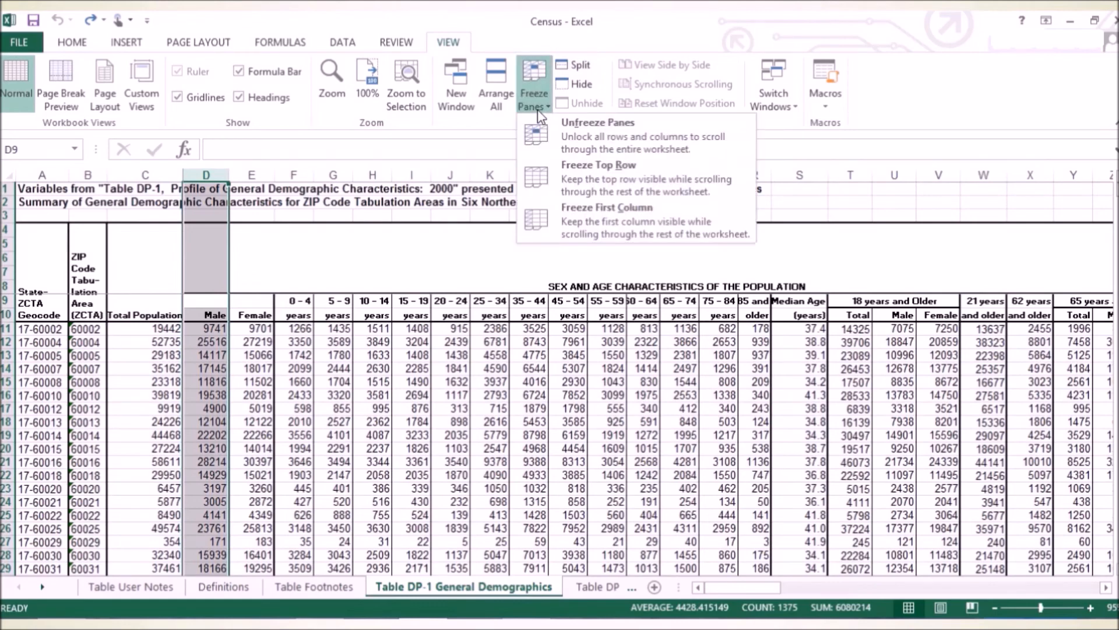
{"action": "left_click", "coordinate": [610, 143]}
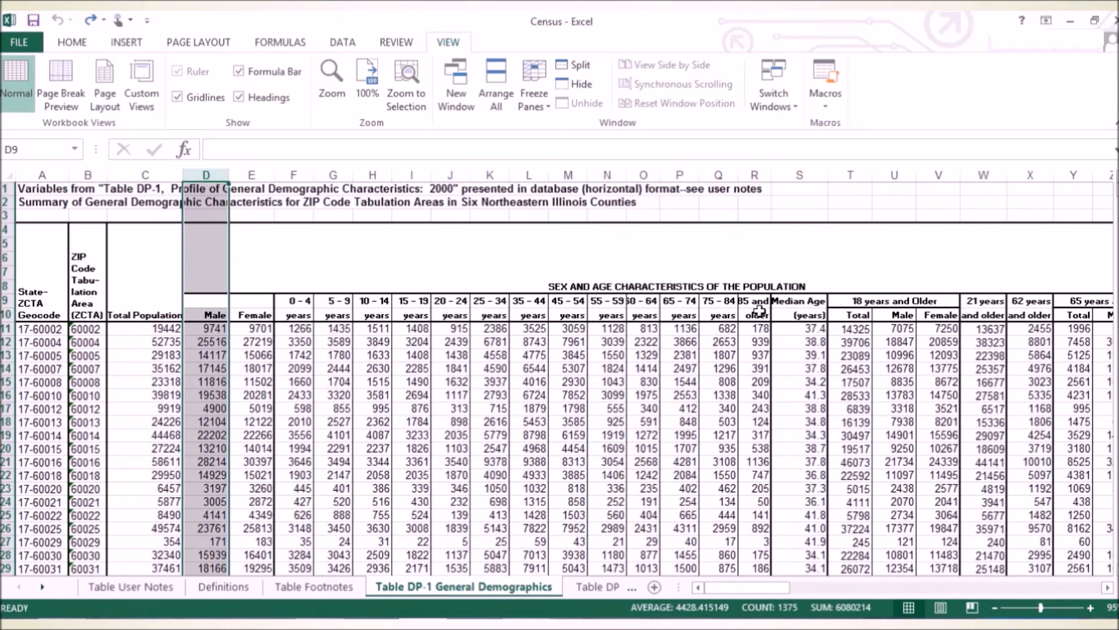
Split the worksheet window into two separately scrolling panes at row 35.
{"action": "scroll", "coordinate": [198, 429], "scroll_direction": "down", "scroll_amount": 1}
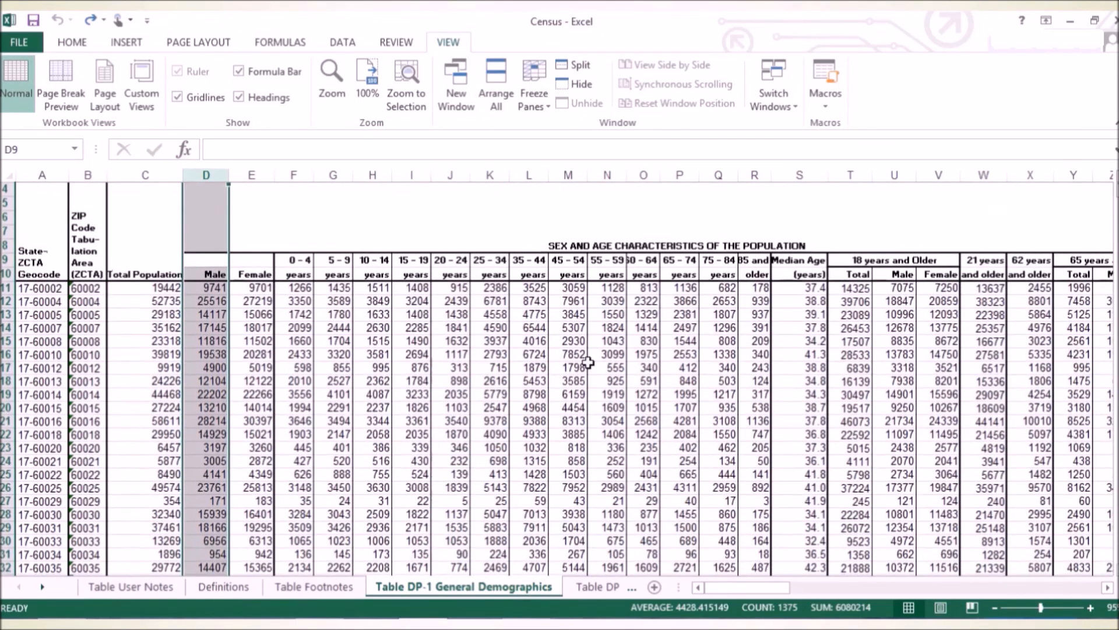
{"action": "scroll", "coordinate": [583, 364], "scroll_direction": "down", "scroll_amount": 2}
{"action": "scroll", "coordinate": [583, 364], "scroll_direction": "down", "scroll_amount": 2}
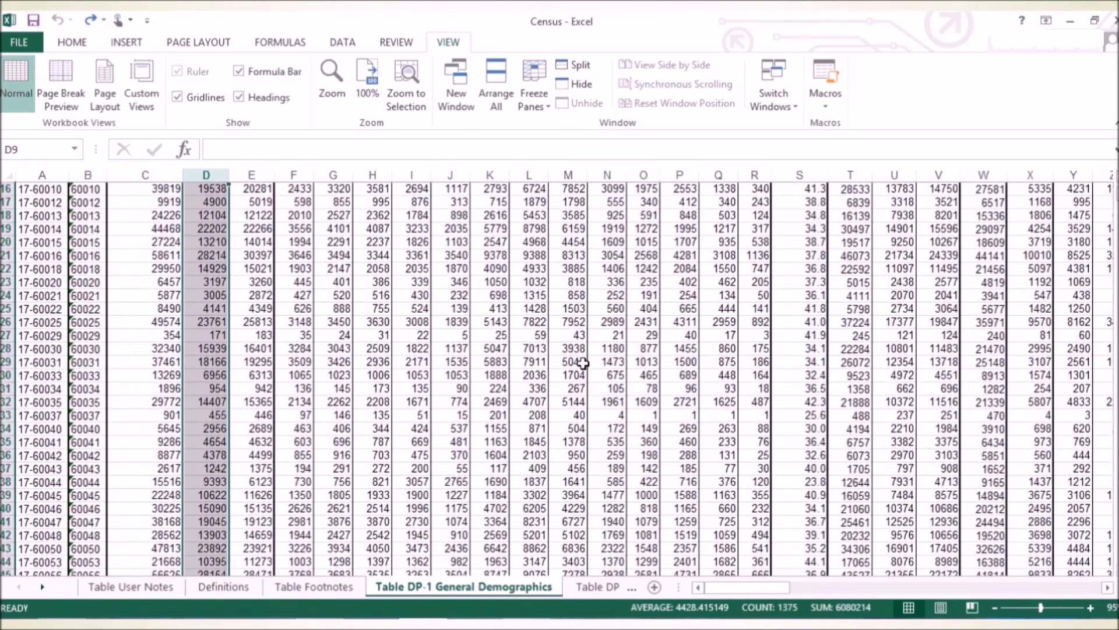
{"action": "scroll", "coordinate": [583, 364], "scroll_direction": "down", "scroll_amount": 1}
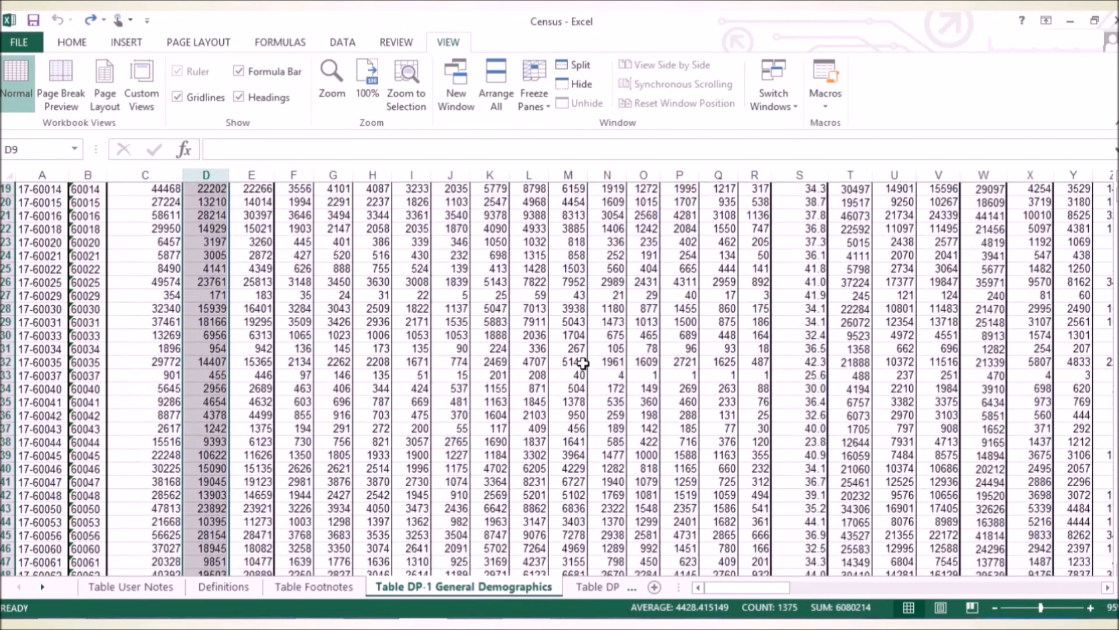
{"action": "left_click", "coordinate": [5, 402]}
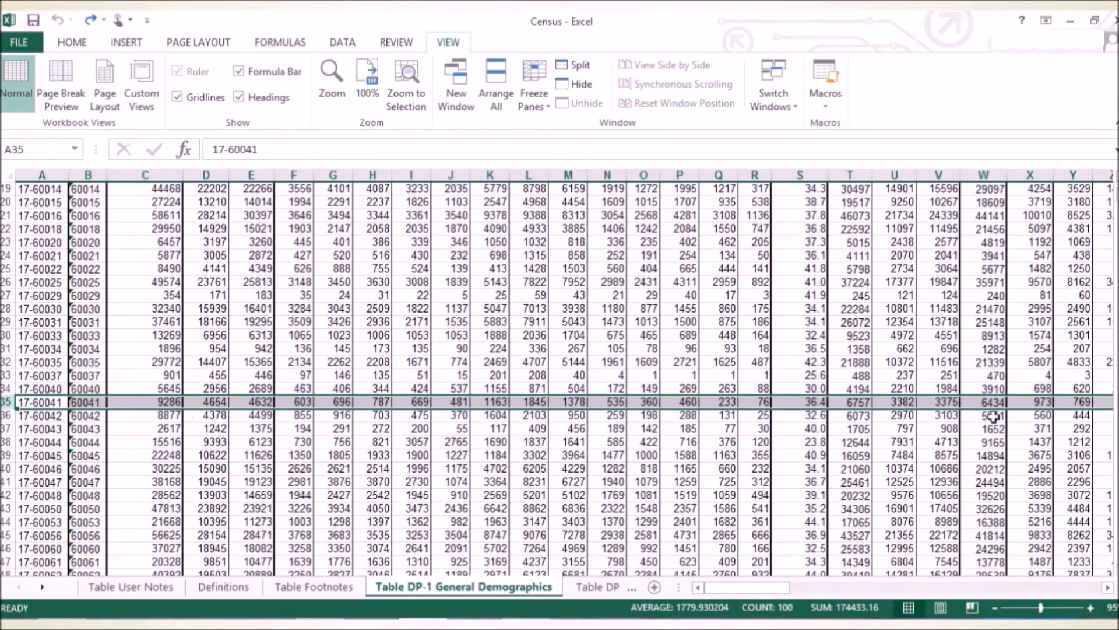
{"action": "left_click", "coordinate": [583, 68]}
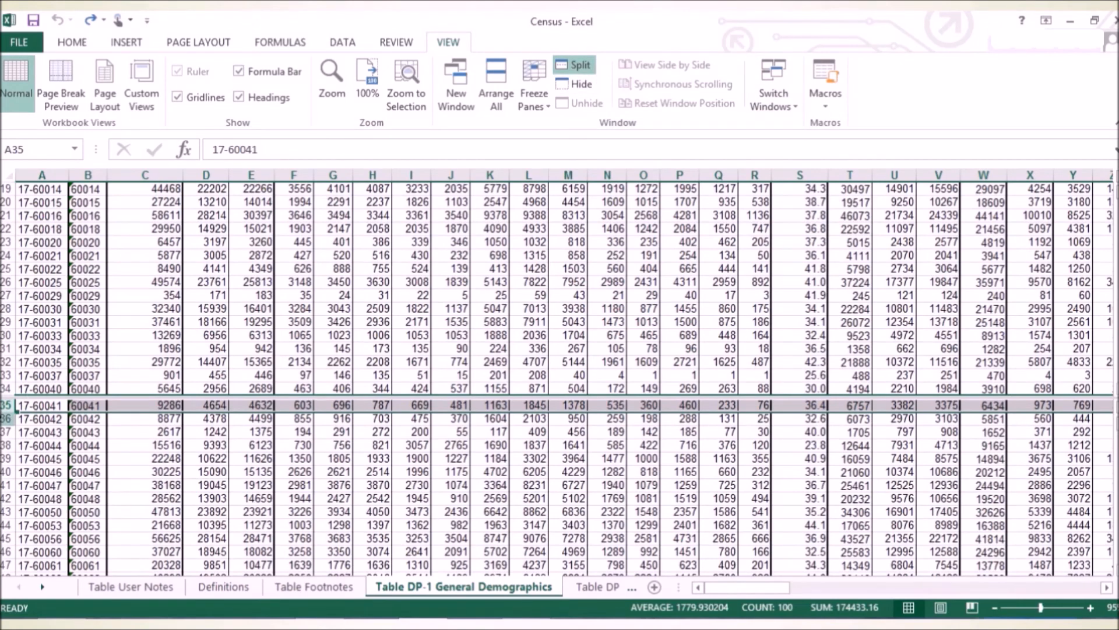
Bring the rows around 250 into view in the upper pane to compare them with row 35 onward.
{"action": "left_click", "coordinate": [365, 304]}
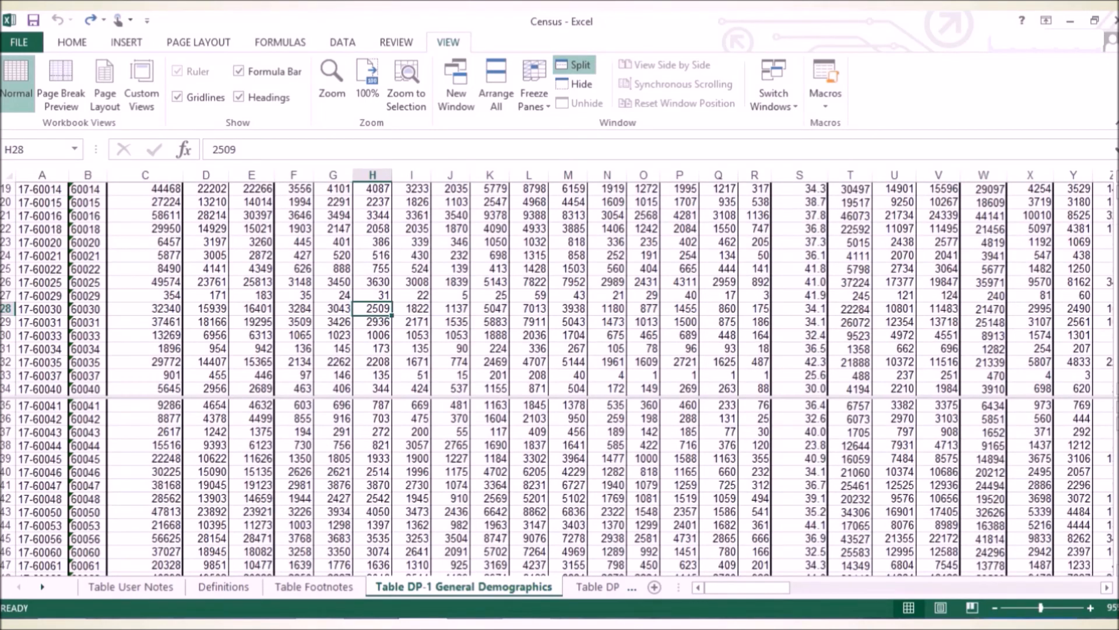
{"action": "left_click_drag", "start_coordinate": [1117, 193], "coordinate": [1118, 222]}
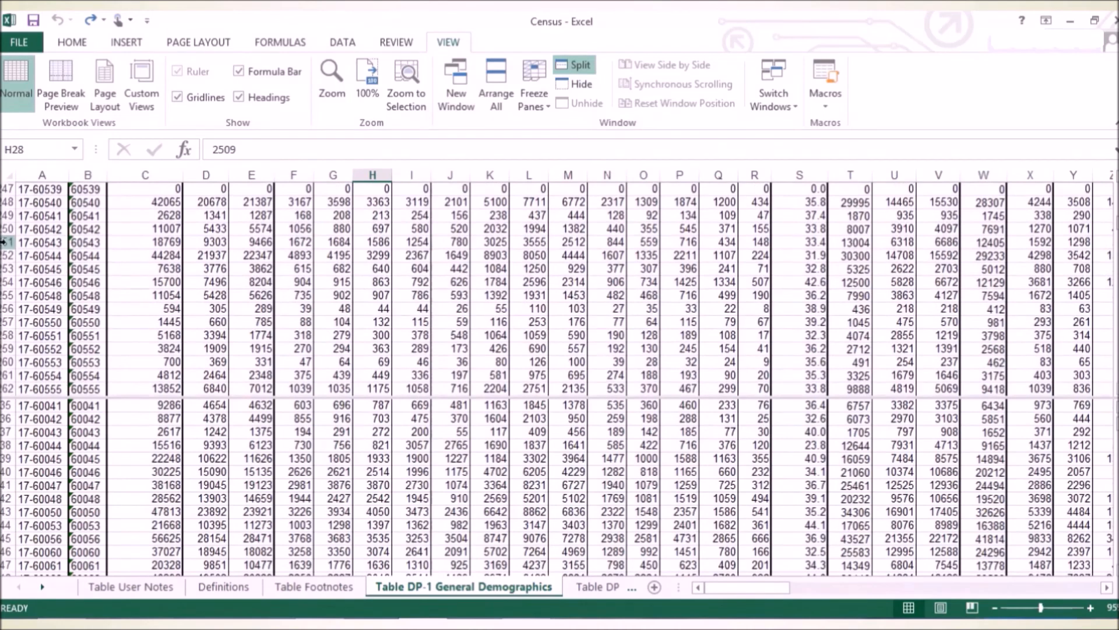
Compare row 250 in the upper pane with row 1020 in the lower pane, and remove the split.
{"action": "left_click", "coordinate": [8, 229]}
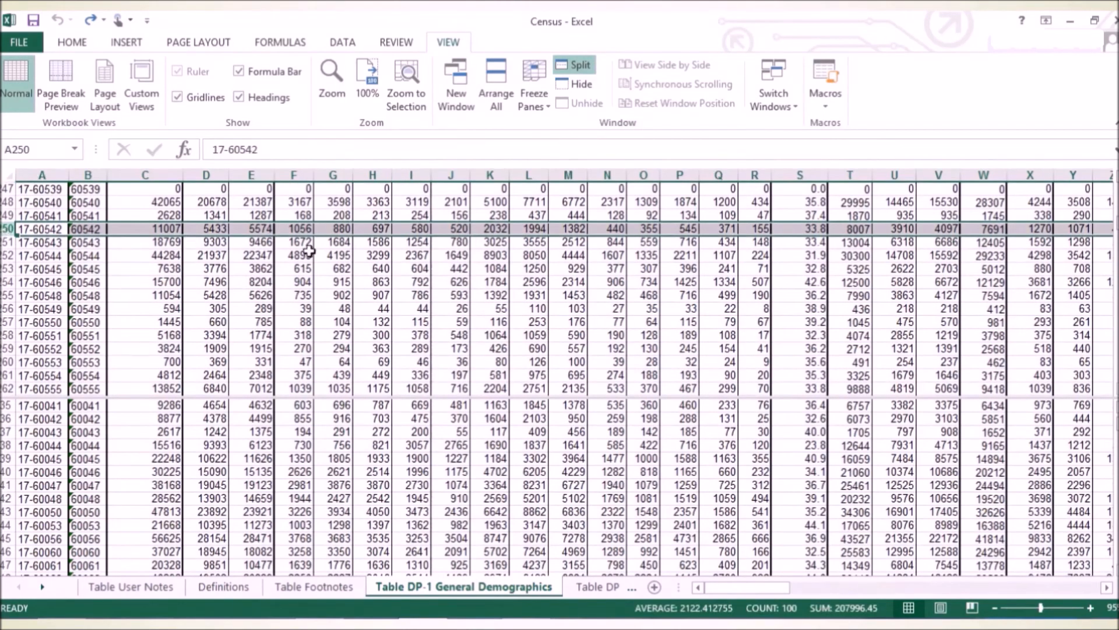
{"action": "left_click_drag", "start_coordinate": [1117, 423], "coordinate": [1117, 522]}
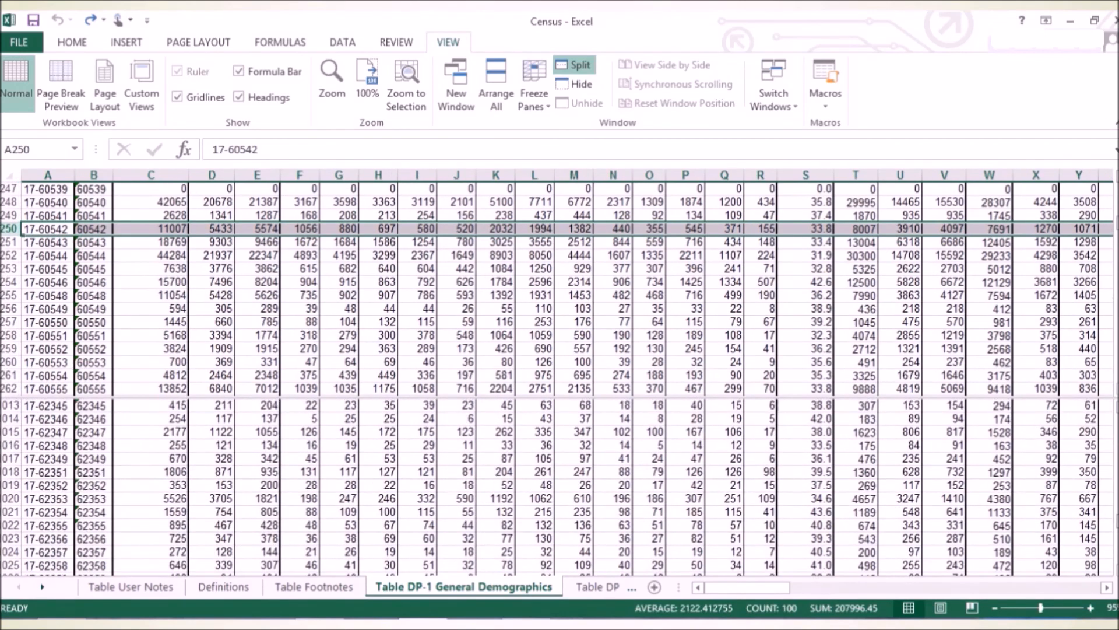
{"action": "left_click", "coordinate": [3, 499]}
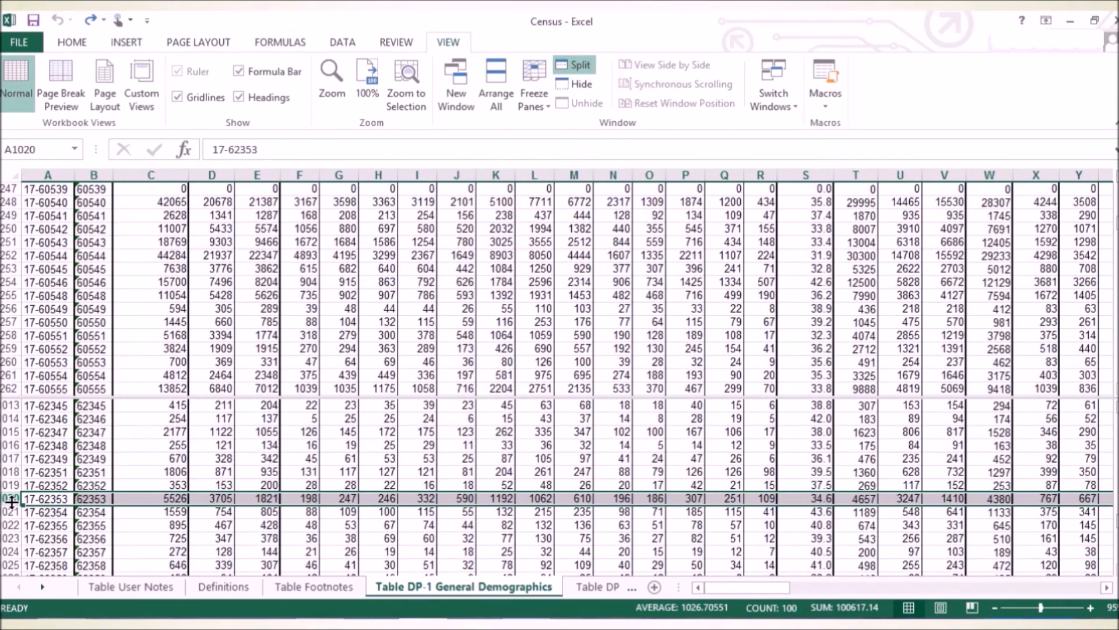
{"action": "left_click", "coordinate": [6, 229]}
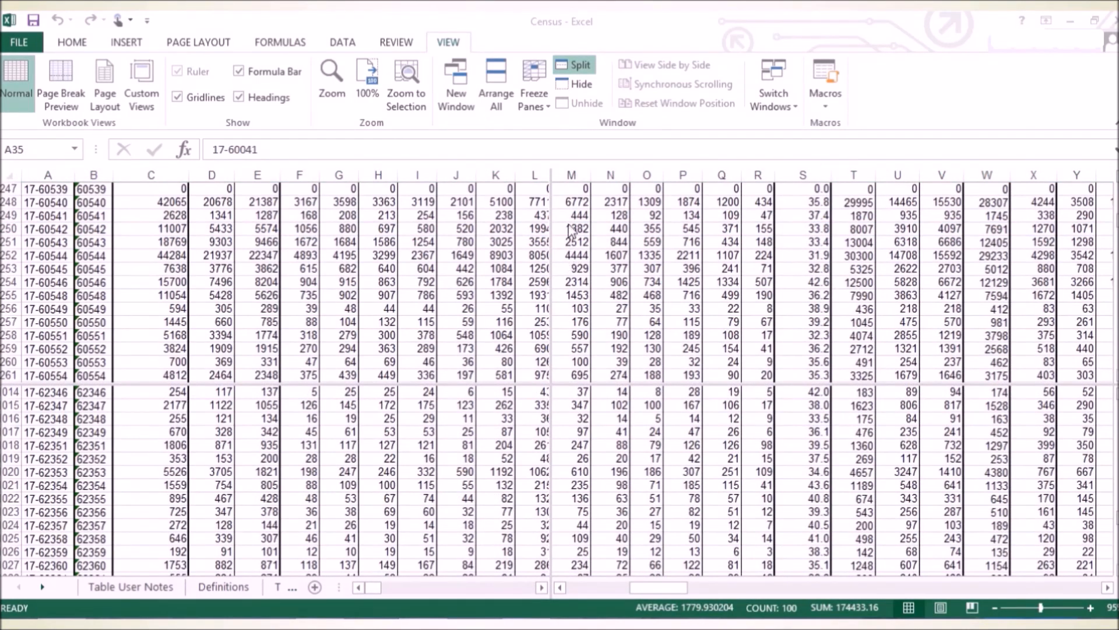
{"action": "left_click", "coordinate": [579, 68]}
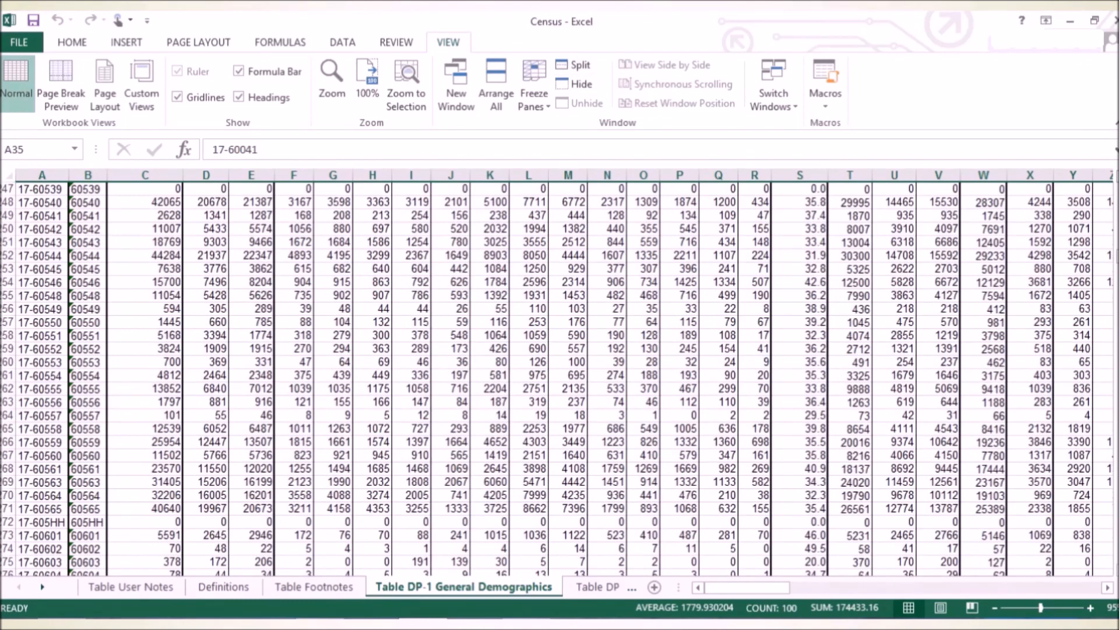
Split the worksheet window at column M so its two sides scroll sideways separately.
{"action": "scroll", "coordinate": [1107, 226], "scroll_direction": "up", "scroll_amount": 15}
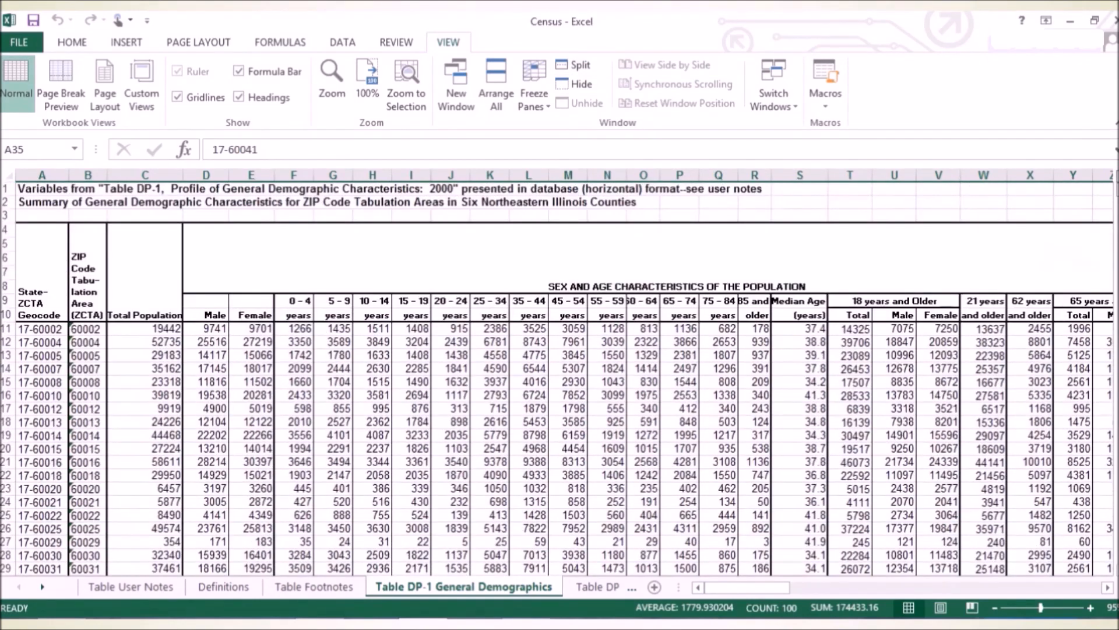
{"action": "left_click", "coordinate": [564, 174]}
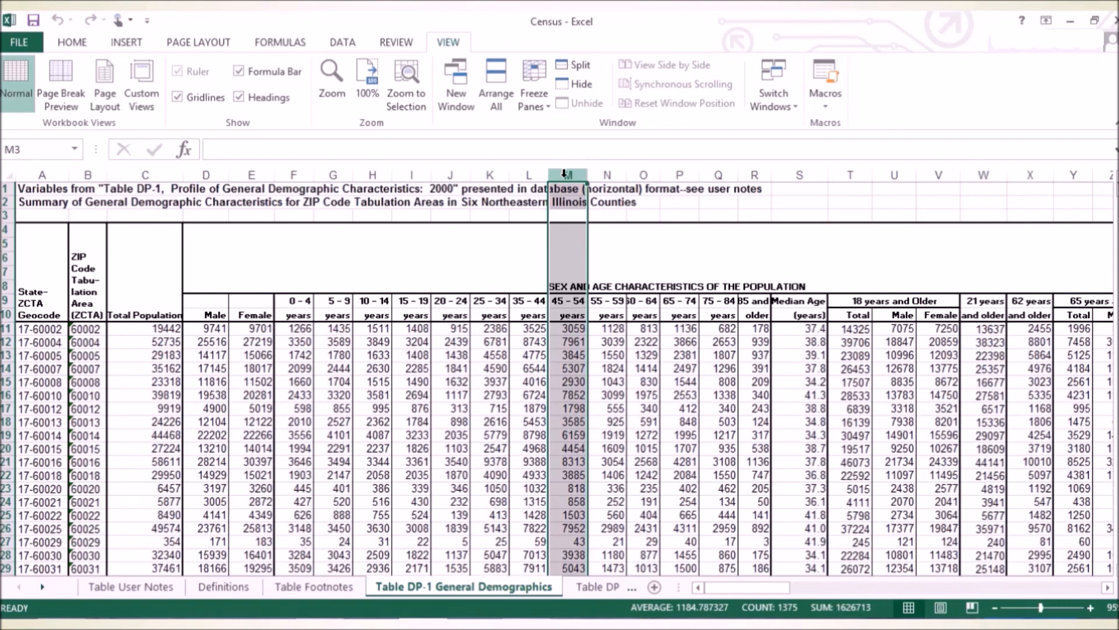
{"action": "left_click", "coordinate": [576, 69]}
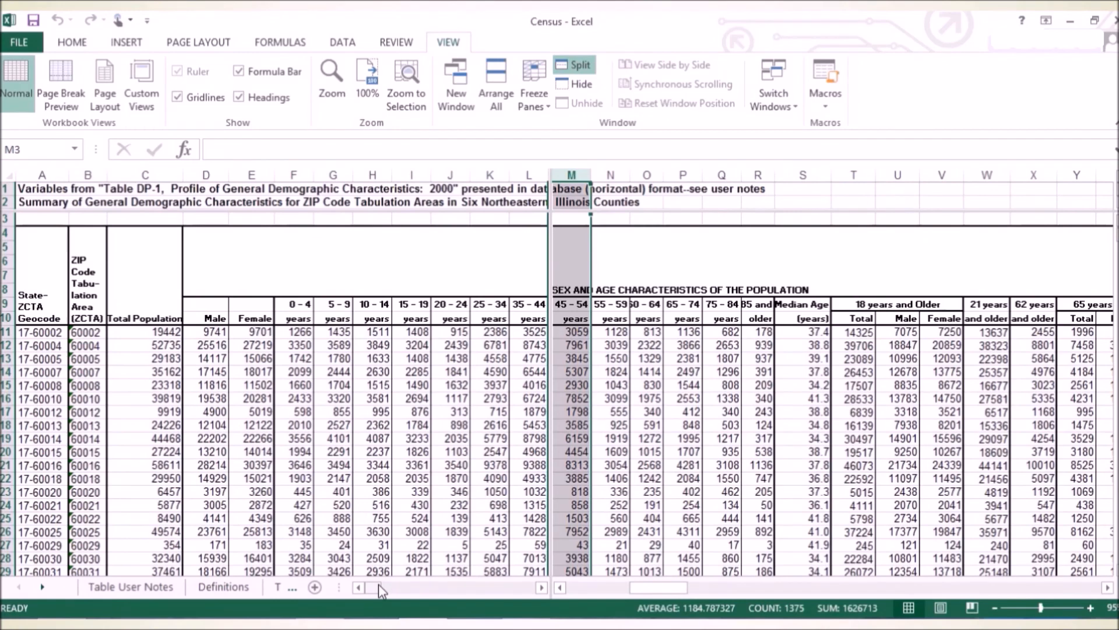
Bring columns AG onward into view beside columns A to L, and remove the column split.
{"action": "mouse_move", "coordinate": [379, 584]}
{"action": "left_mouse_down"}
{"action": "mouse_move", "coordinate": [482, 593]}
{"action": "mouse_move", "coordinate": [373, 588]}
{"action": "left_mouse_up"}
{"action": "left_click_drag", "start_coordinate": [659, 588], "coordinate": [757, 598]}
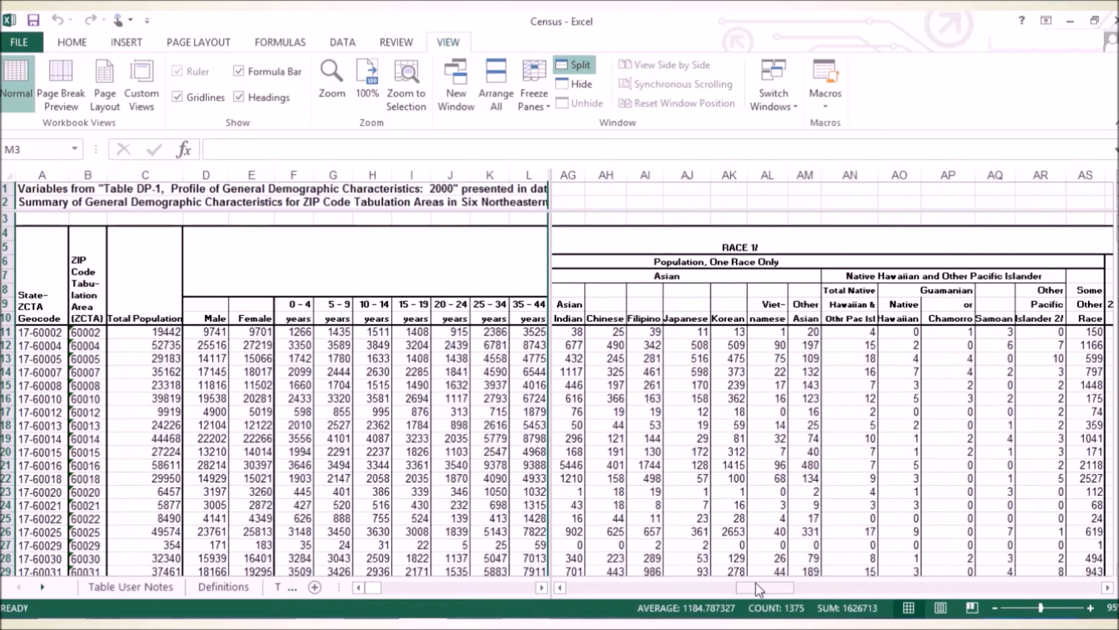
{"action": "left_click", "coordinate": [583, 66]}
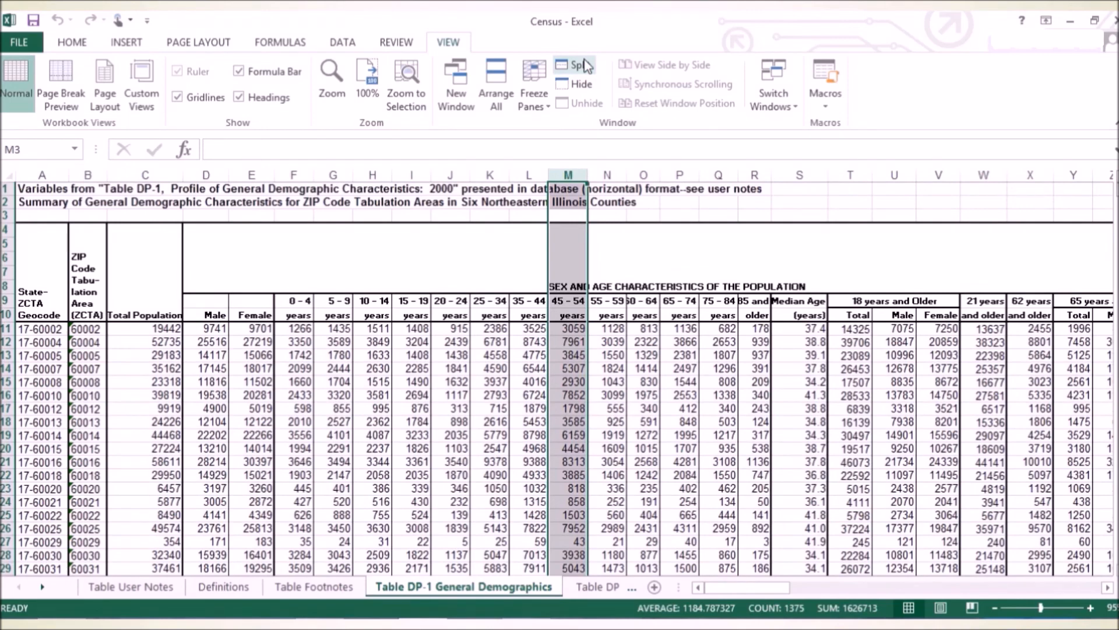
Add filter controls to the column headings in row 10 of the General Demographics table.
{"action": "left_click", "coordinate": [340, 44]}
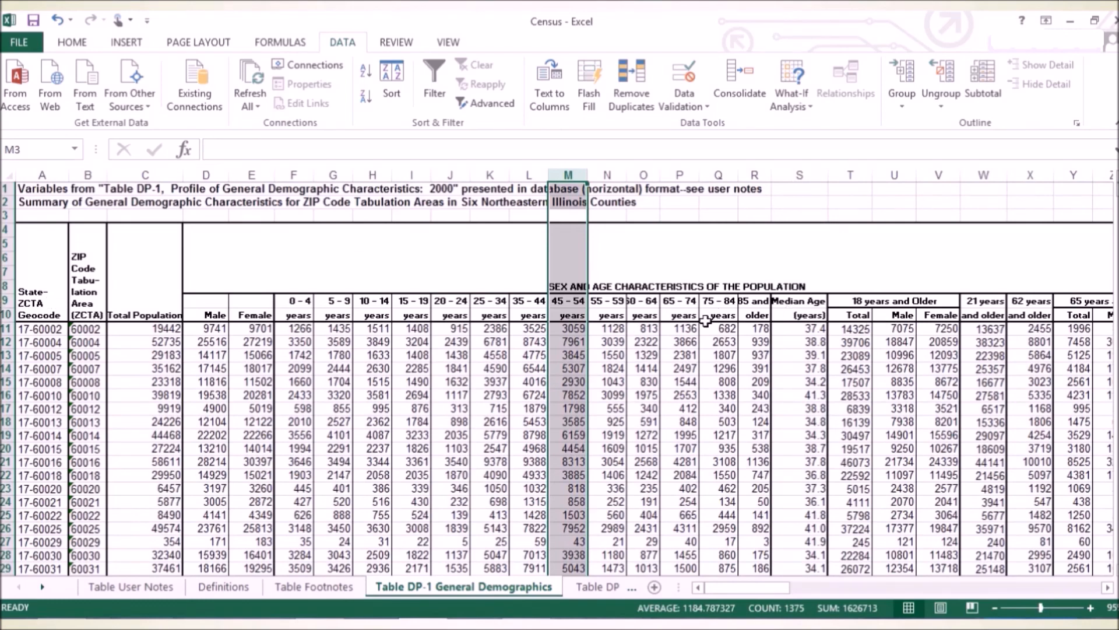
{"action": "left_click", "coordinate": [4, 315]}
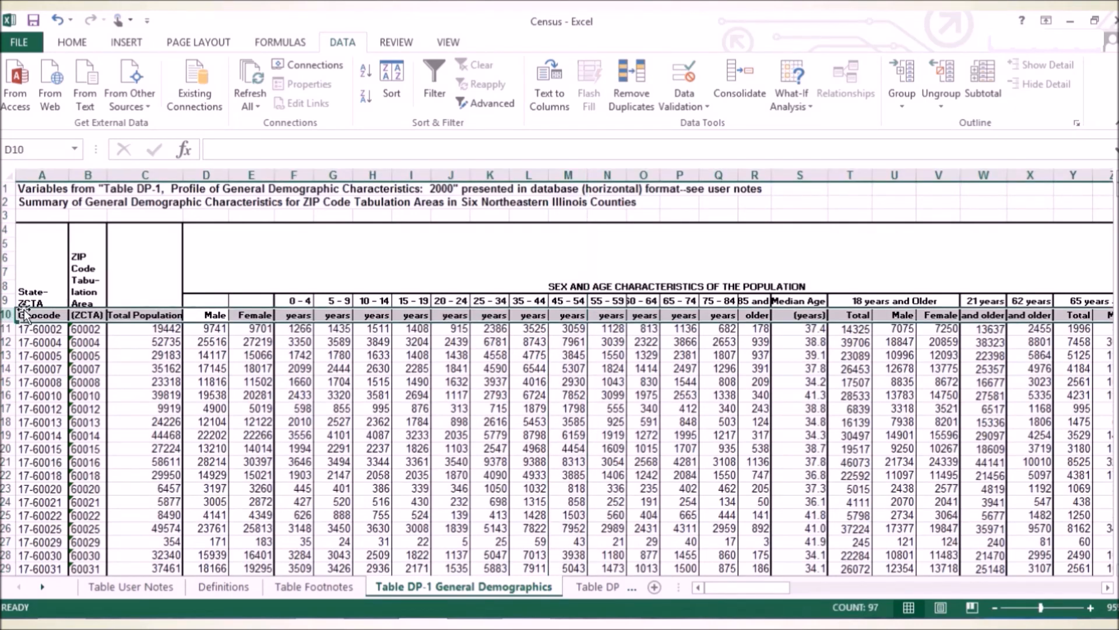
{"action": "left_click", "coordinate": [440, 76]}
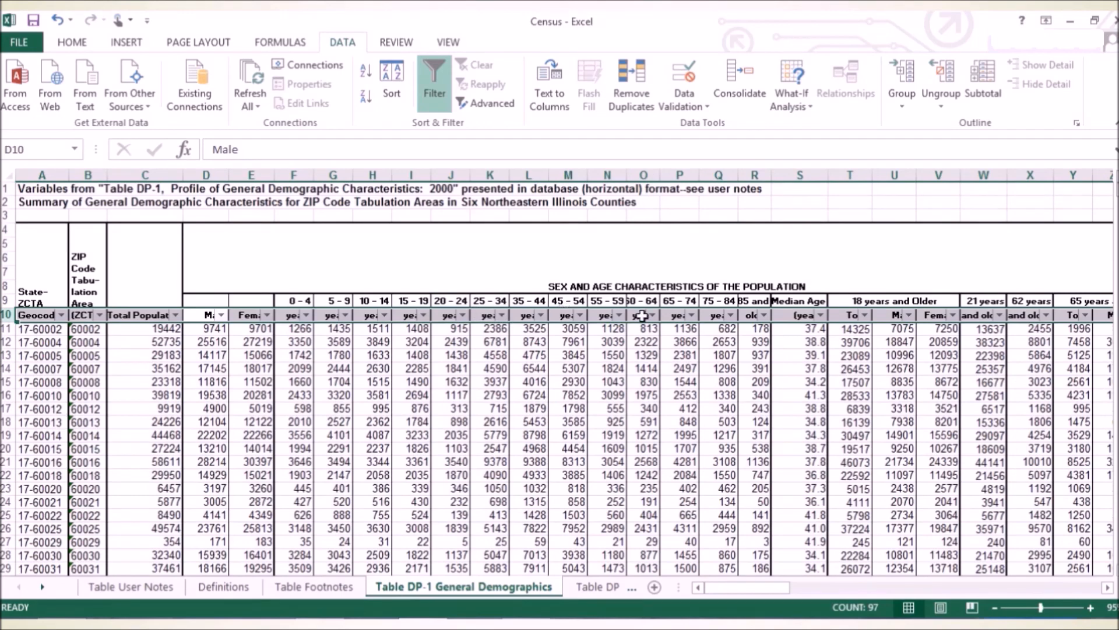
Filter the Median Age column to rows greater than or equal to 50.
{"action": "left_click", "coordinate": [821, 315]}
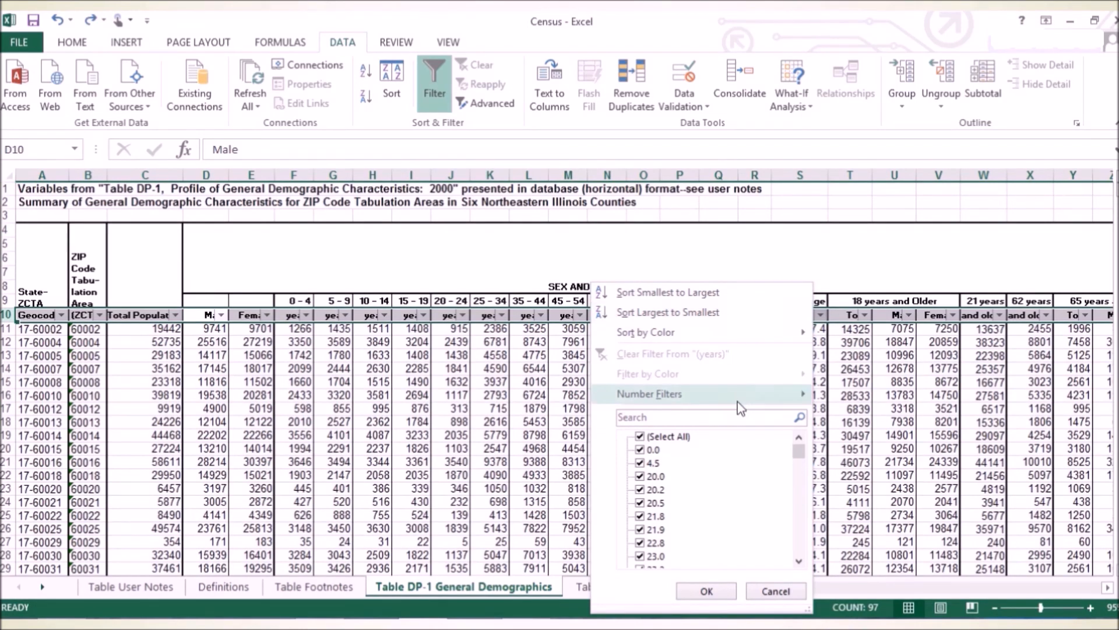
{"action": "mouse_move", "coordinate": [738, 403]}
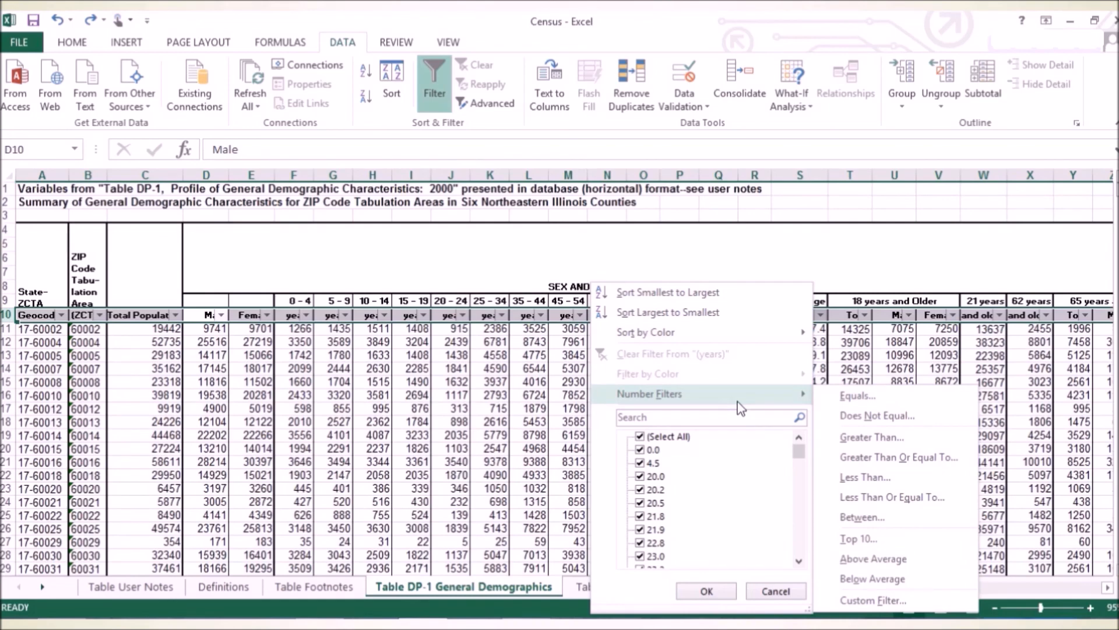
{"action": "left_click", "coordinate": [886, 464]}
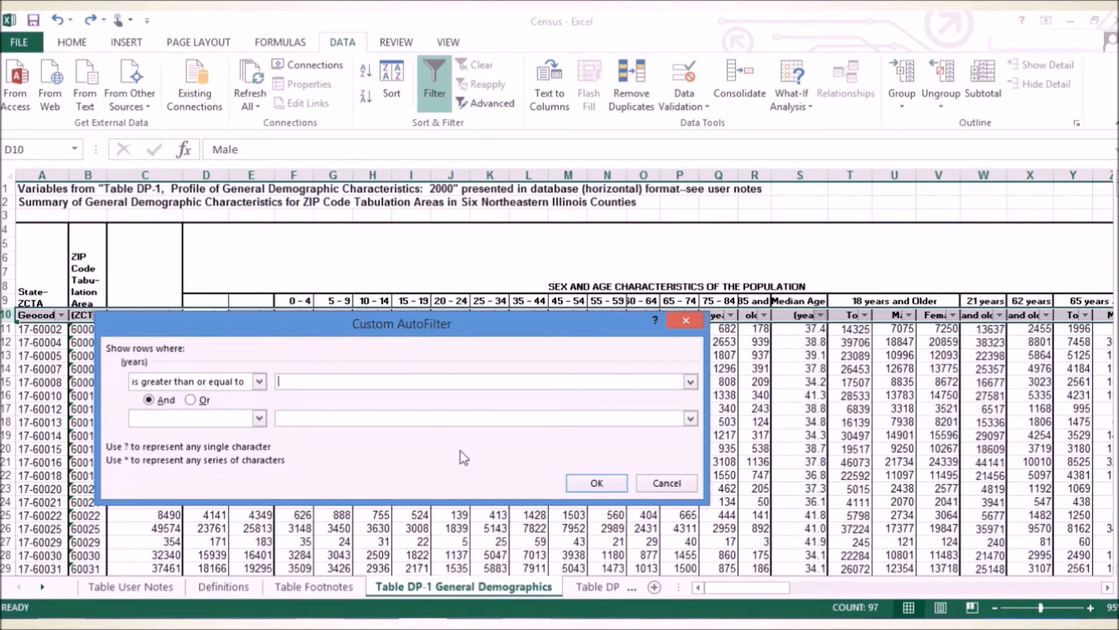
{"action": "type", "text": "50"}
{"action": "left_click", "coordinate": [592, 483]}
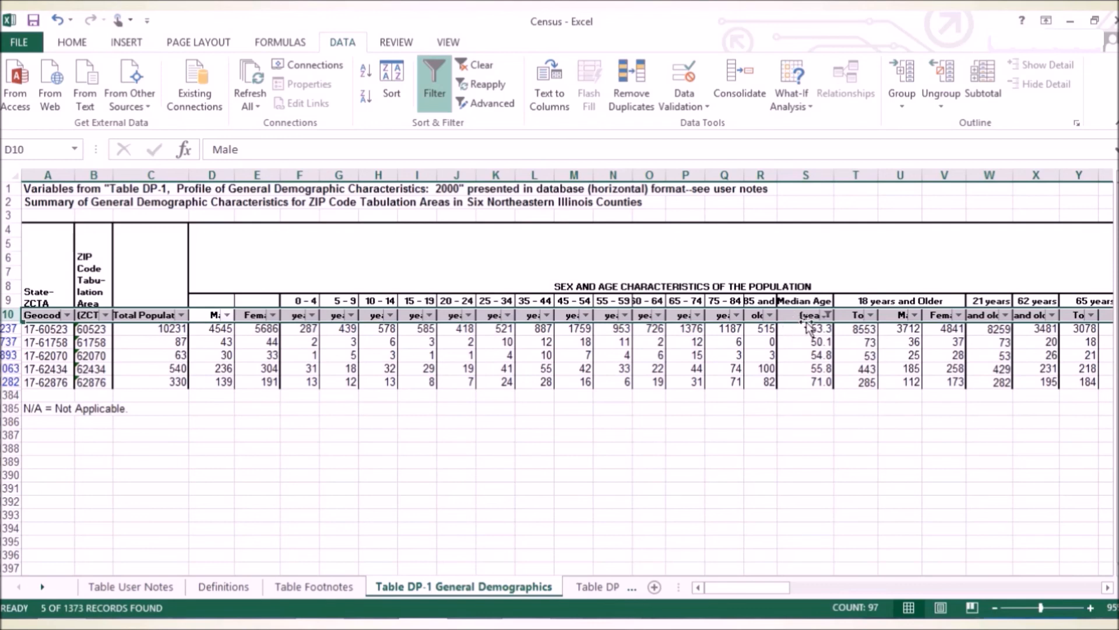
Apply a custom filter on Median Age for values greater than or equal to 42 and less than 45.
{"action": "mouse_move", "coordinate": [831, 322]}
{"action": "left_click", "coordinate": [829, 316]}
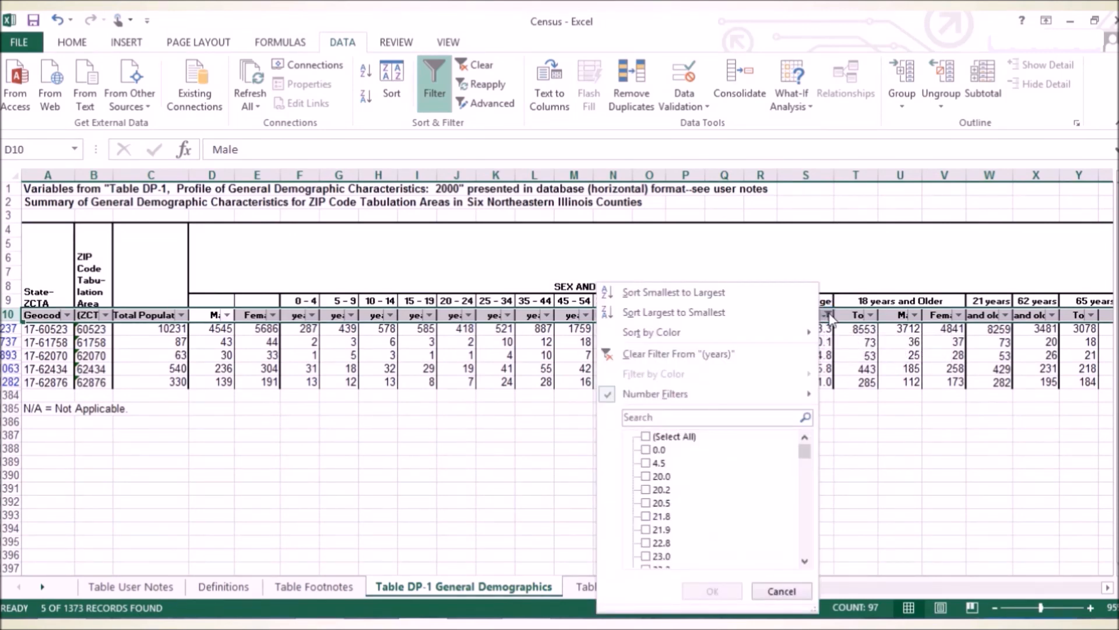
{"action": "mouse_move", "coordinate": [707, 401]}
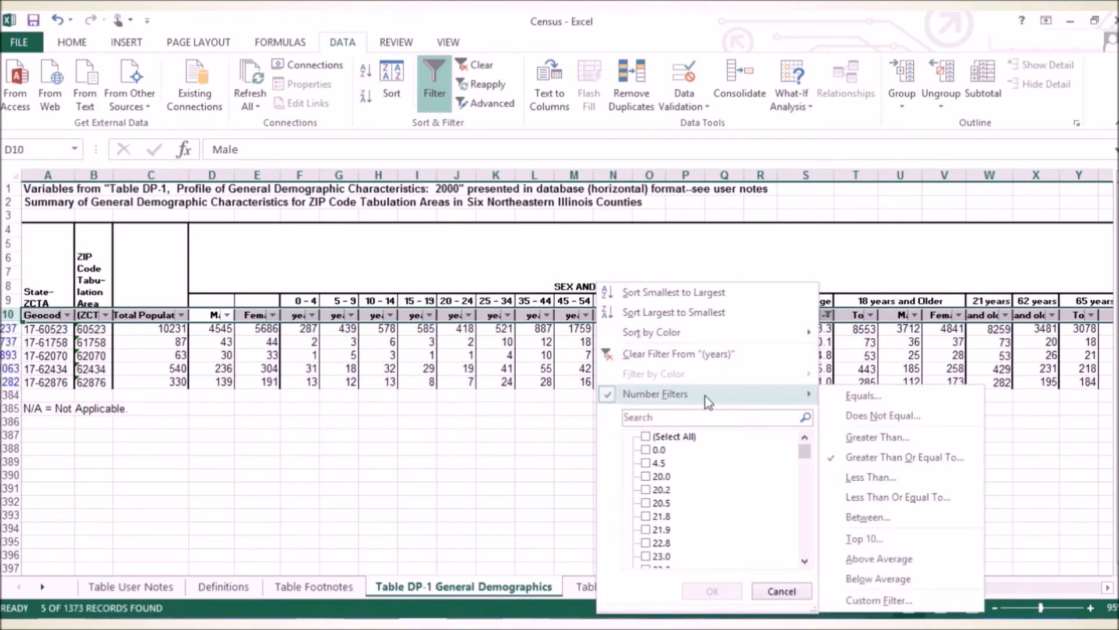
{"action": "left_click", "coordinate": [869, 601]}
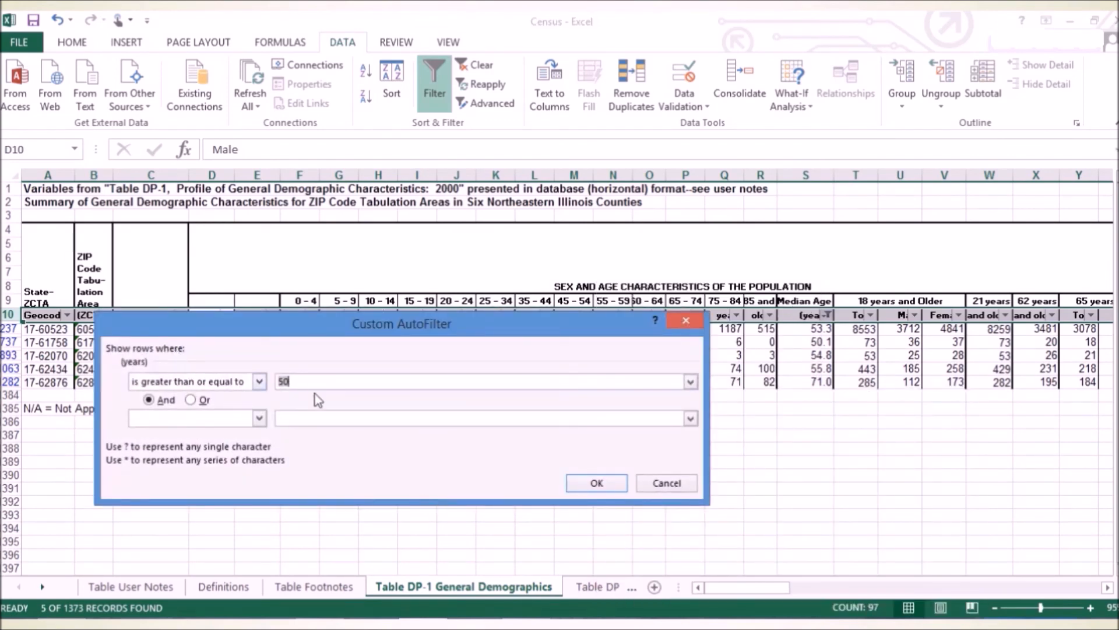
{"action": "key", "text": "BackSpace"}
{"action": "type", "text": "42"}
{"action": "left_click", "coordinate": [260, 419]}
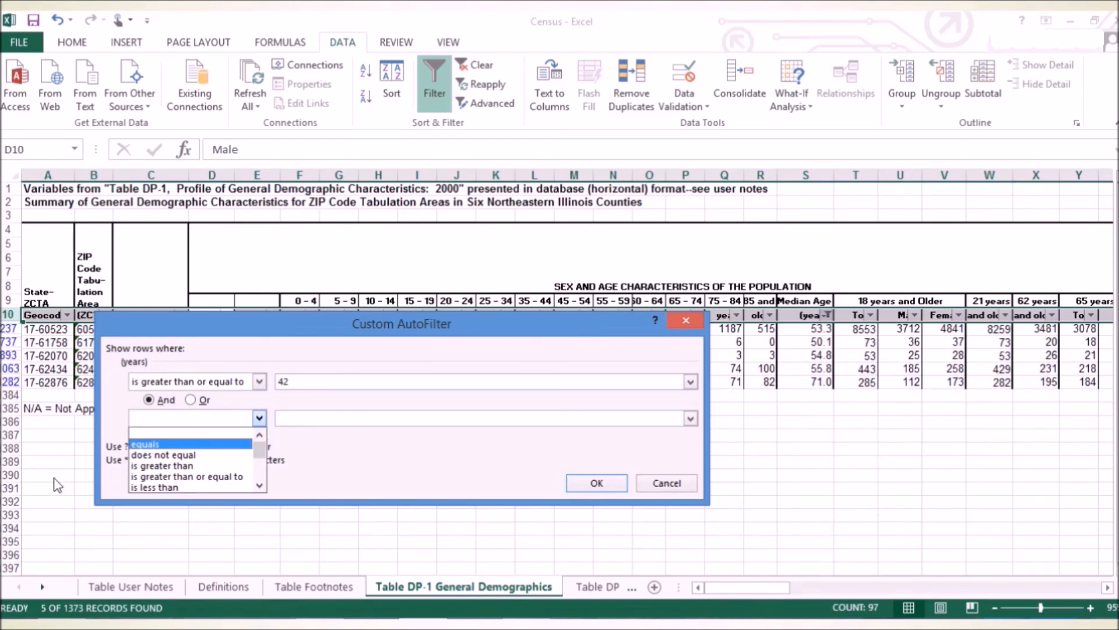
{"action": "left_click", "coordinate": [170, 487]}
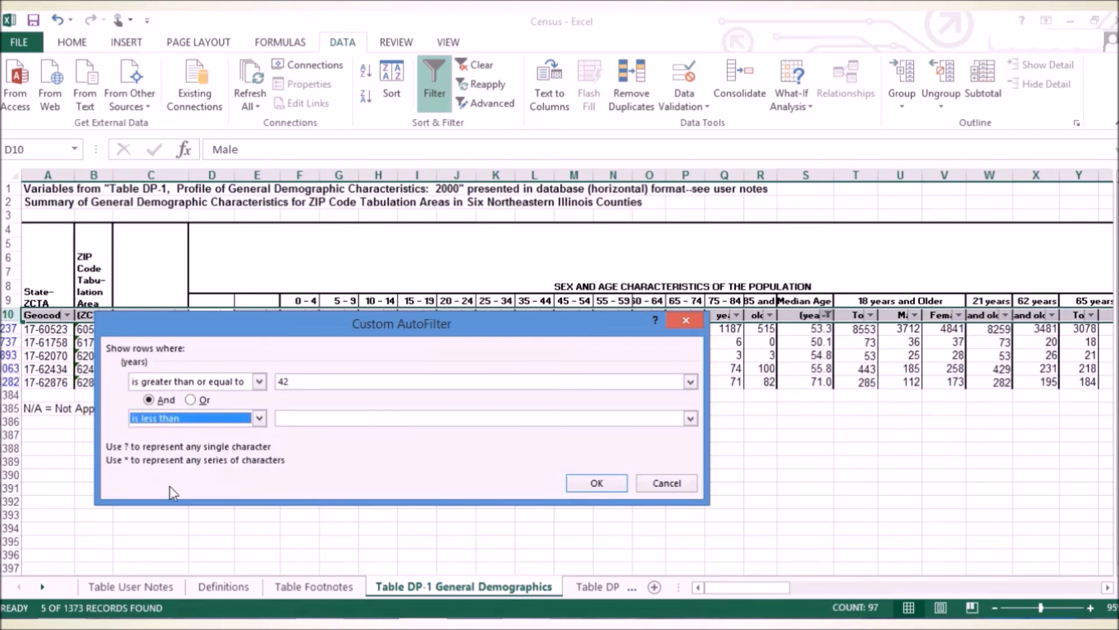
{"action": "left_click", "coordinate": [319, 423]}
{"action": "type", "text": "45"}
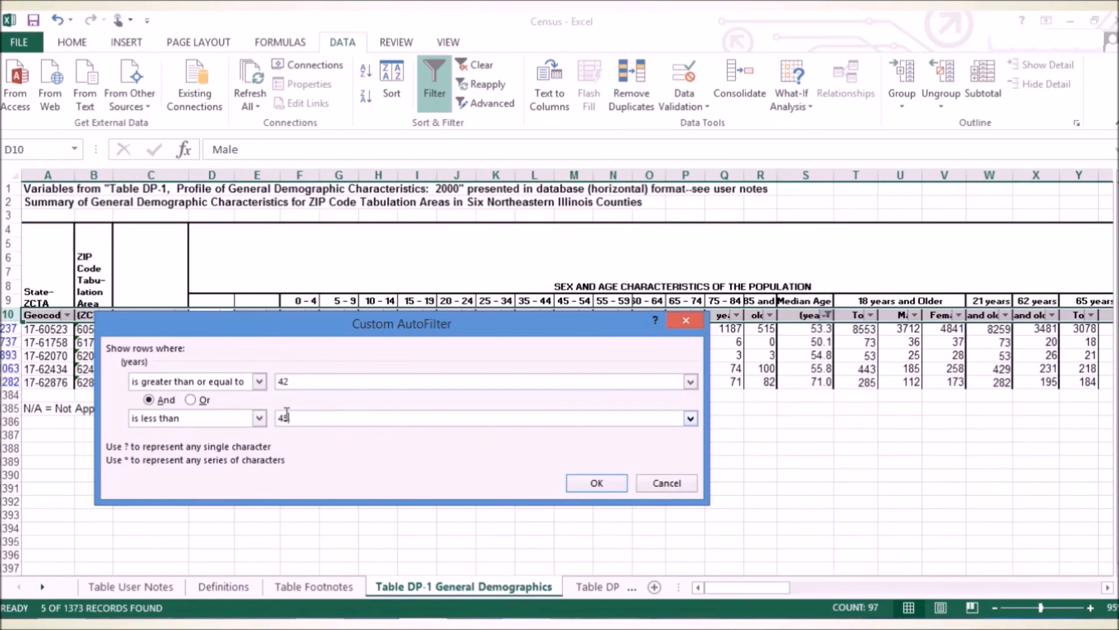
{"action": "left_click", "coordinate": [598, 483]}
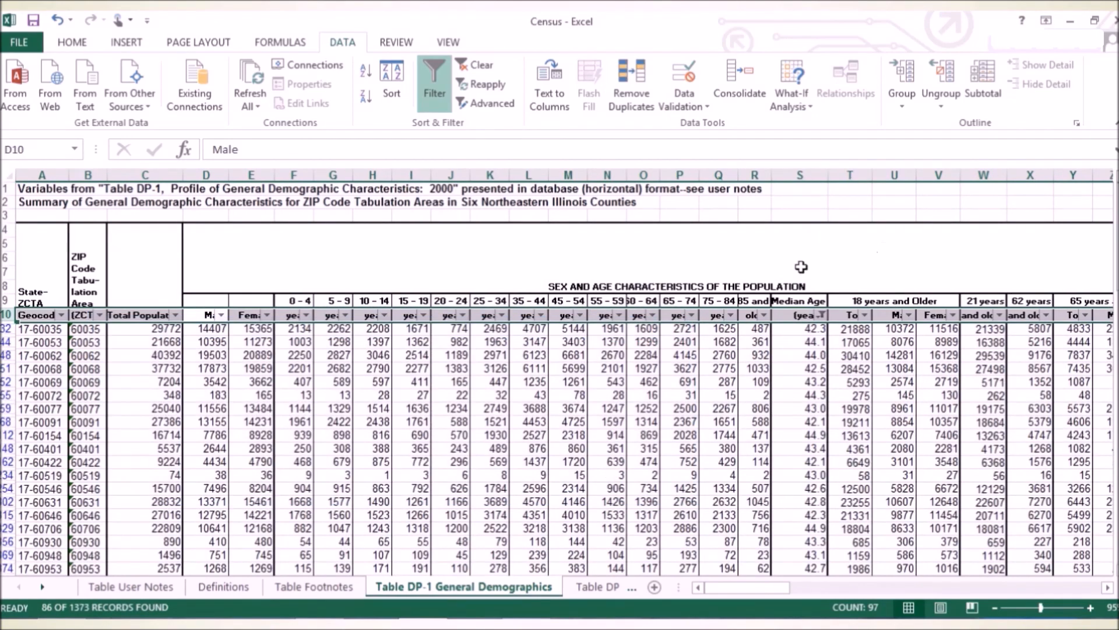
Look through the filtered rows and check their Median Age values against the 42 to 45 range.
{"action": "scroll", "coordinate": [799, 272], "scroll_direction": "down", "scroll_amount": 5}
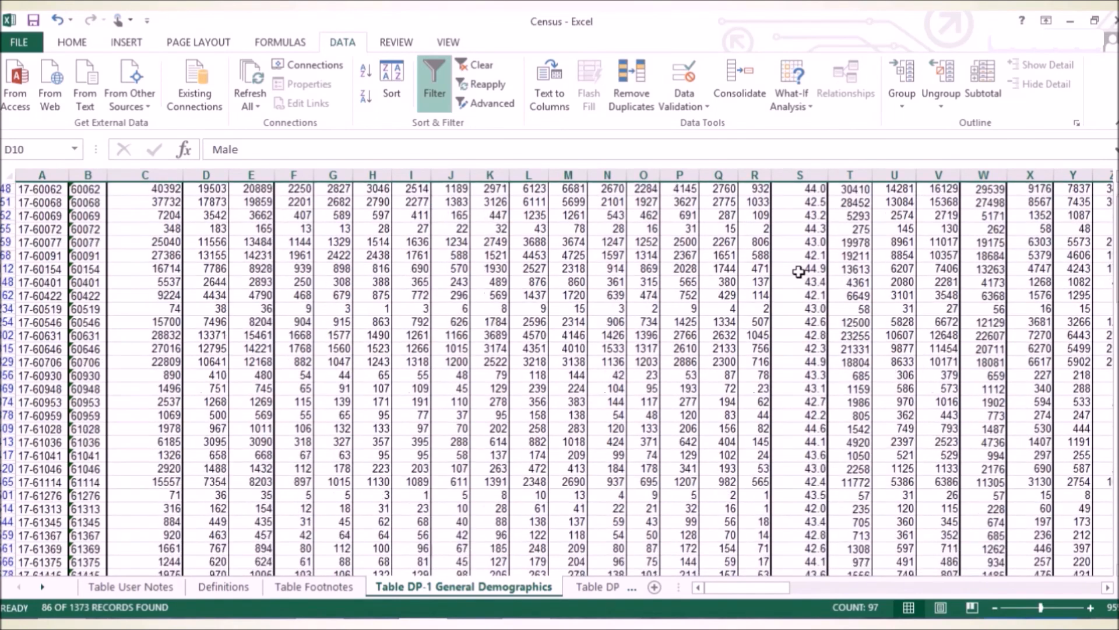
{"action": "scroll", "coordinate": [798, 272], "scroll_direction": "down", "scroll_amount": 3}
{"action": "scroll", "coordinate": [799, 272], "scroll_direction": "up", "scroll_amount": 3}
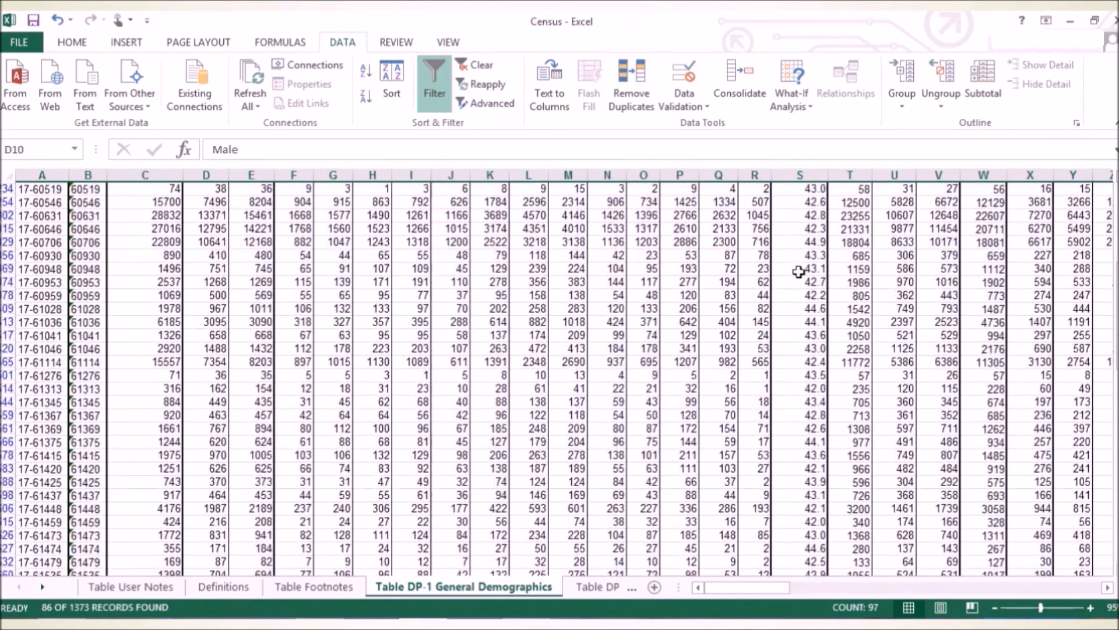
{"action": "scroll", "coordinate": [799, 272], "scroll_direction": "up", "scroll_amount": 6}
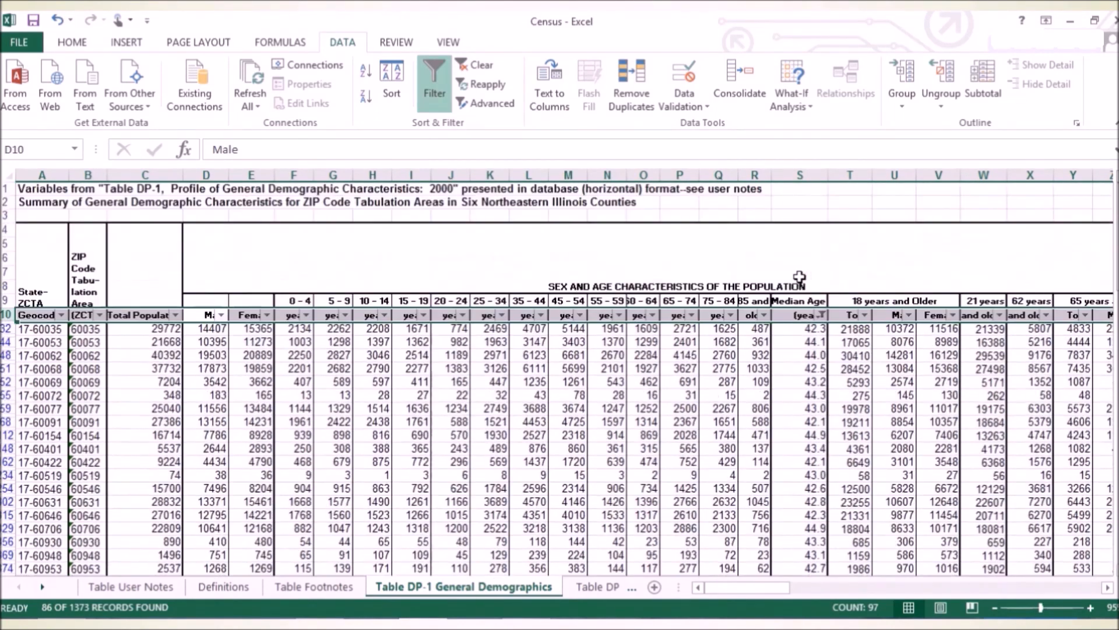
{"action": "scroll", "coordinate": [799, 277], "scroll_direction": "down", "scroll_amount": 8}
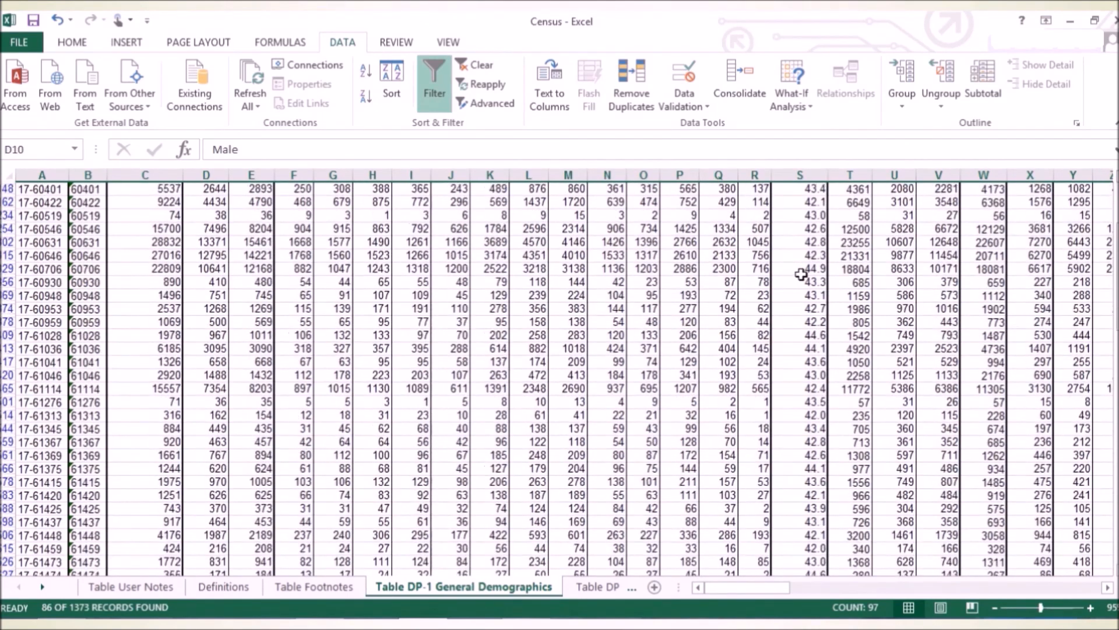